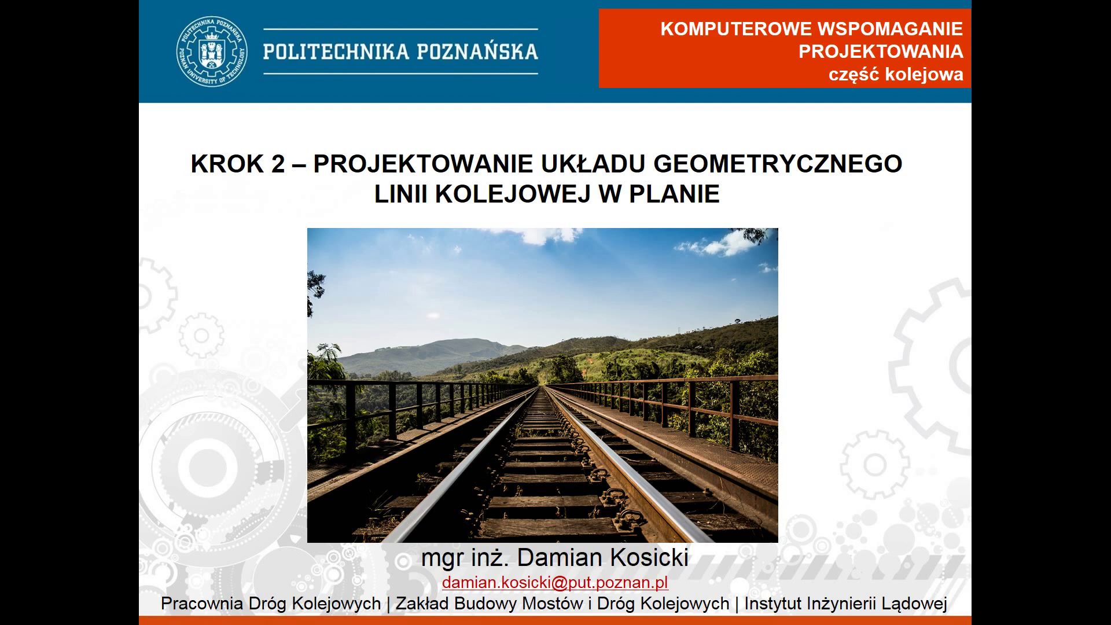
# Step: Bring up the window switcher over the KROK 2 slide to move to the Civil 3D drawing
pyautogui.hotkey('alt', 'Tab')
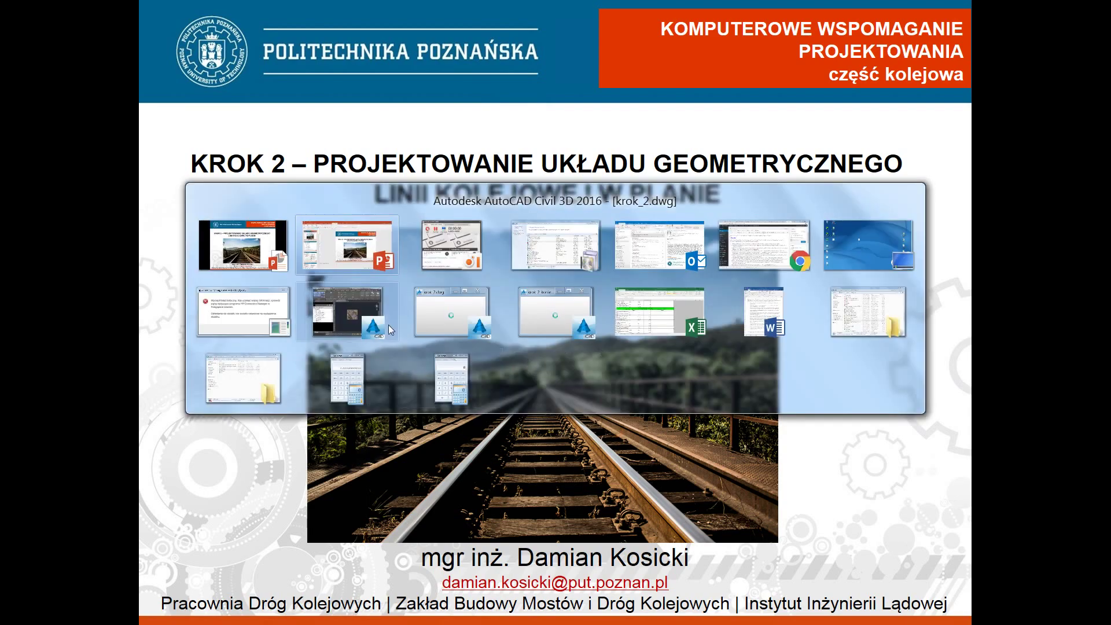
# Step: Maximise the krok_2 Civil 3D window and turn off display of the aerial image
pyautogui.click(346, 320)
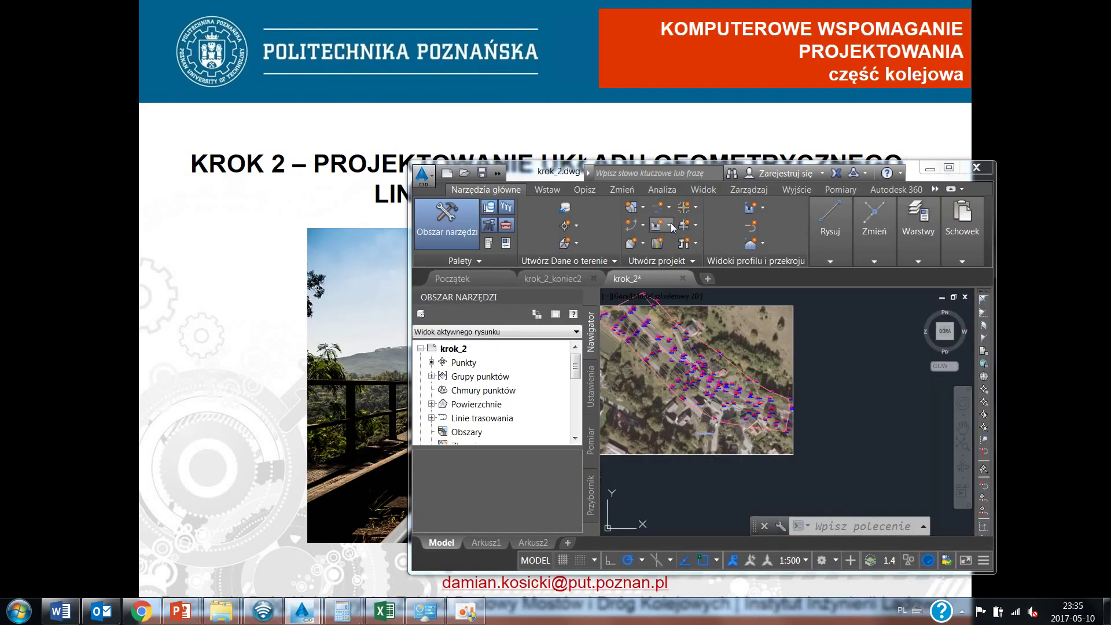
pyautogui.doubleClick(554, 174)
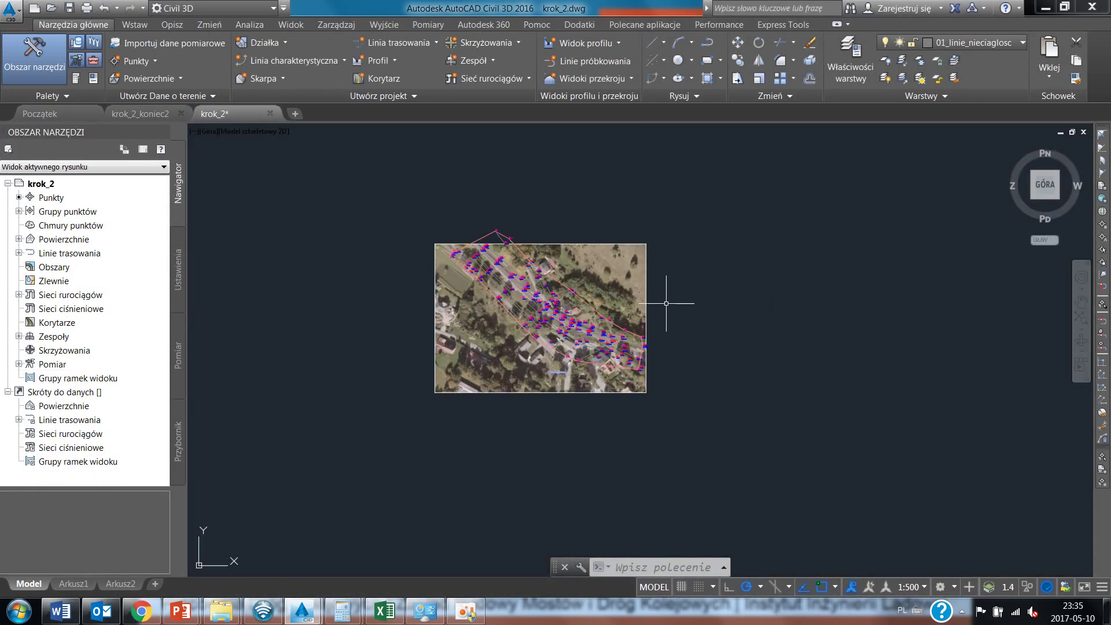
pyautogui.scroll(2, 561, 226)
pyautogui.click(746, 274)
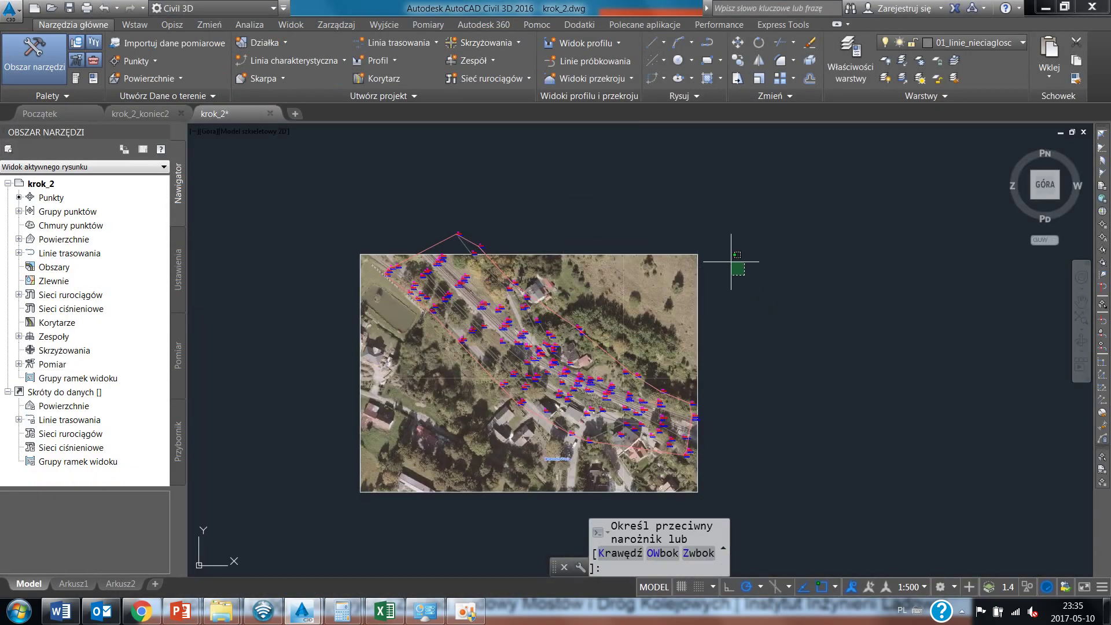
pyautogui.click(257, 65)
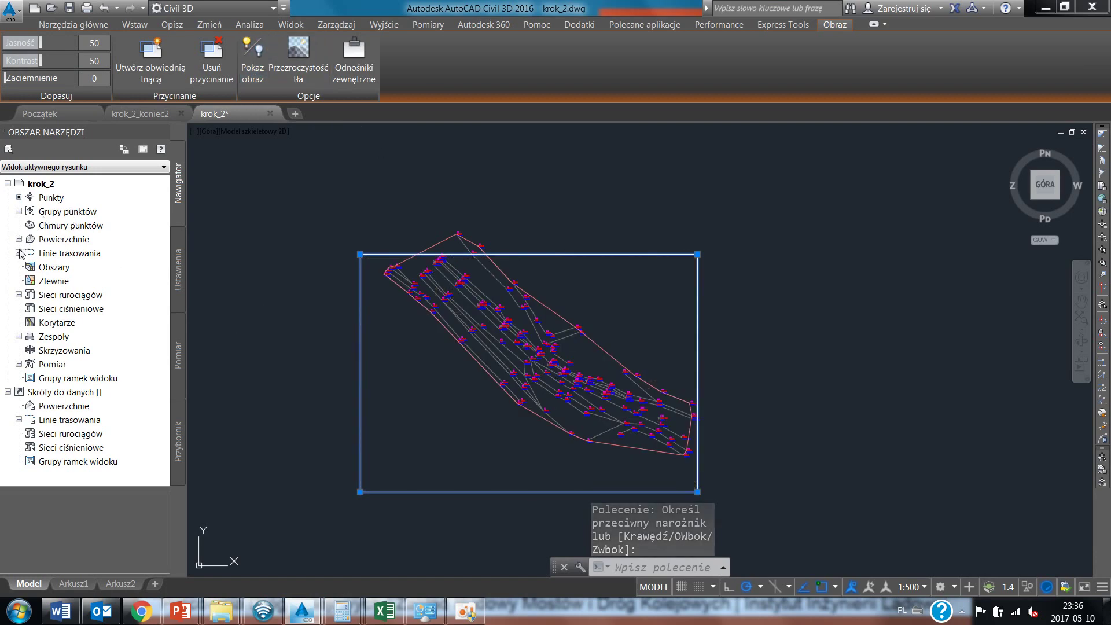
# Step: Set the Teren istniejący point group's point style and label style to <brak>
pyautogui.click(19, 211)
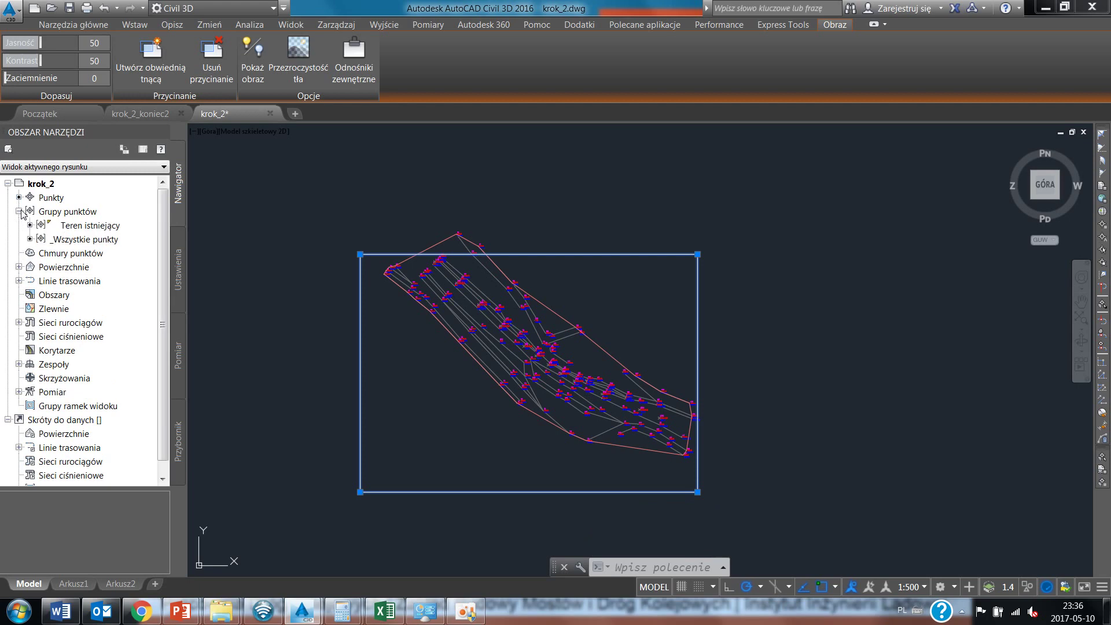
pyautogui.rightClick(94, 227)
pyautogui.click(119, 231)
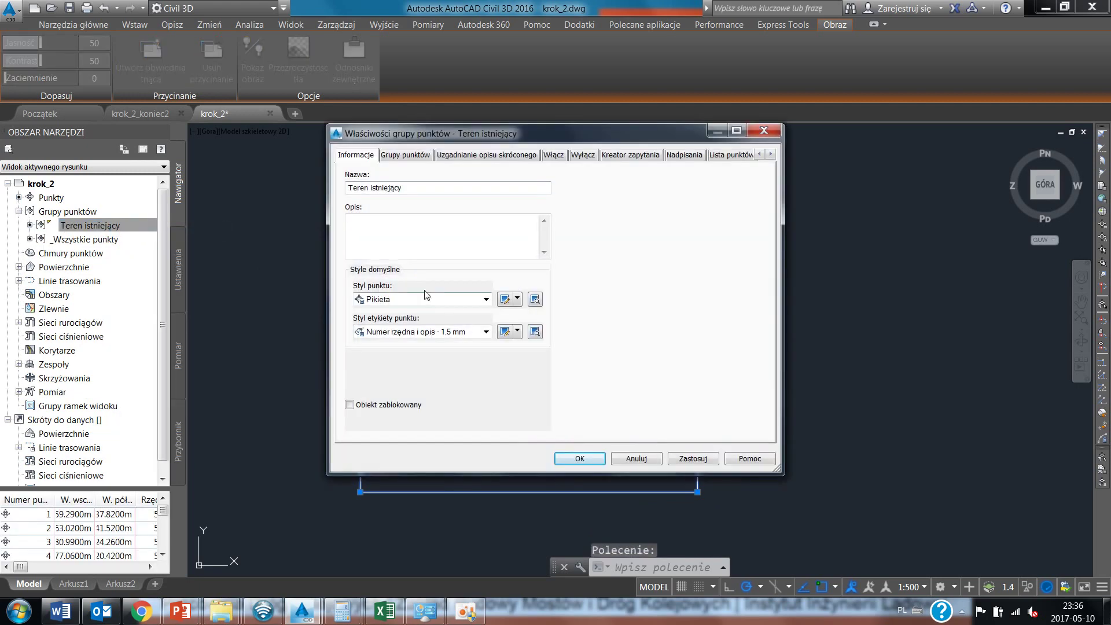
pyautogui.click(425, 298)
pyautogui.scroll(3, 397, 316)
pyautogui.scroll(2, 396, 315)
pyautogui.click(394, 311)
pyautogui.click(403, 332)
pyautogui.click(580, 458)
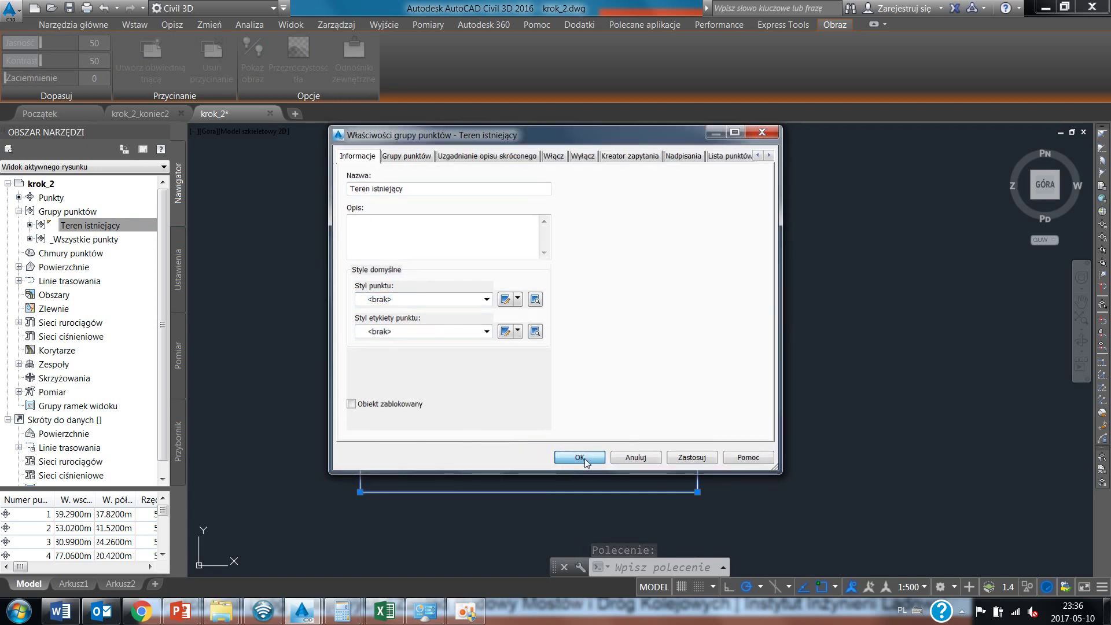
pyautogui.scroll(2, 572, 371)
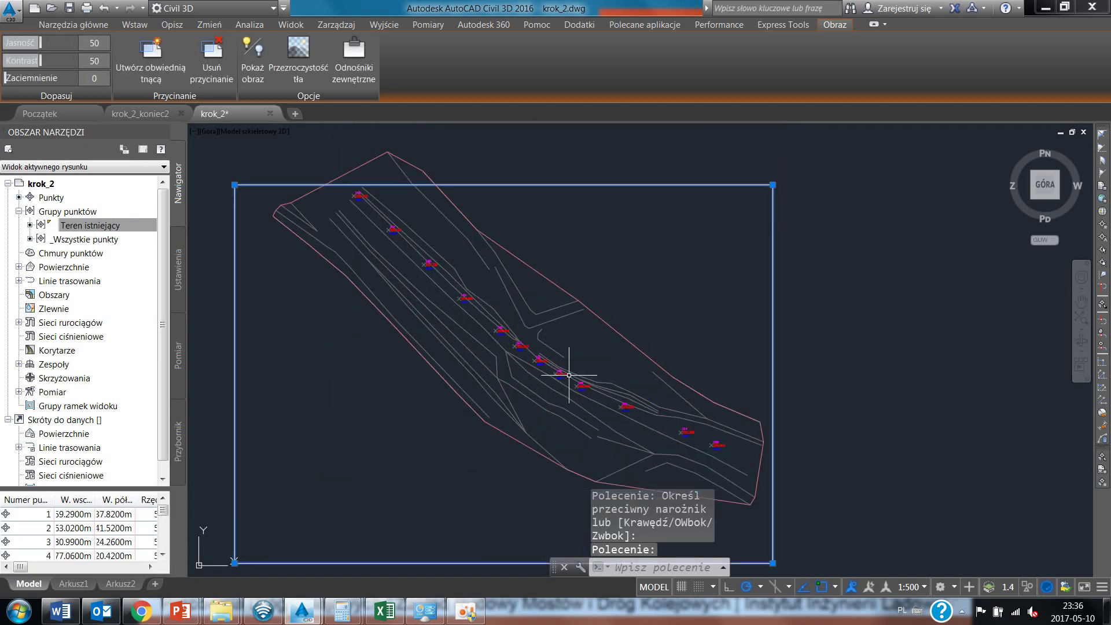
pyautogui.click(86, 28)
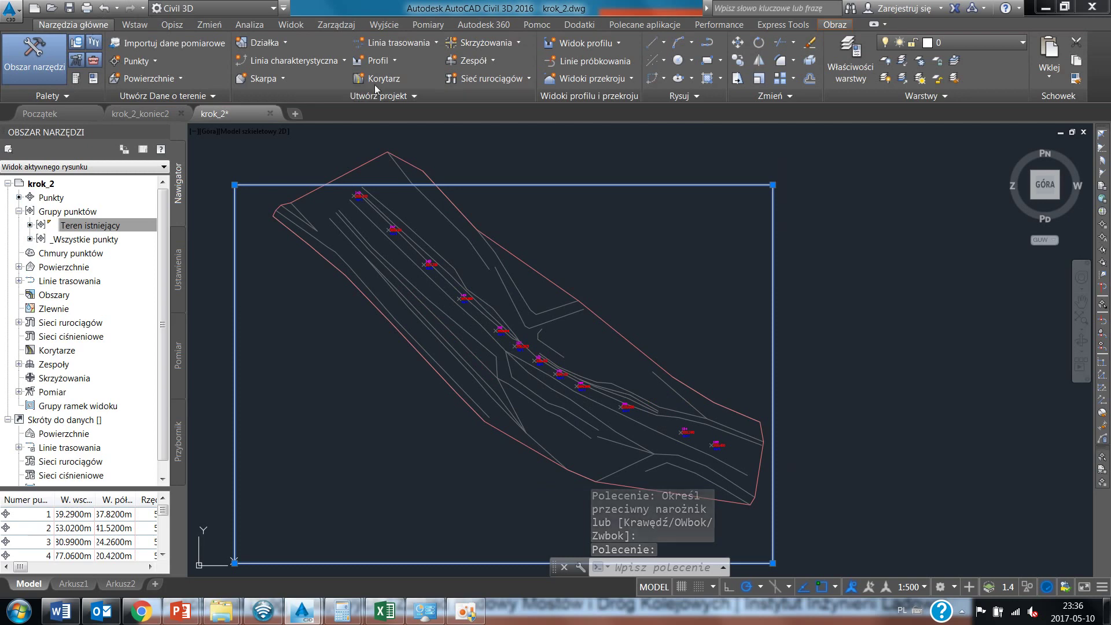
# Step: Start a new Kolej-type alignment named 'Tor projektowany'
pyautogui.click(398, 42)
pyautogui.click(405, 64)
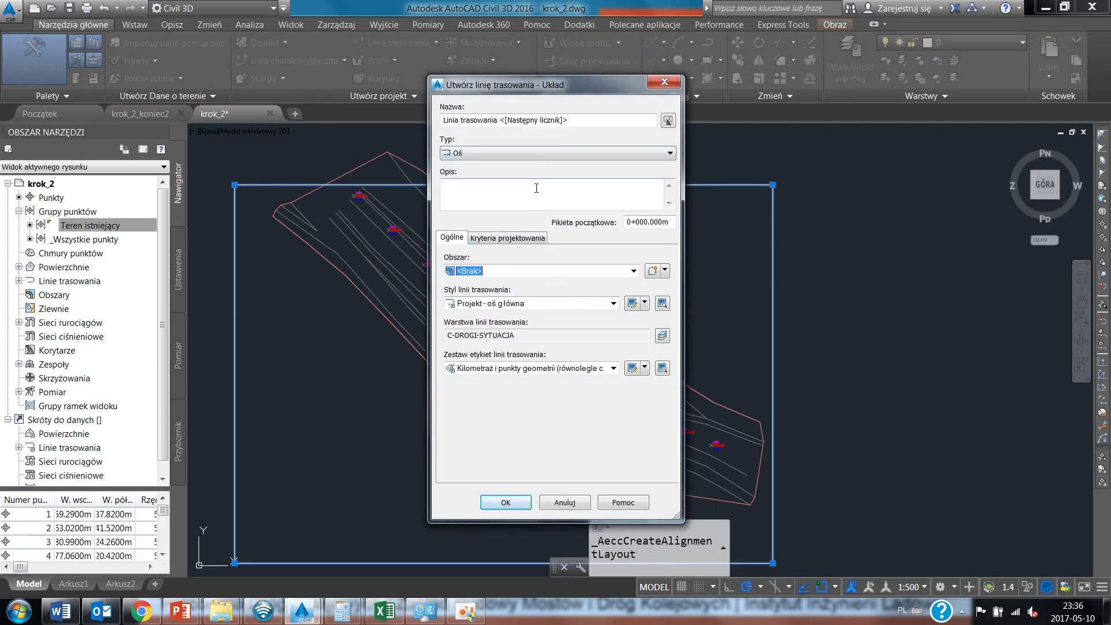
pyautogui.click(538, 153)
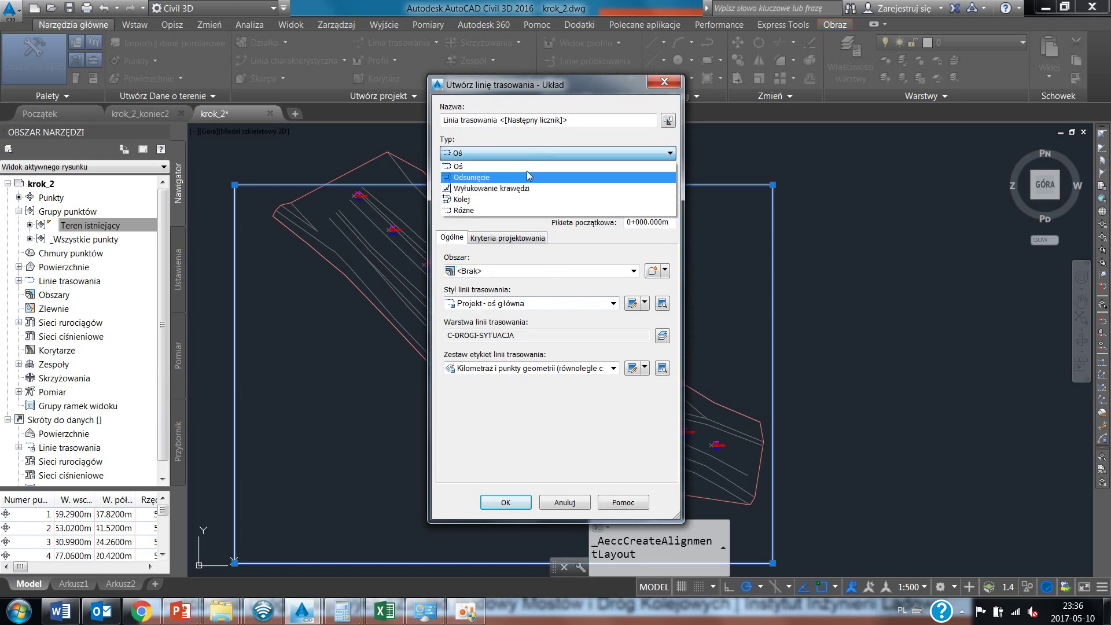
pyautogui.click(526, 192)
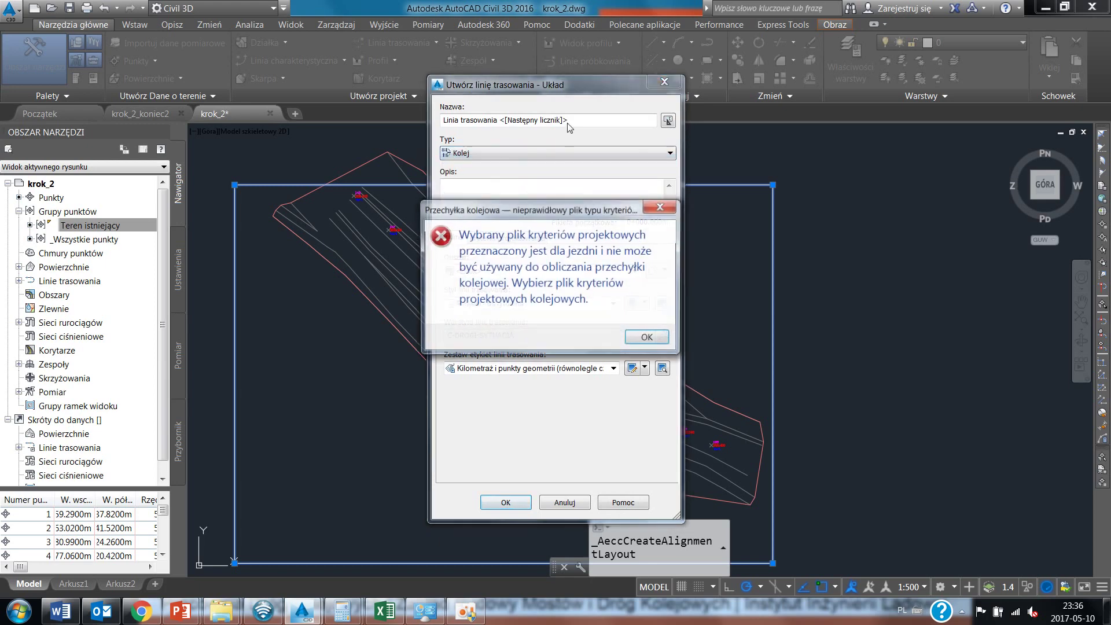
pyautogui.click(644, 340)
pyautogui.moveTo(583, 118); pyautogui.dragTo(203, 82)
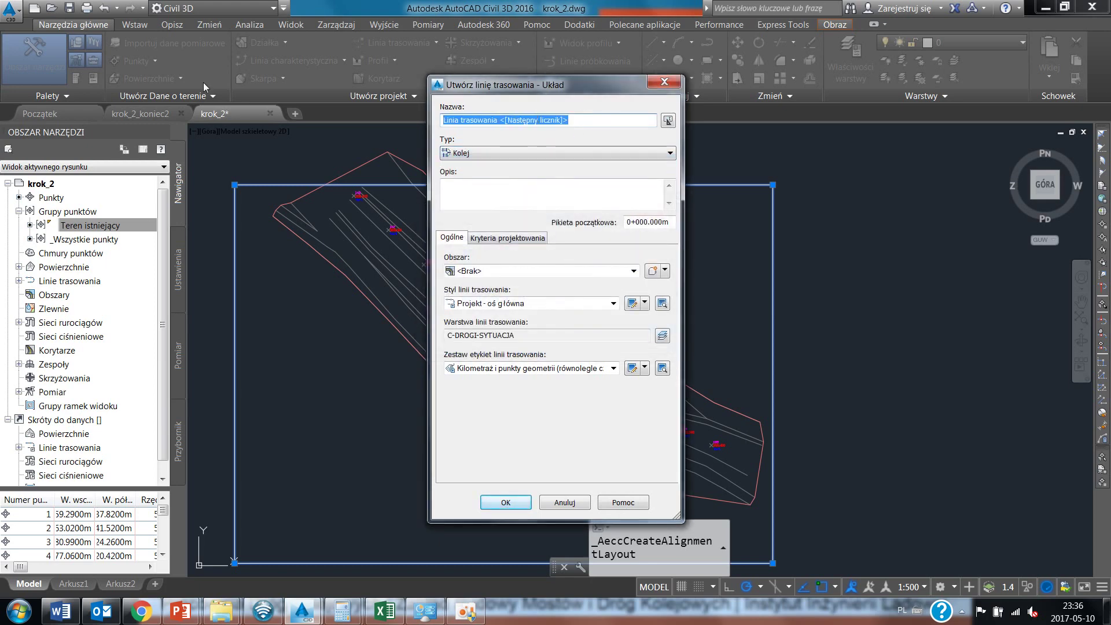
pyautogui.write('Tor projektowany')
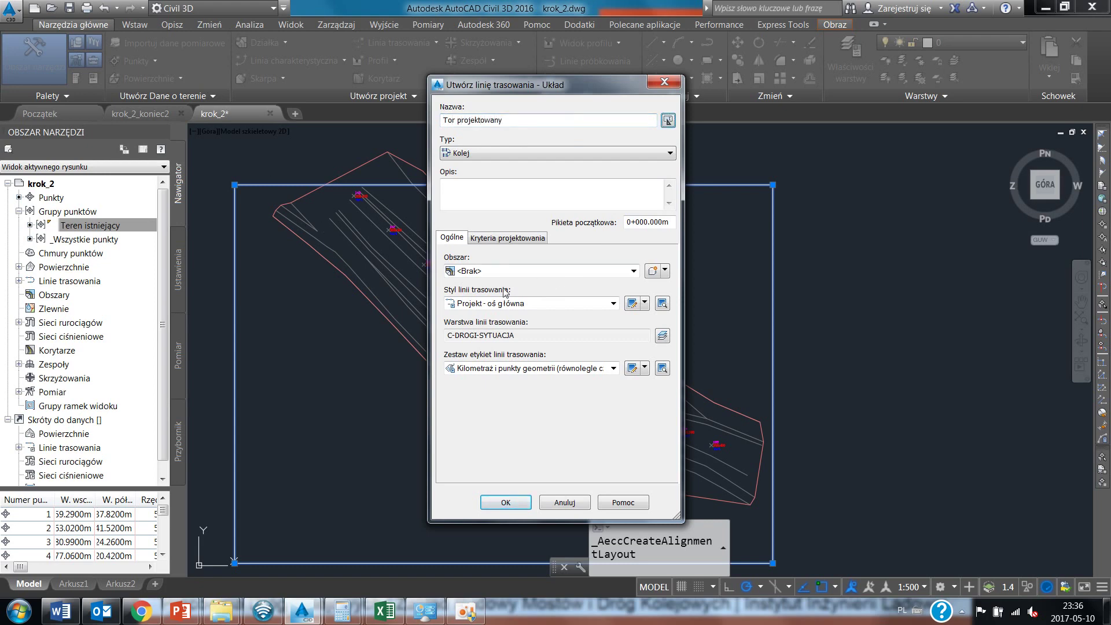
# Step: Load the Polish railway criteria file and apply the Kryteria PL - koleje check set
pyautogui.click(504, 239)
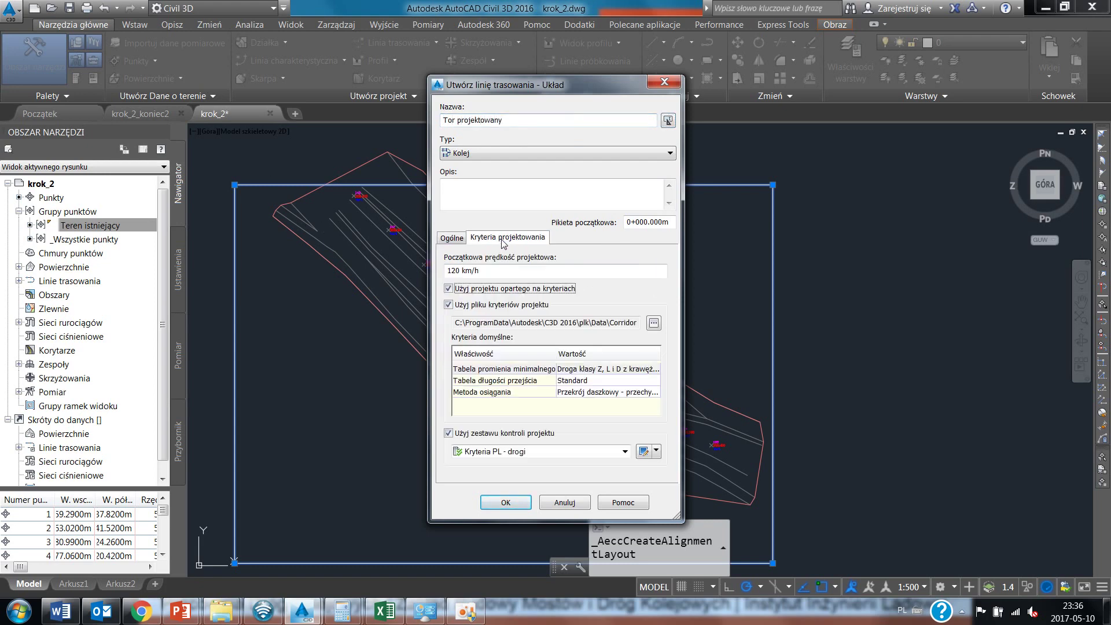
pyautogui.click(653, 323)
pyautogui.click(564, 199)
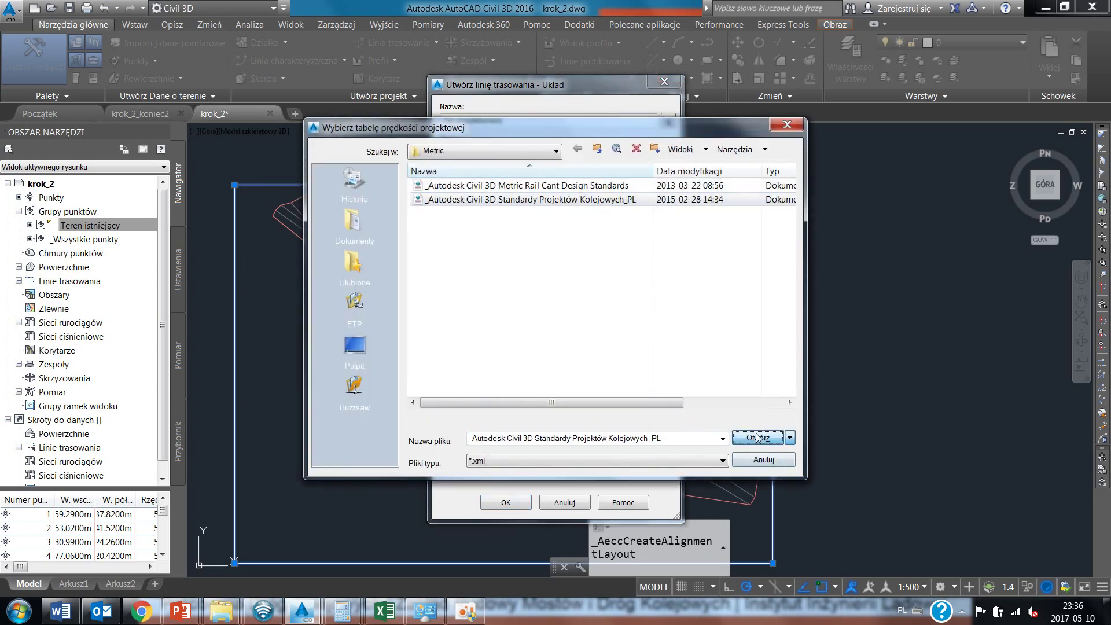
pyautogui.click(757, 438)
pyautogui.click(624, 451)
pyautogui.click(512, 471)
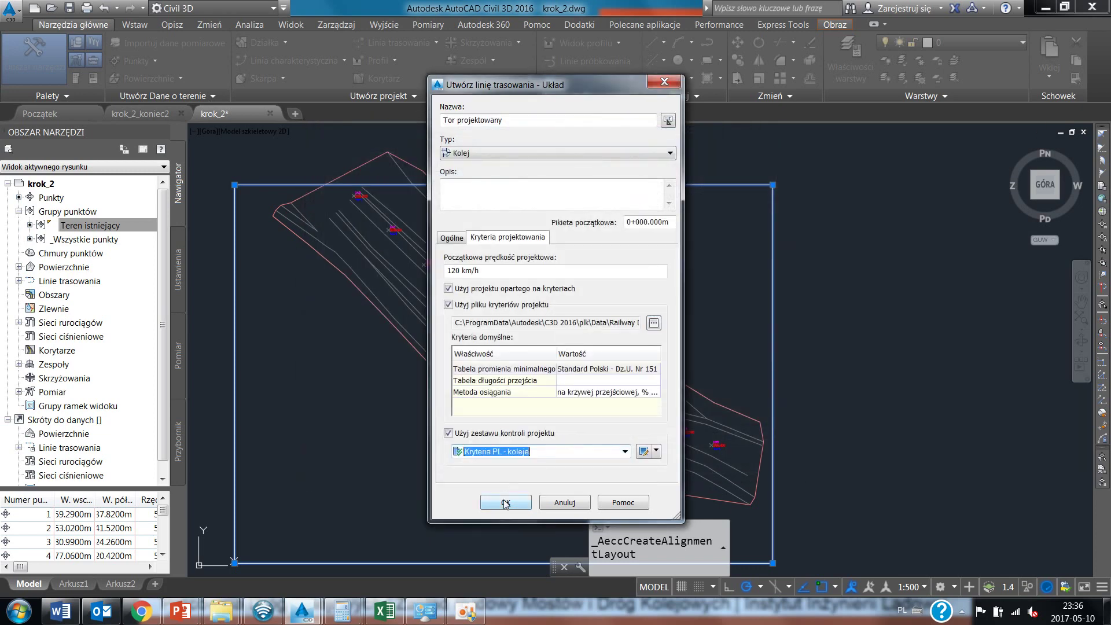
pyautogui.click(505, 503)
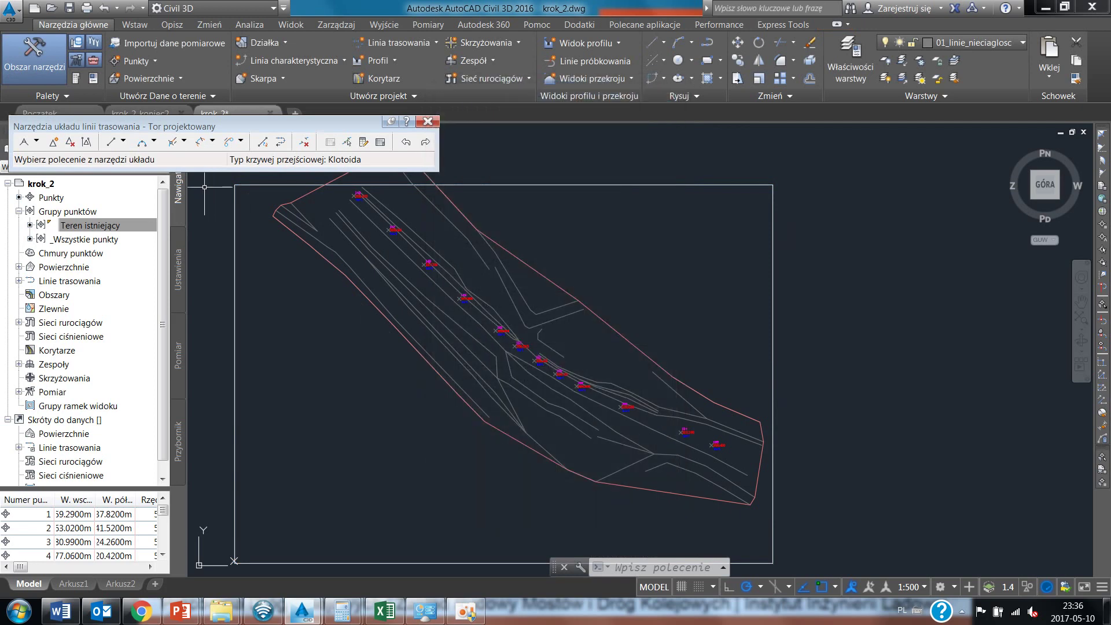
# Step: Fit a best-fit fixed line through survey points 155, 154 and 153 picked on screen
pyautogui.click(124, 142)
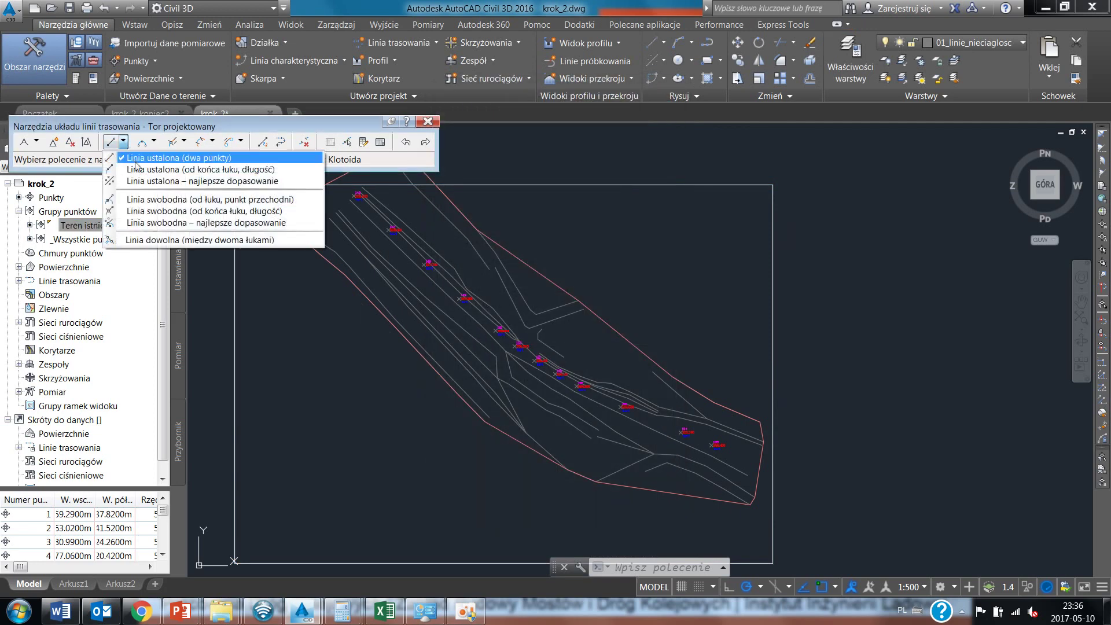
pyautogui.click(197, 181)
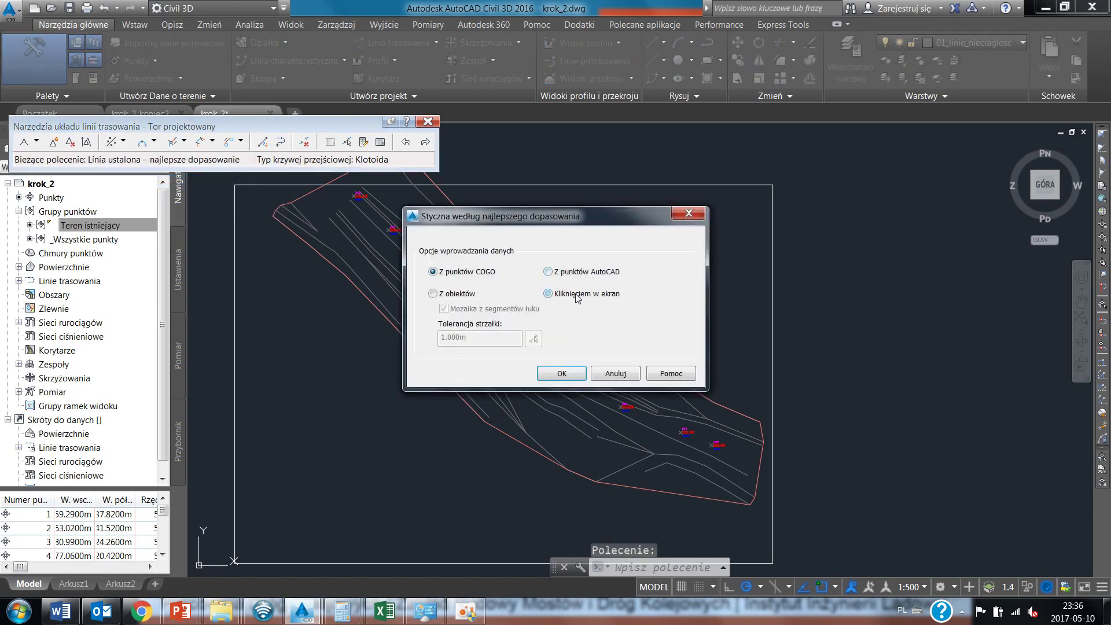
pyautogui.click(565, 374)
pyautogui.scroll(3, 739, 471)
pyautogui.scroll(2, 585, 368)
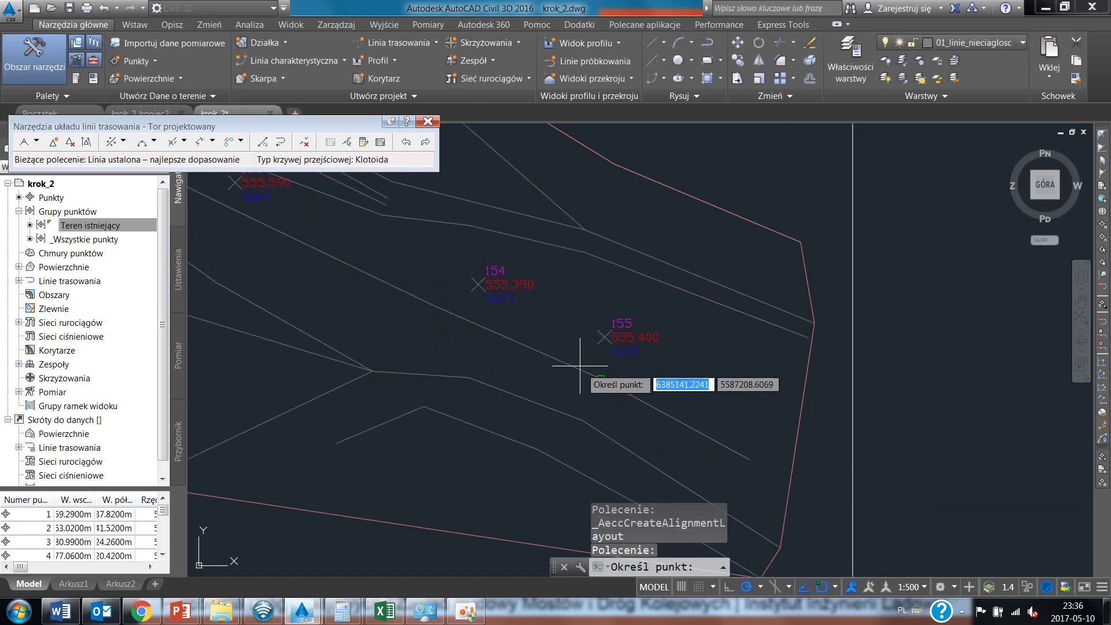
pyautogui.click(593, 347)
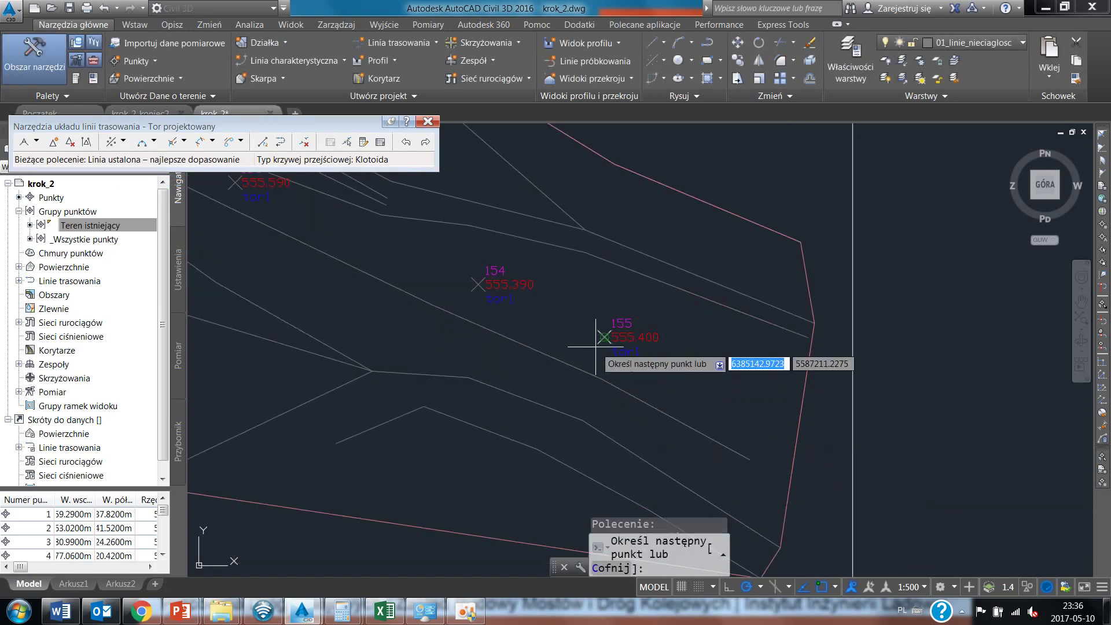
pyautogui.click(478, 284)
pyautogui.scroll(-4, 564, 377)
pyautogui.scroll(2, 406, 281)
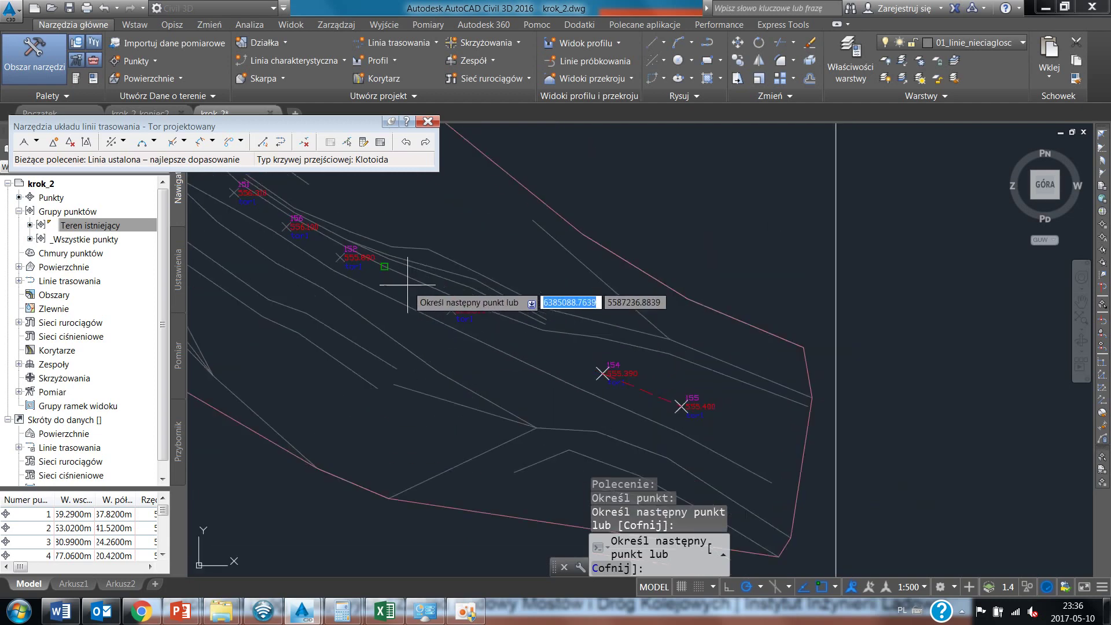
pyautogui.scroll(4, 447, 314)
pyautogui.click(447, 315)
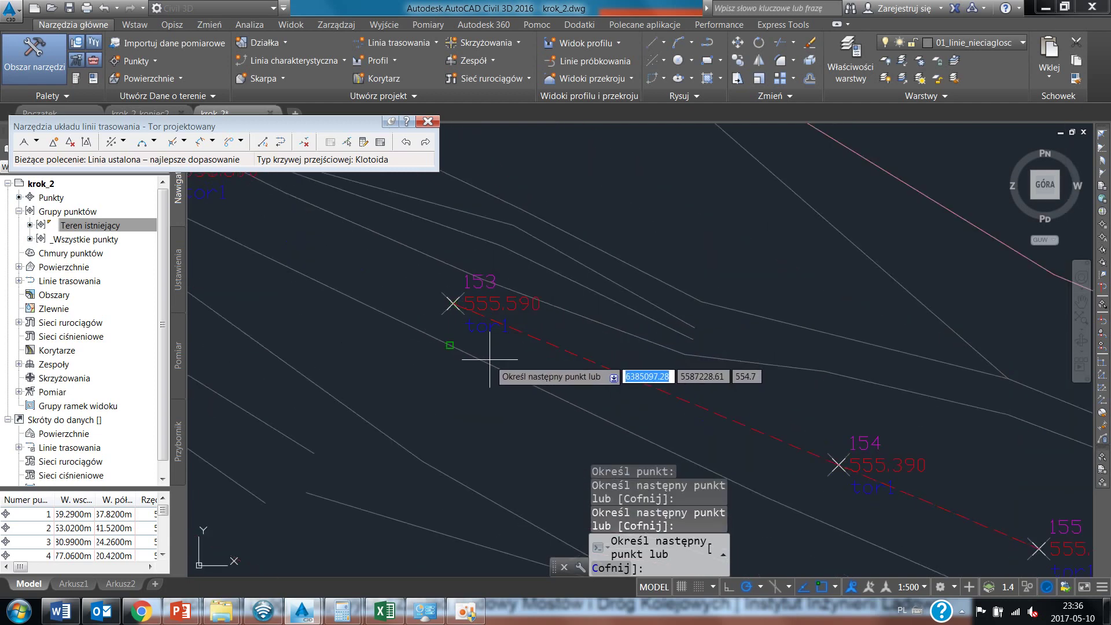
pyautogui.press('Return')
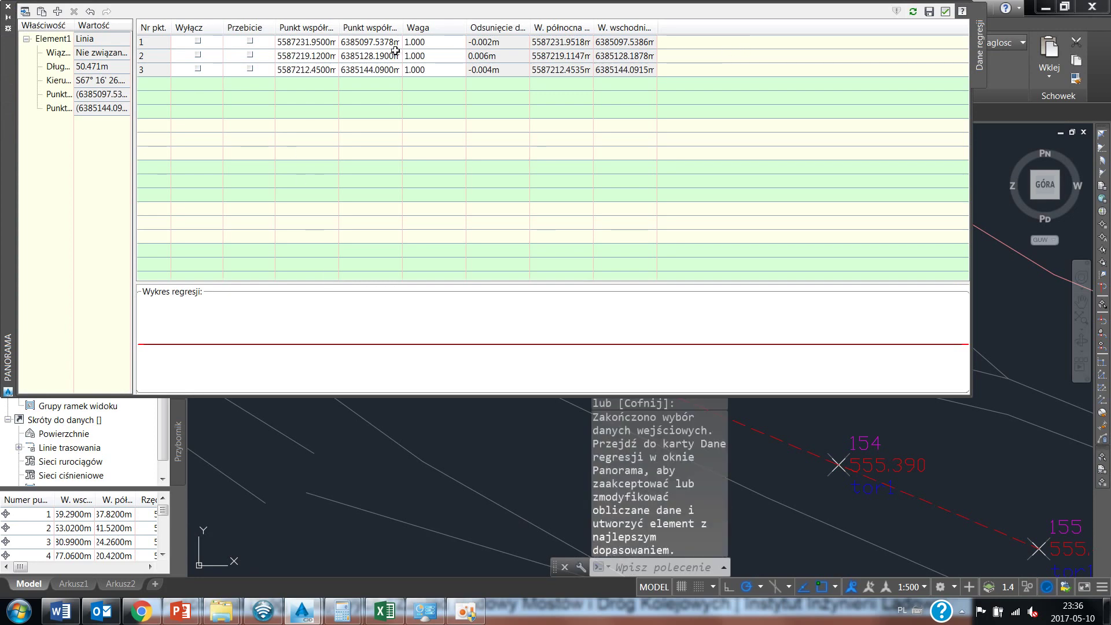
# Step: Keep all fit-point weights at 1.000 and accept the 50.471 m best-fit tangent
pyautogui.click(322, 44)
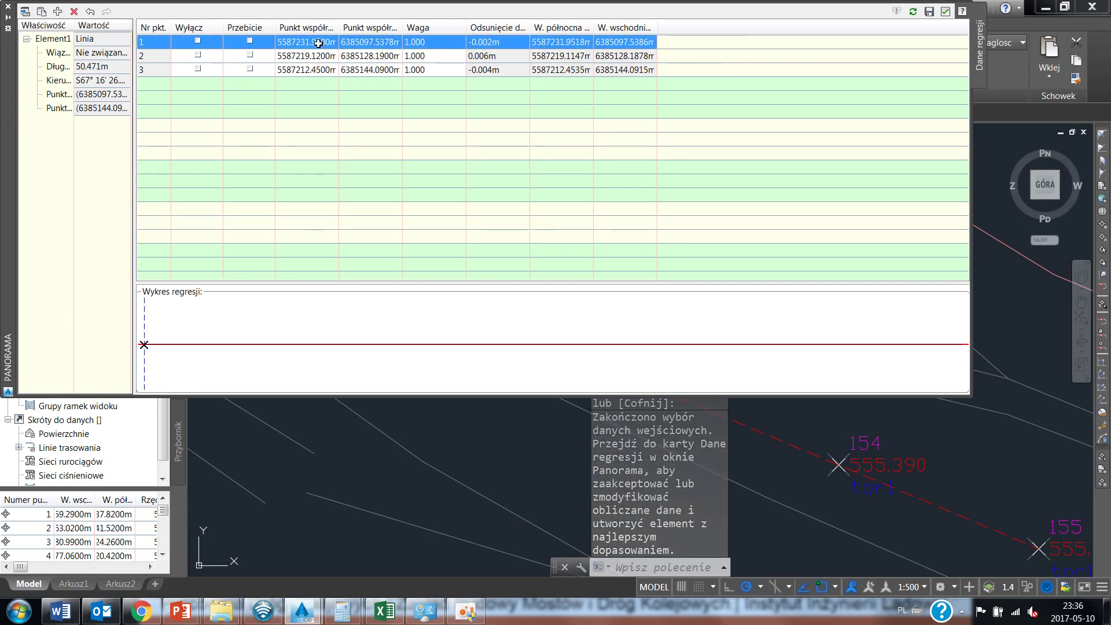
pyautogui.click(433, 55)
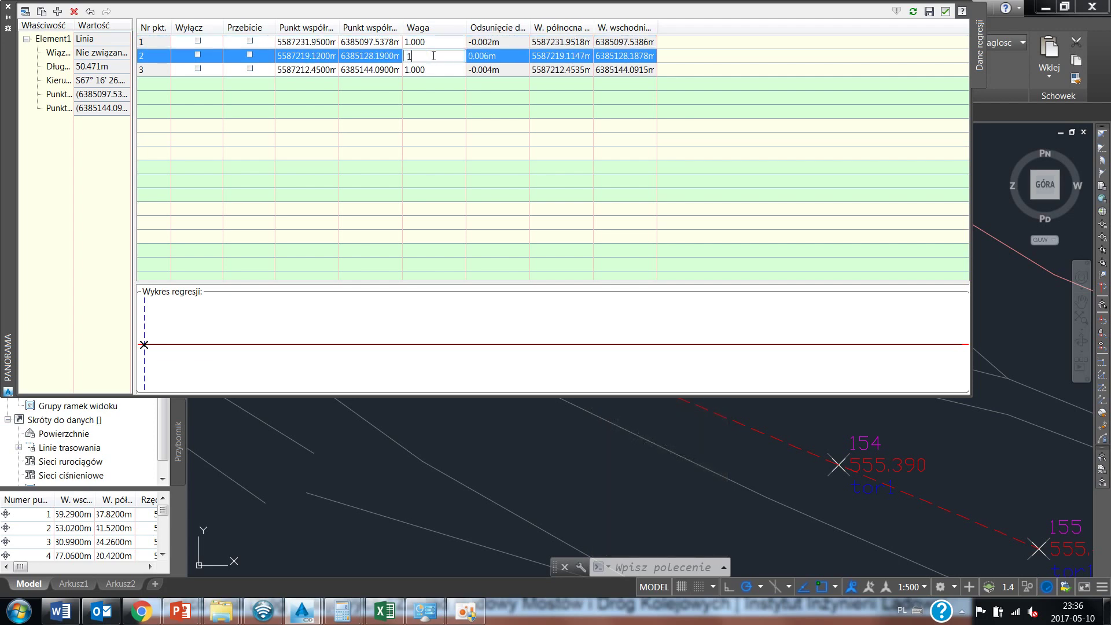
pyautogui.write('0')
pyautogui.press('Return')
pyautogui.press('Return')
pyautogui.click(430, 54)
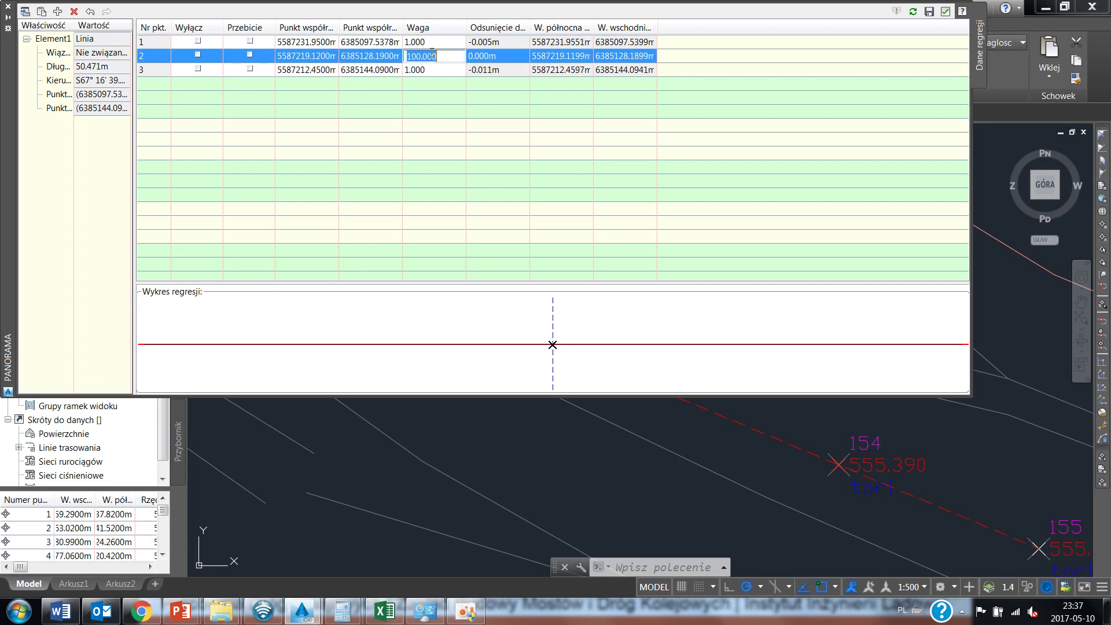
pyautogui.write('1')
pyautogui.press('Return')
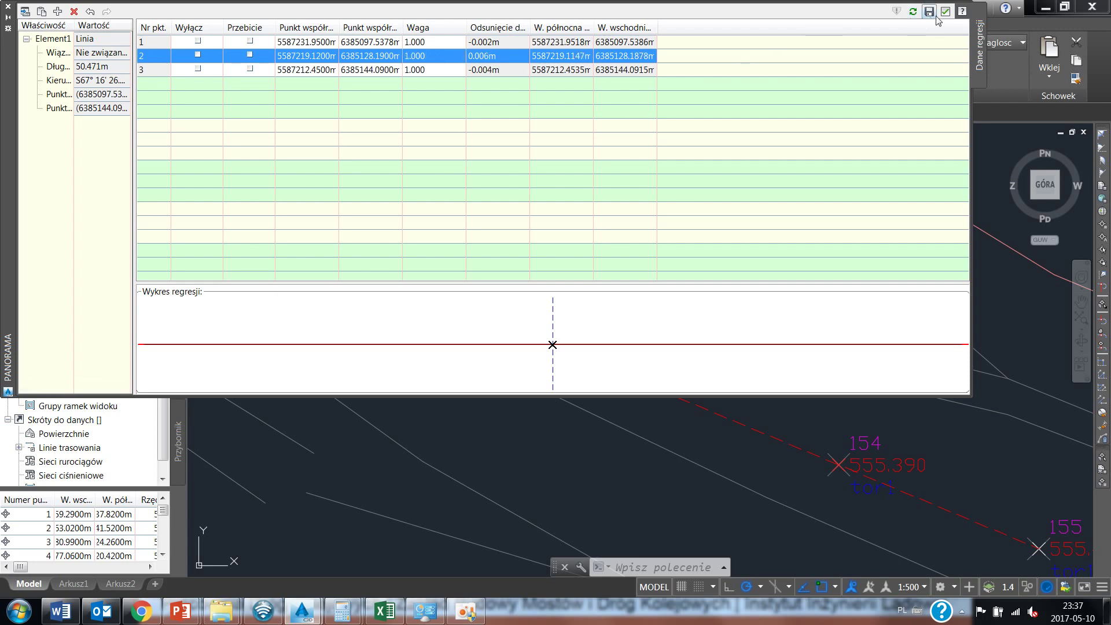
pyautogui.click(944, 11)
pyautogui.scroll(-1, 523, 278)
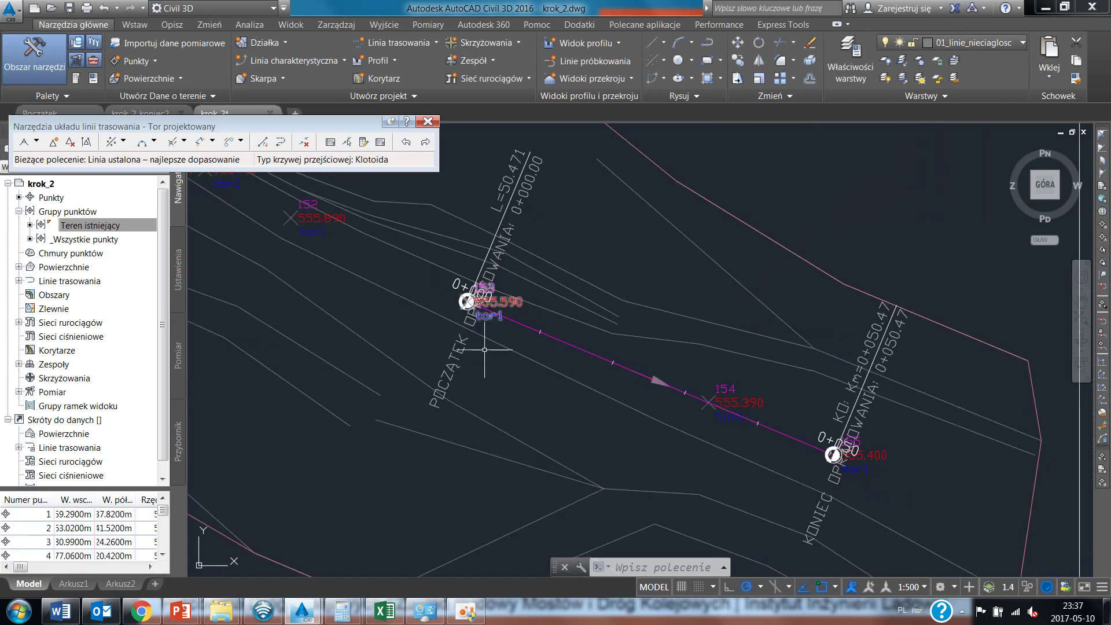
# Step: Reverse the fixed line's element direction twice, leaving it as it was
pyautogui.click(280, 142)
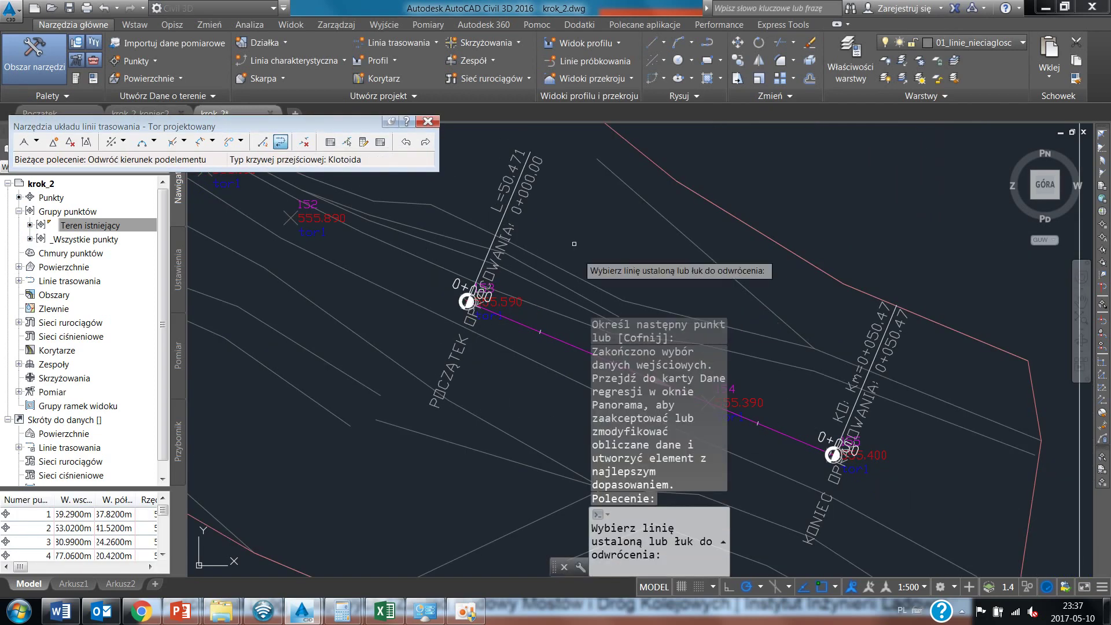
pyautogui.scroll(-2, 573, 244)
pyautogui.scroll(2, 582, 315)
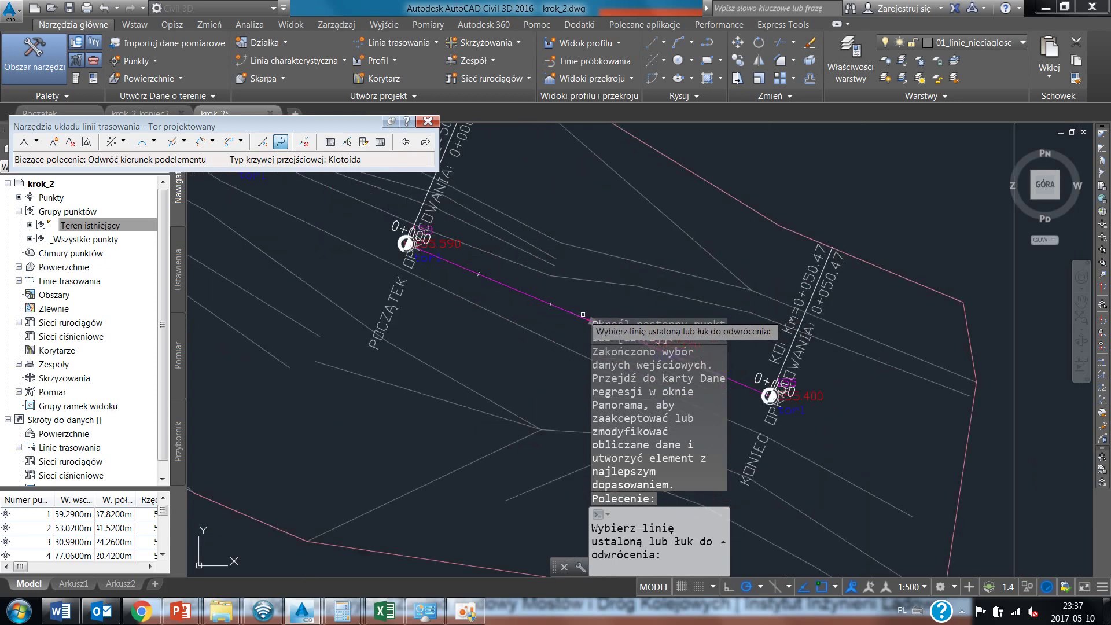
pyautogui.click(583, 314)
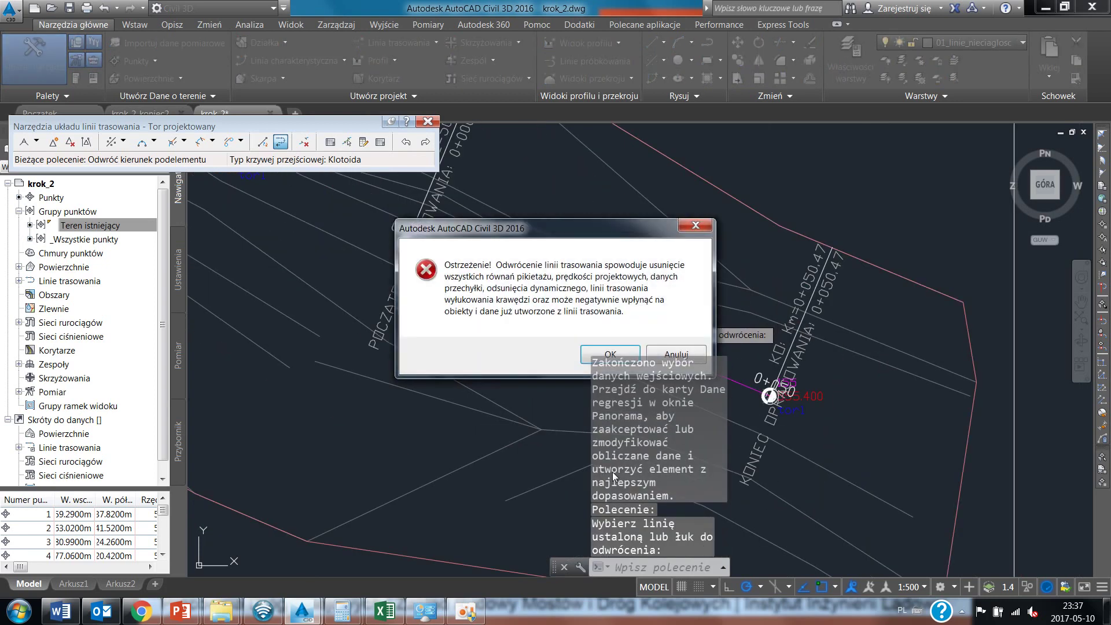
pyautogui.click(591, 355)
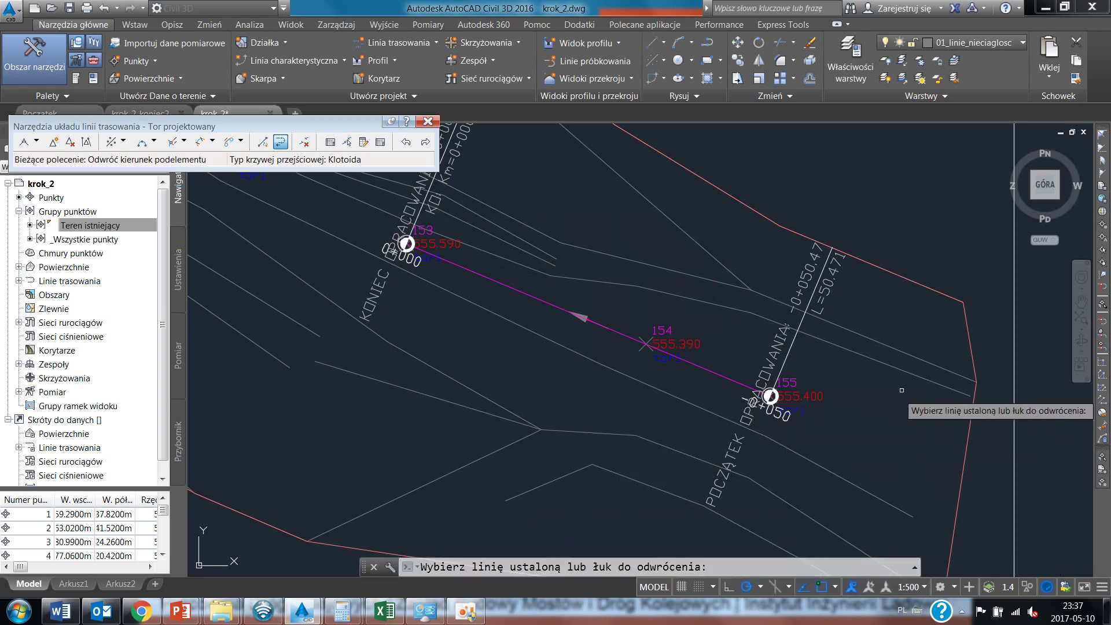
pyautogui.scroll(2, 881, 236)
pyautogui.scroll(1, 839, 277)
pyautogui.scroll(1, 723, 405)
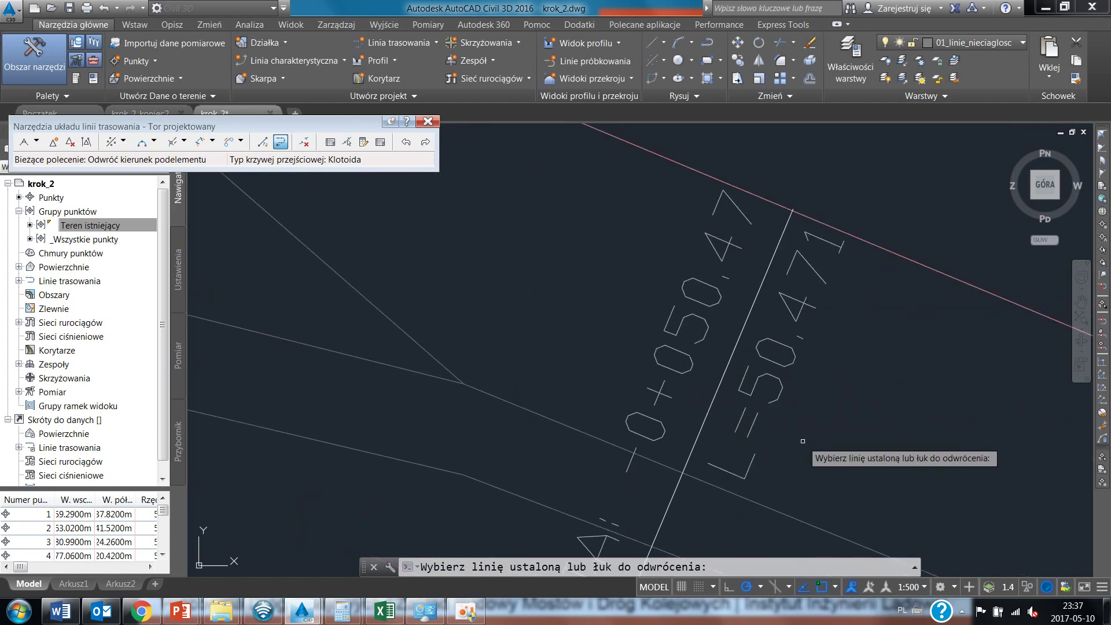
pyautogui.scroll(-6, 834, 332)
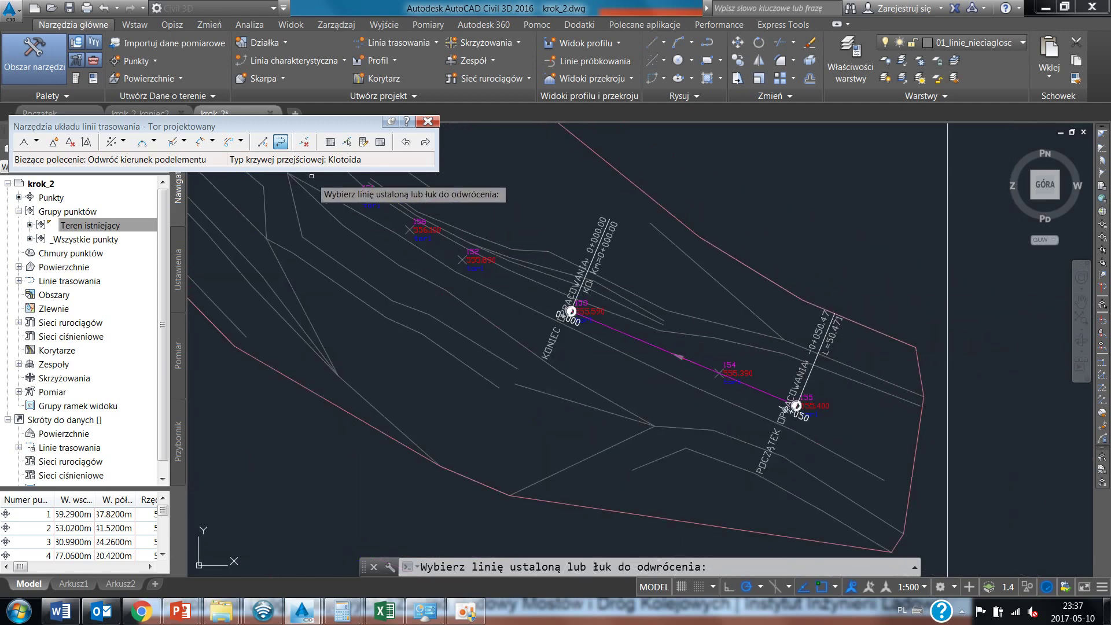
pyautogui.click(680, 357)
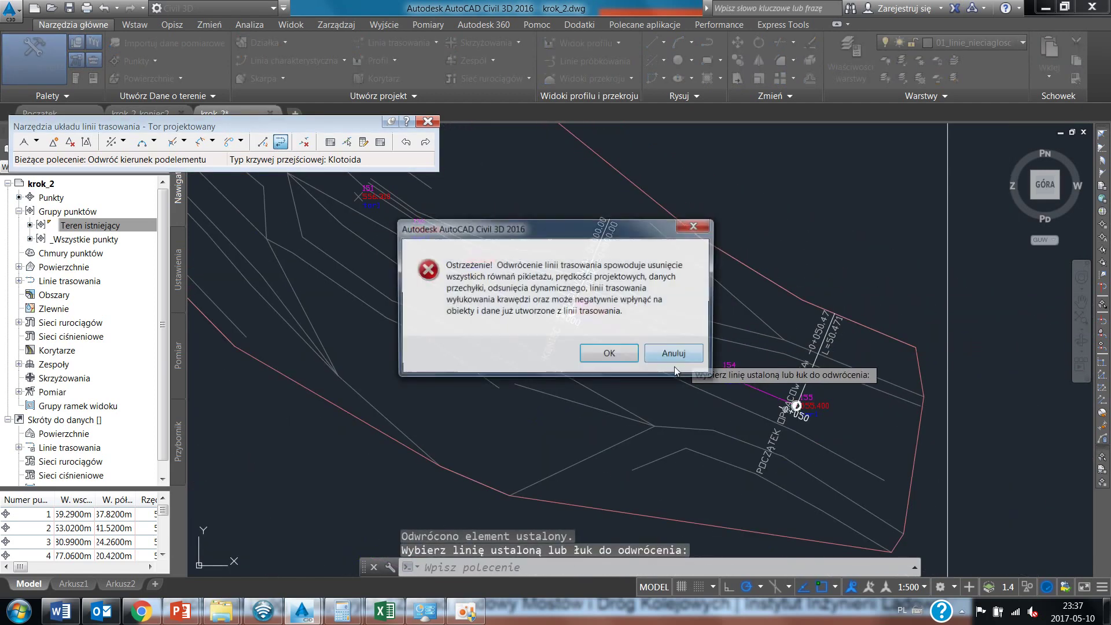
pyautogui.click(608, 352)
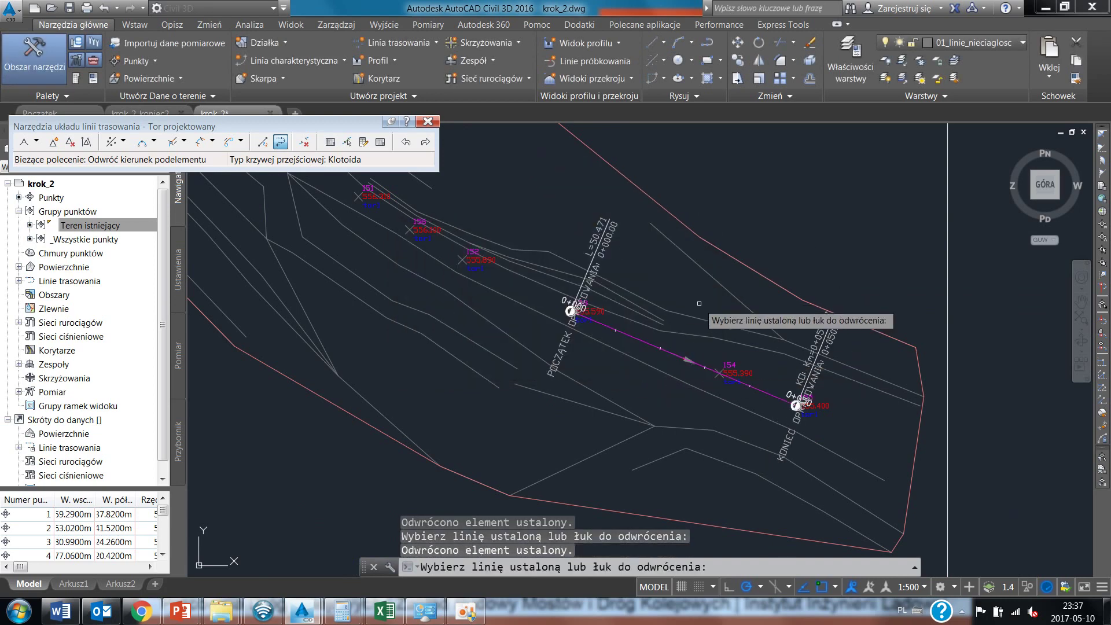
pyautogui.press('Escape')
# Step: Reverse the whole alignment so it starts near point 155
pyautogui.click(641, 339)
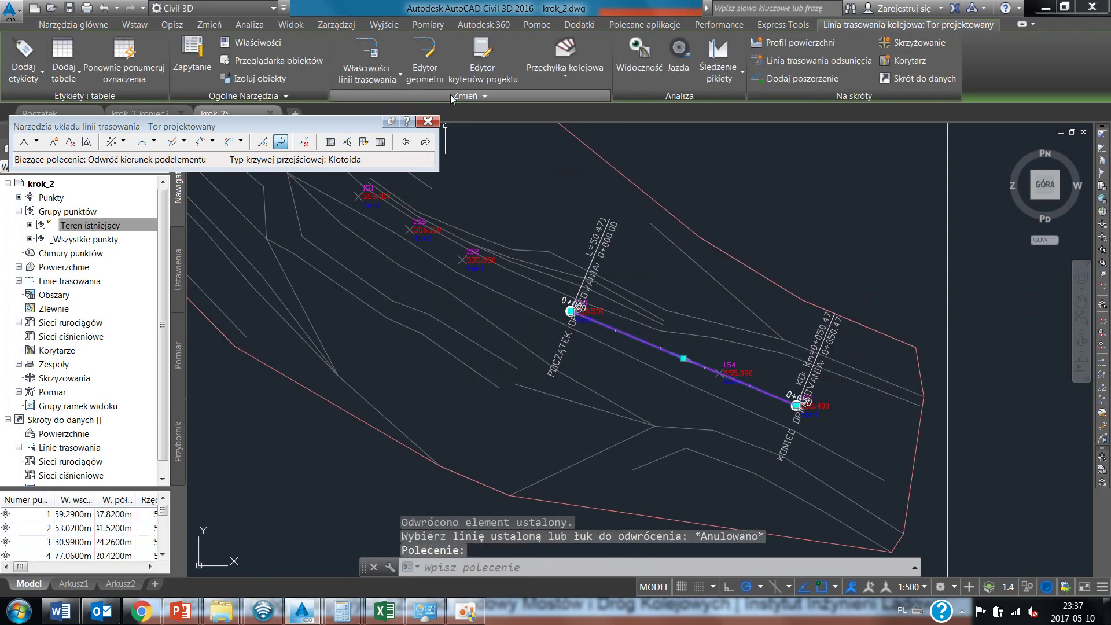
pyautogui.click(465, 96)
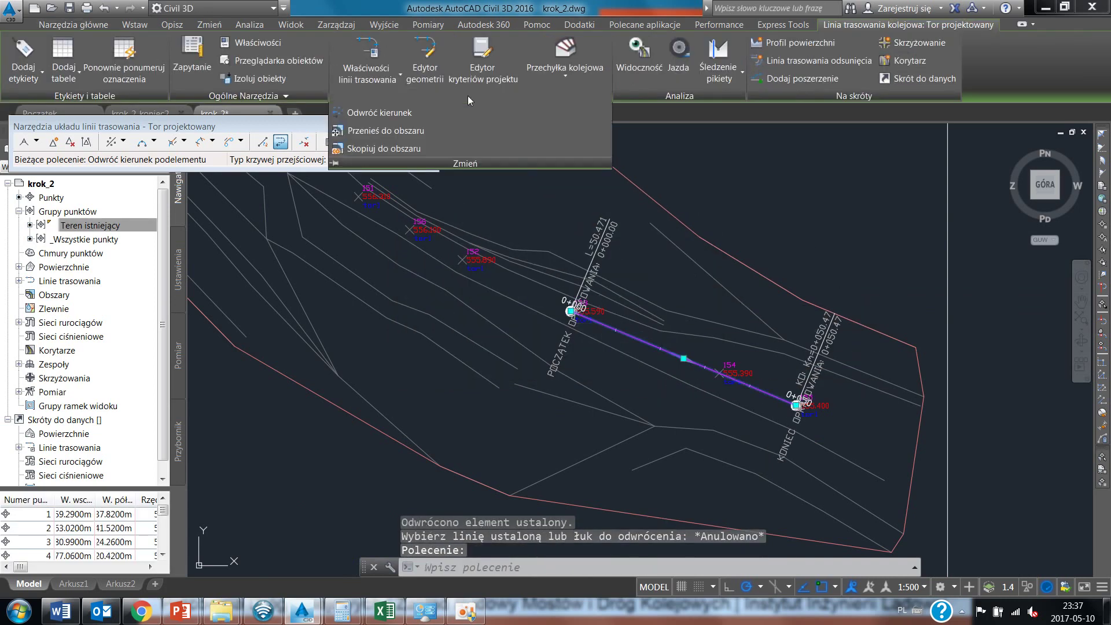
pyautogui.click(367, 112)
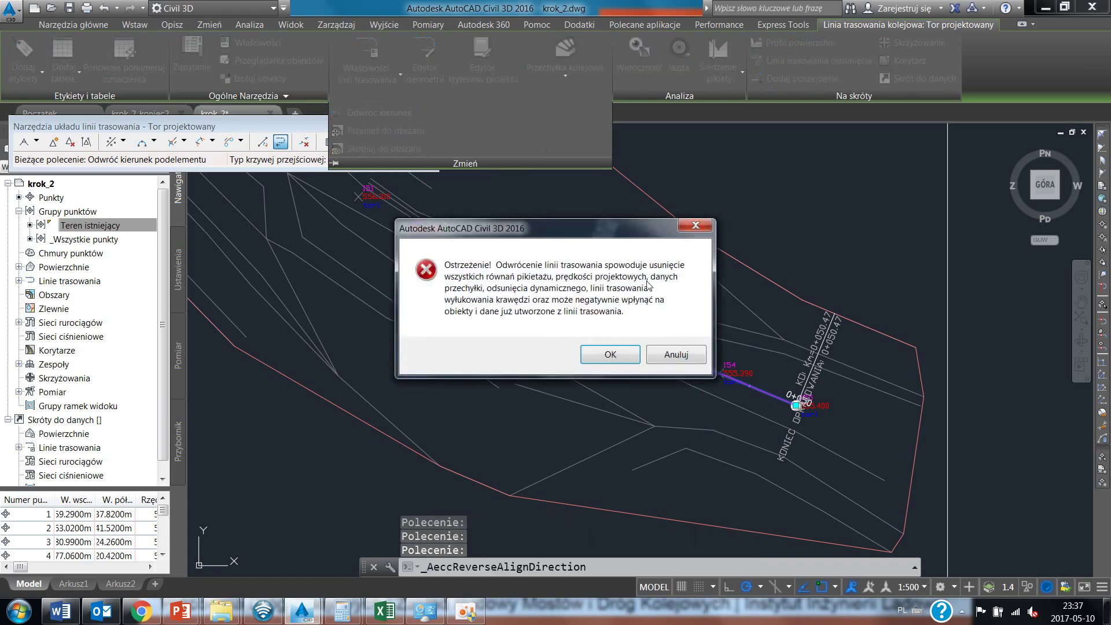
pyautogui.click(610, 354)
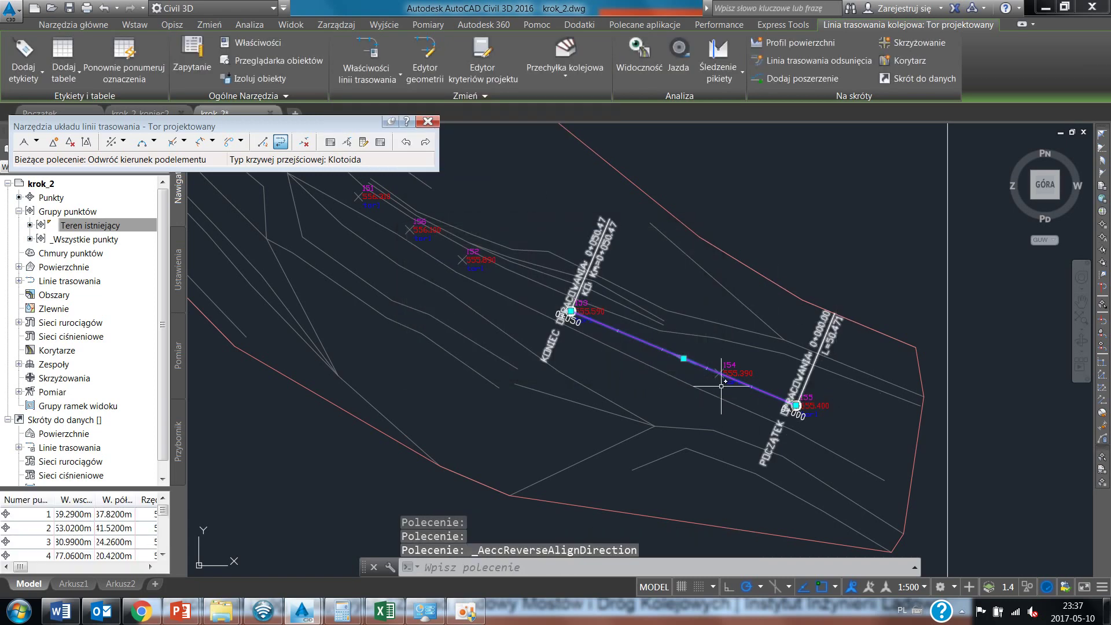
pyautogui.scroll(2, 860, 456)
# Step: Set the alignment's reference station to 33+000 in its properties
pyautogui.rightClick(582, 195)
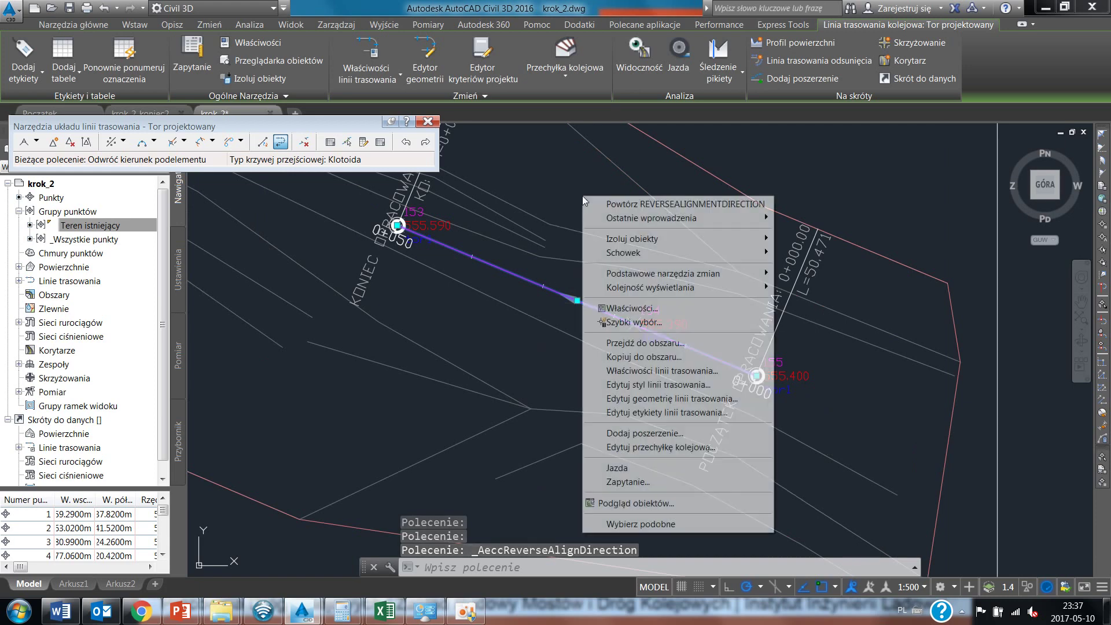
pyautogui.click(580, 371)
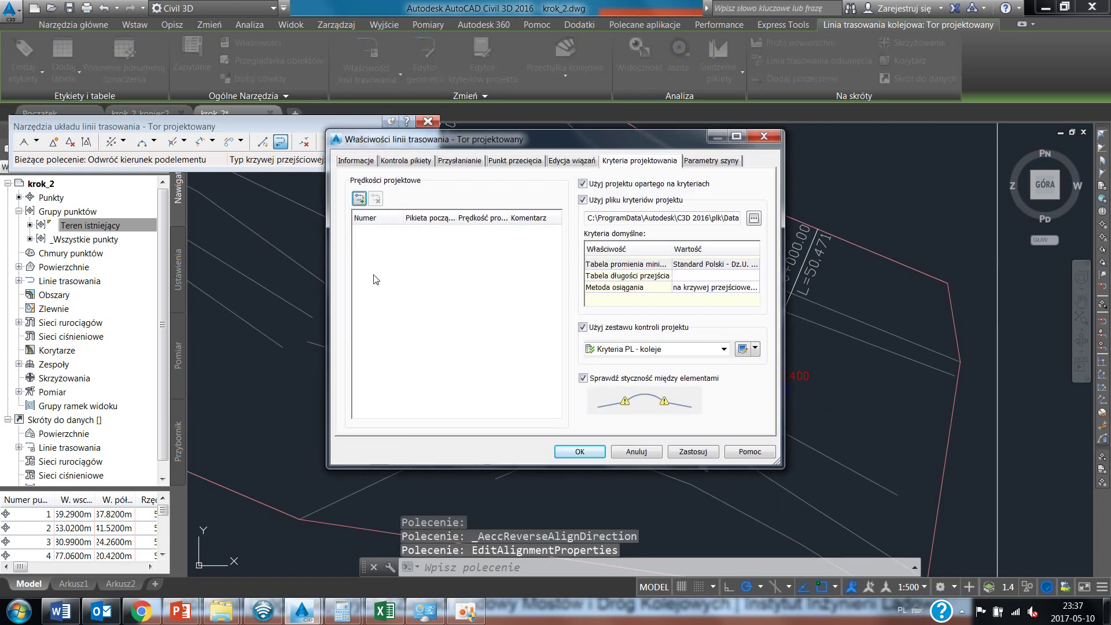
pyautogui.click(370, 160)
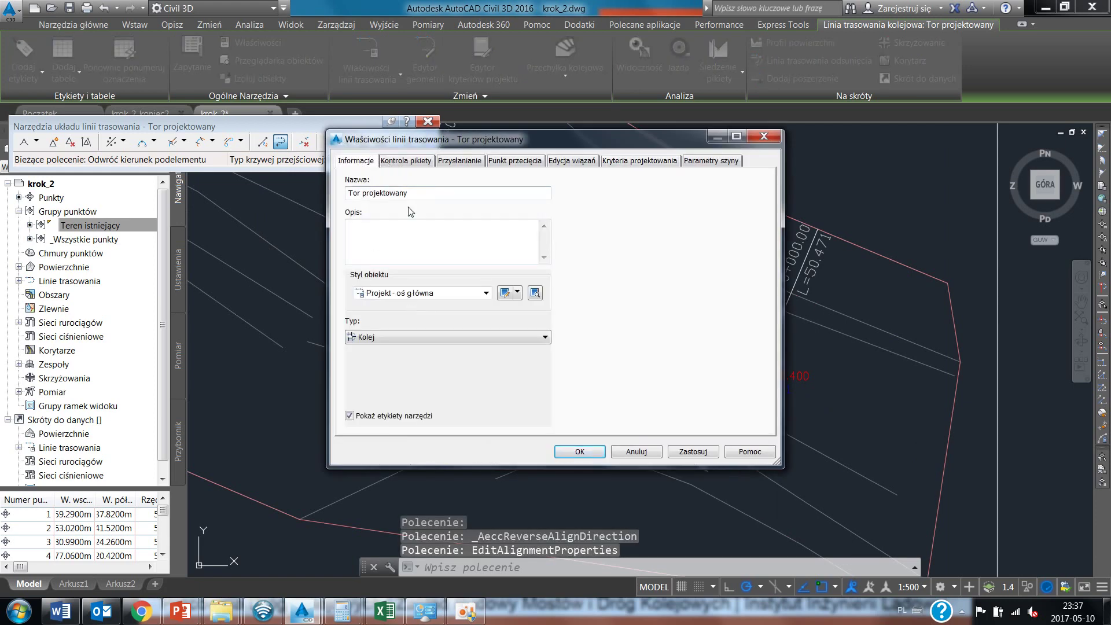
pyautogui.click(406, 160)
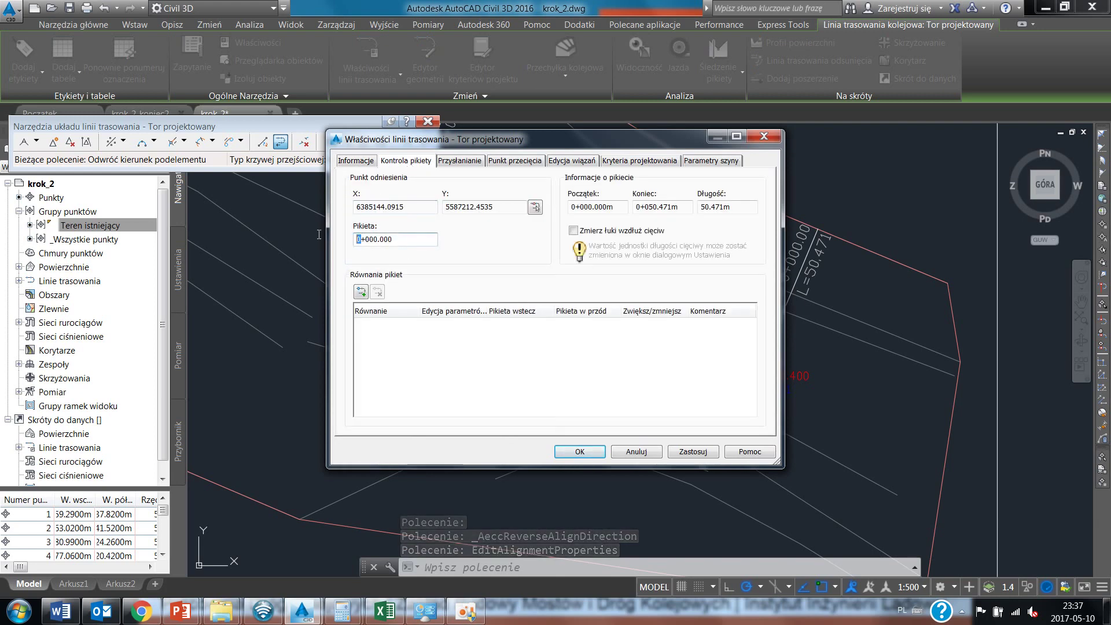
pyautogui.write('33')
pyautogui.click(585, 449)
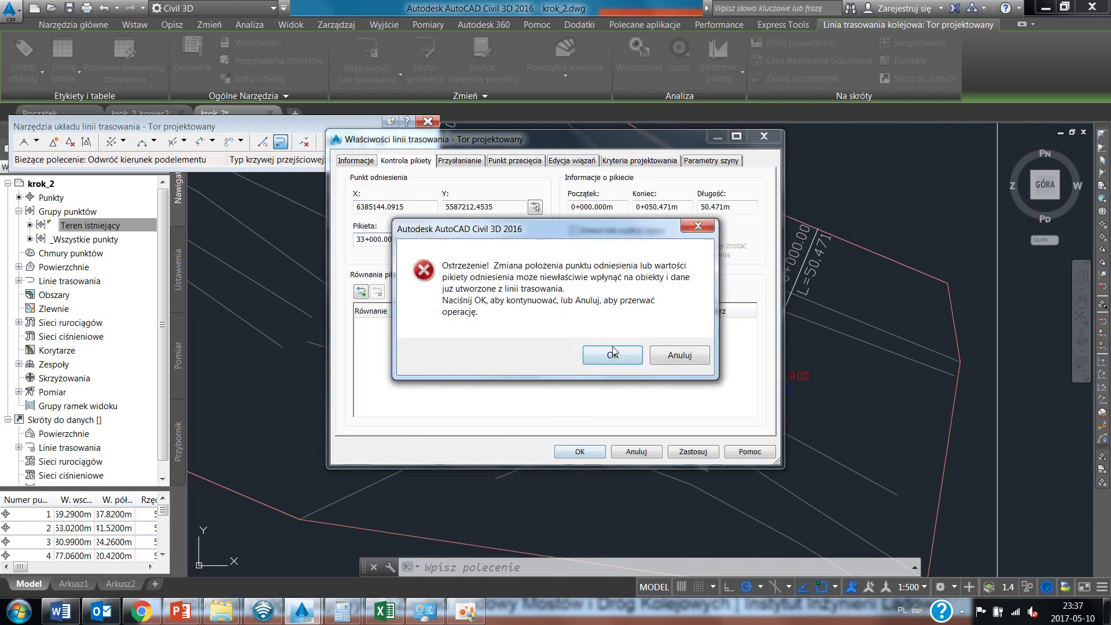
pyautogui.click(612, 350)
pyautogui.click(579, 451)
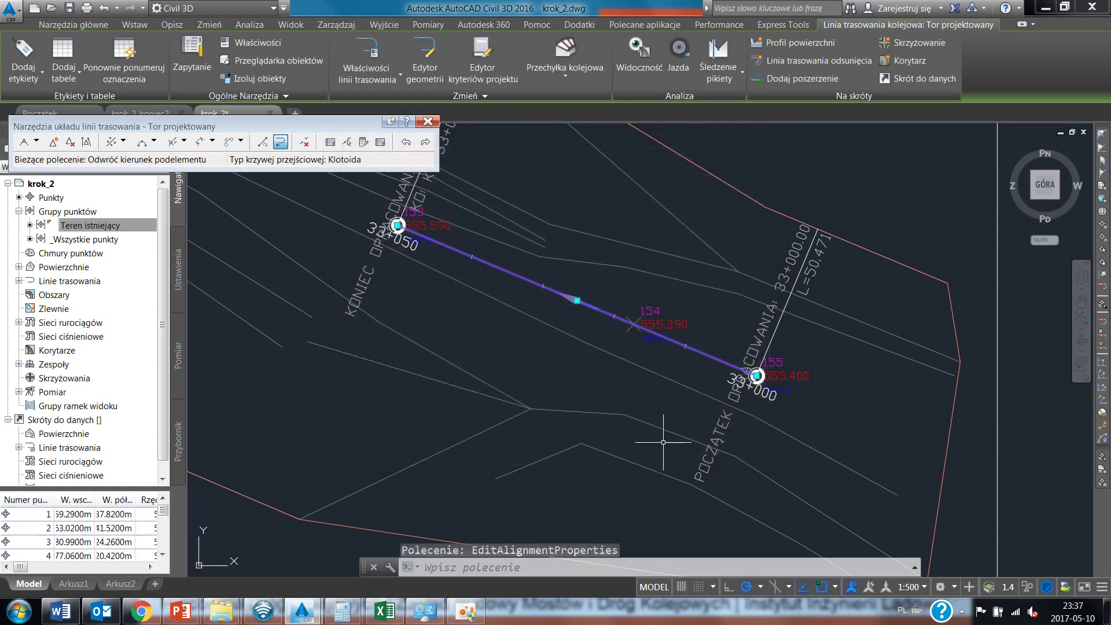
# Step: Start a best-fit free arc attached to the alignment, with points picked on screen
pyautogui.scroll(-2, 775, 425)
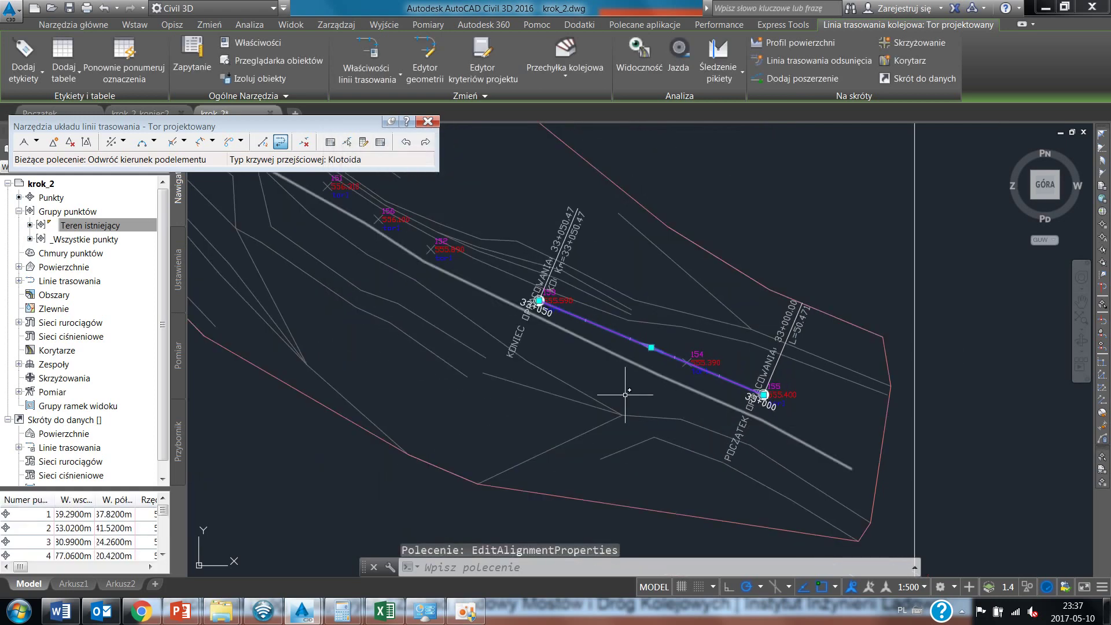
pyautogui.moveTo(625, 395)
pyautogui.mouseDown(button='middle')
pyautogui.moveTo(676, 486)
pyautogui.moveTo(649, 439)
pyautogui.mouseUp(button='middle')
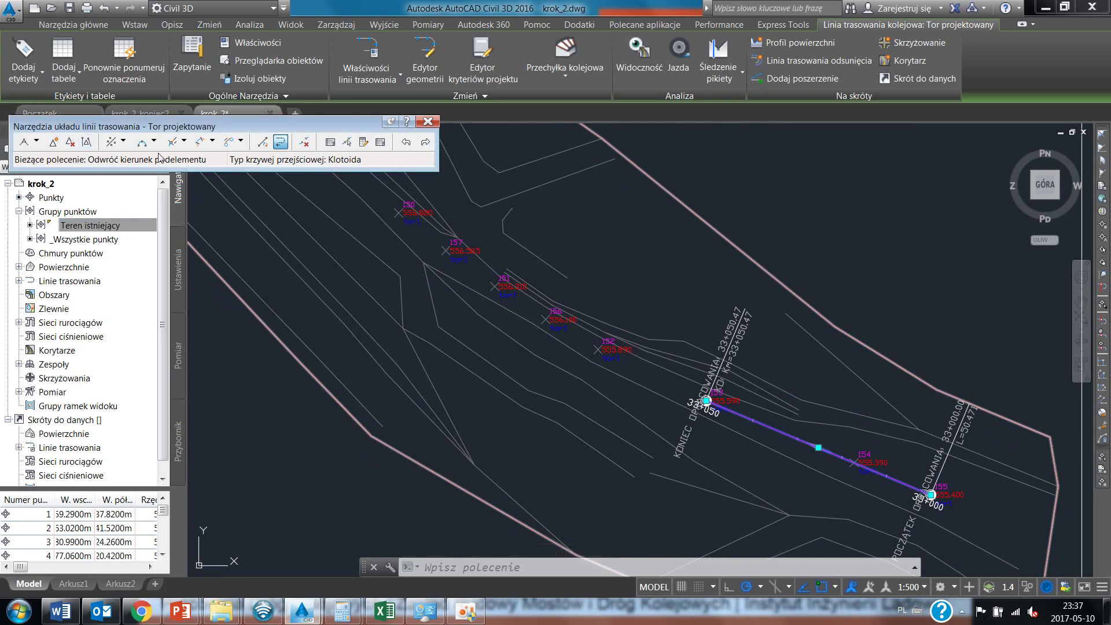
pyautogui.click(153, 142)
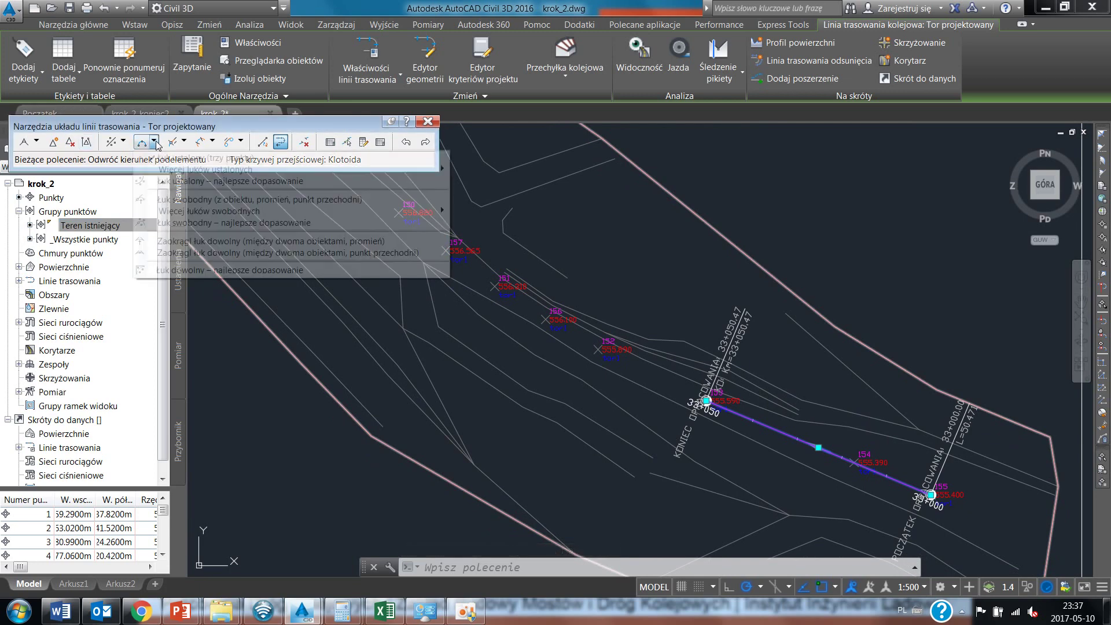
pyautogui.click(210, 222)
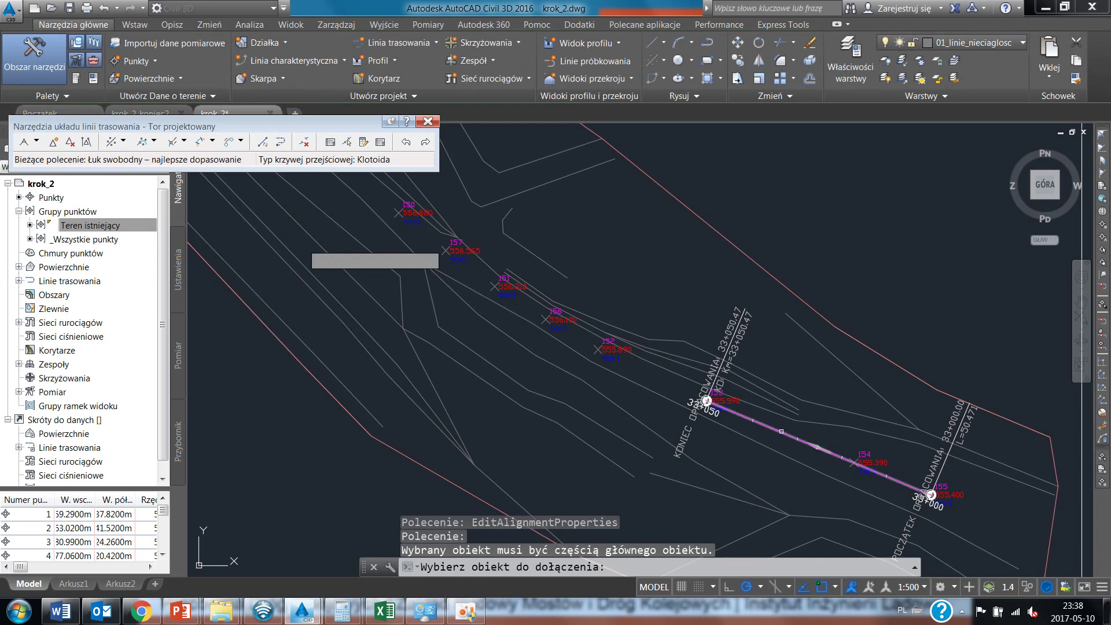
pyautogui.click(781, 434)
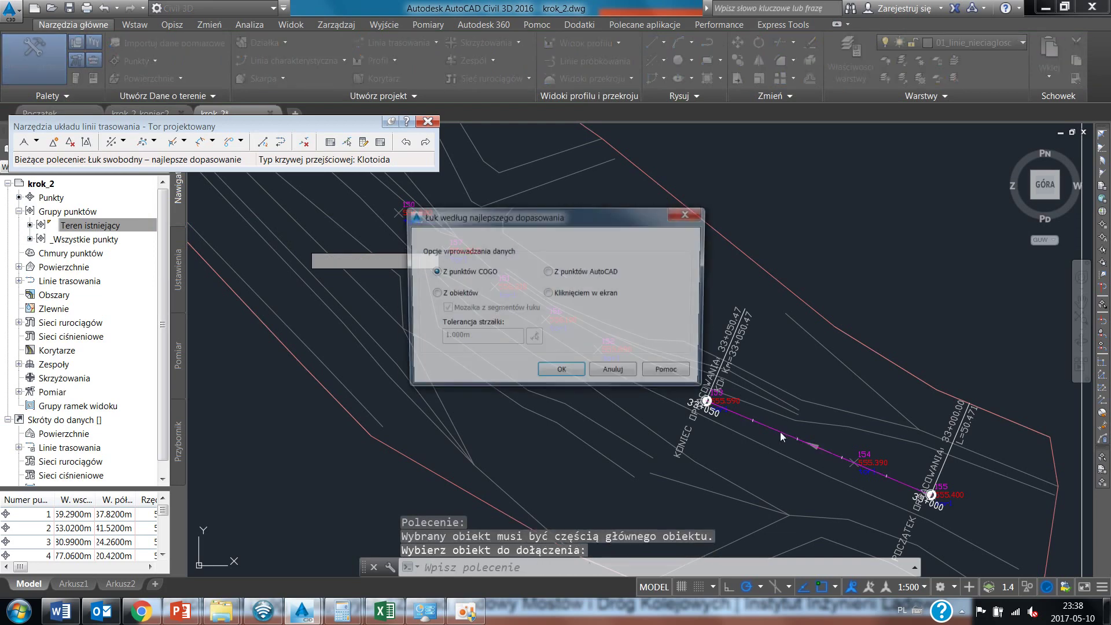
pyautogui.click(553, 377)
# Step: Pick points 152, 151 and one more survey point, then cancel the free arc
pyautogui.scroll(4, 572, 353)
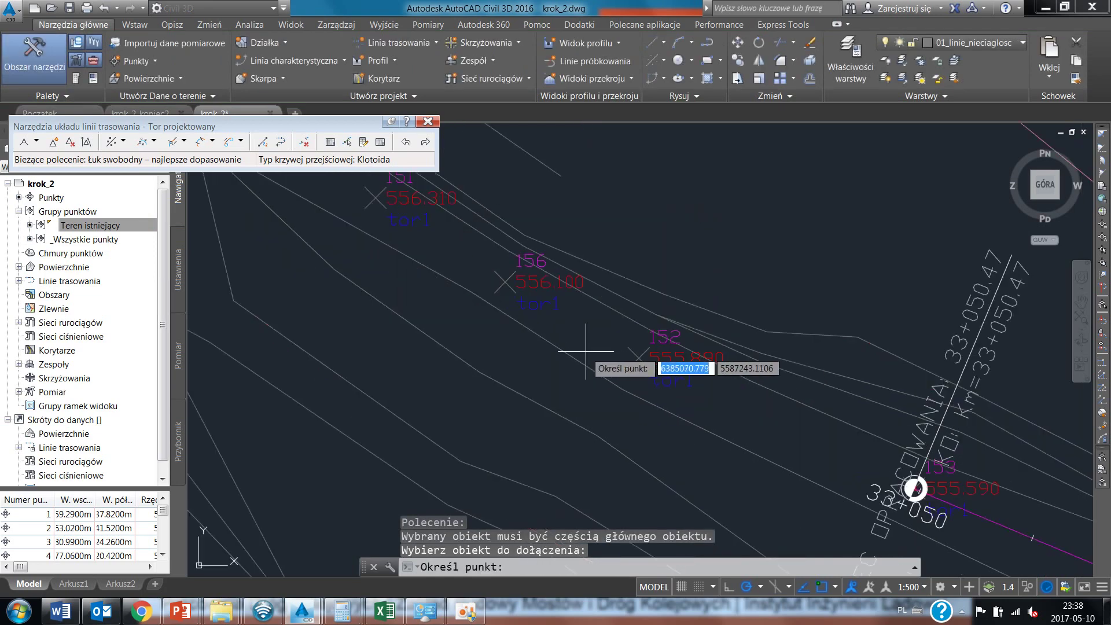
pyautogui.click(636, 358)
pyautogui.scroll(-3, 578, 376)
pyautogui.scroll(3, 487, 308)
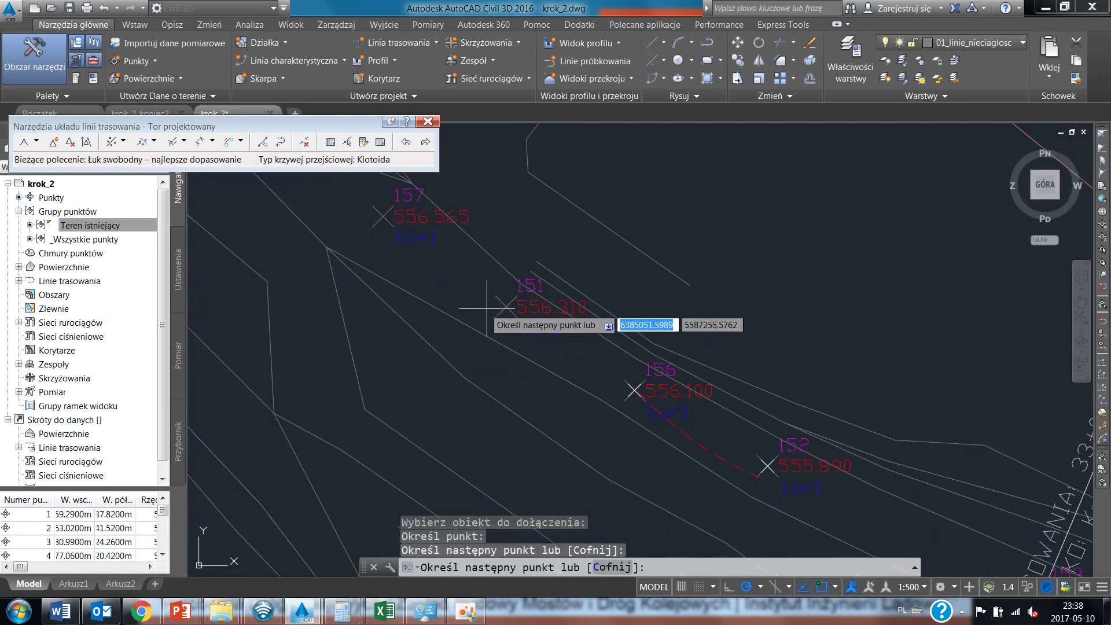
pyautogui.click(483, 311)
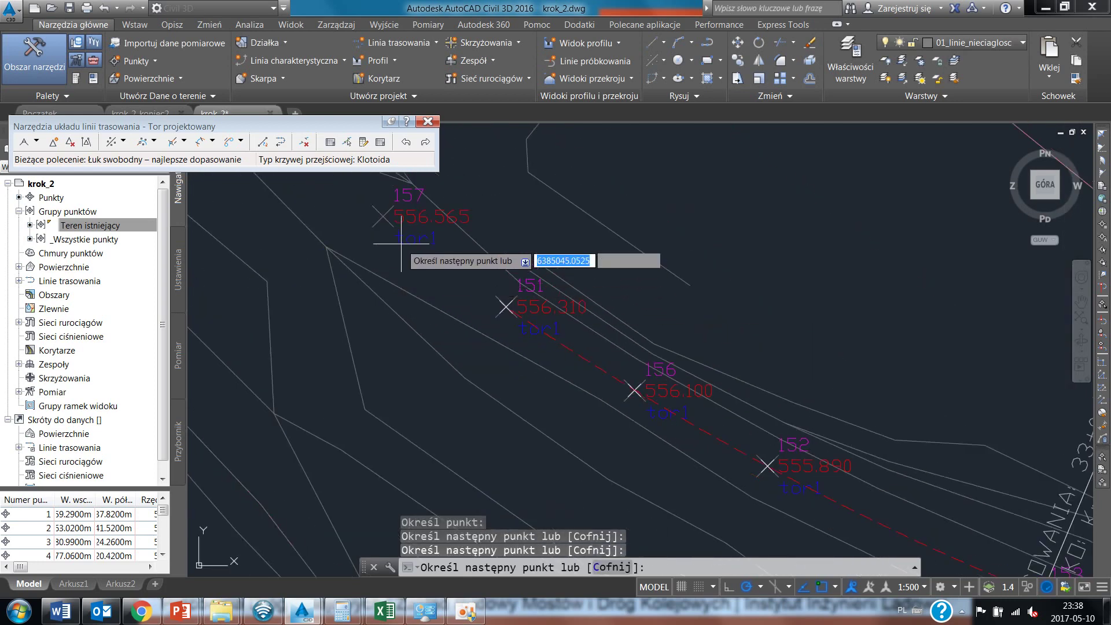
pyautogui.click(382, 218)
pyautogui.scroll(-4, 478, 404)
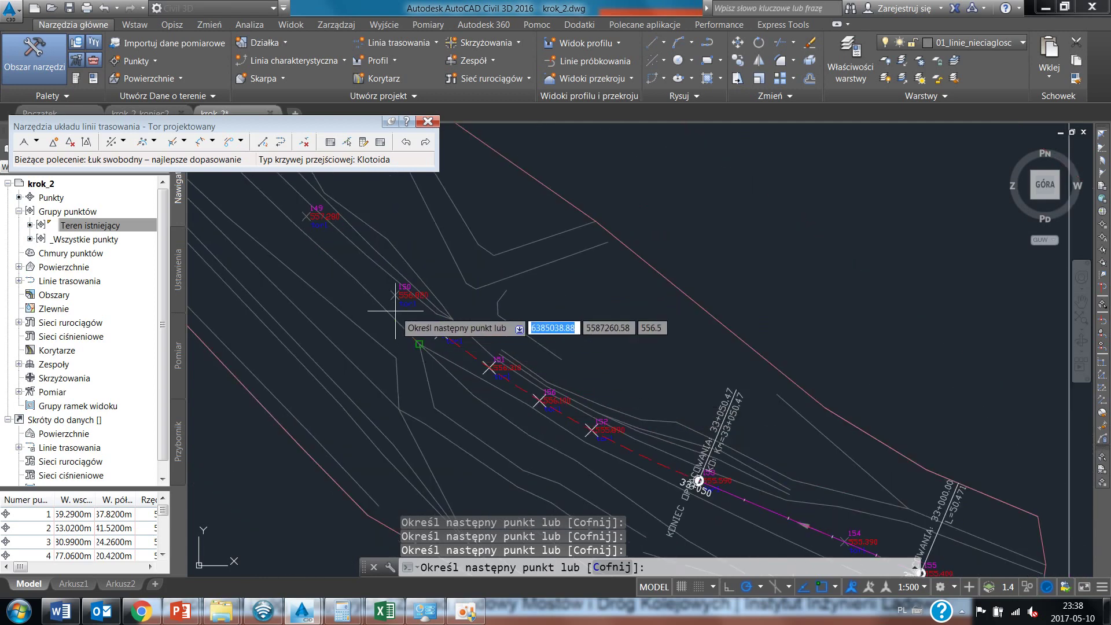
pyautogui.scroll(2, 408, 300)
pyautogui.press('Escape')
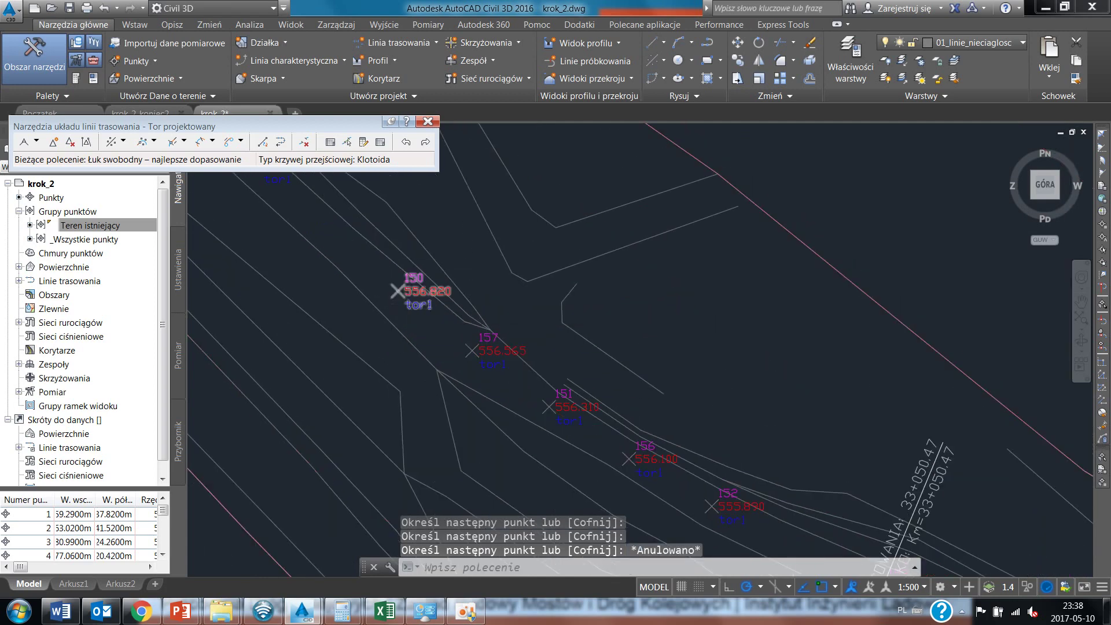
pyautogui.scroll(-2, 440, 282)
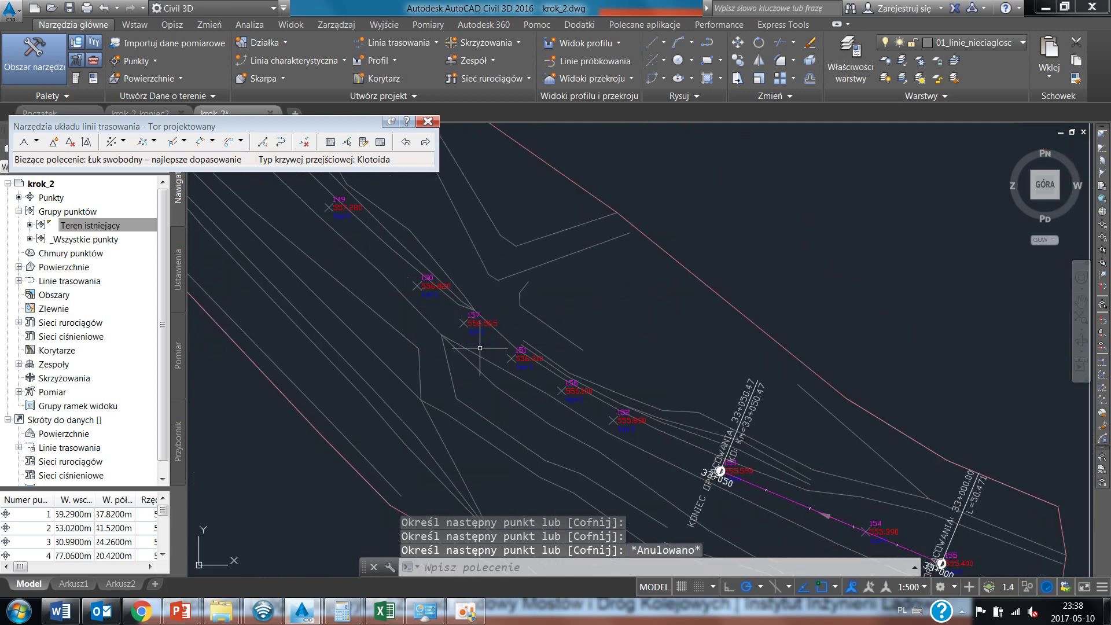
# Step: Start a best-fit fixed arc and pick points 156, 151 and 157 on screen
pyautogui.click(156, 142)
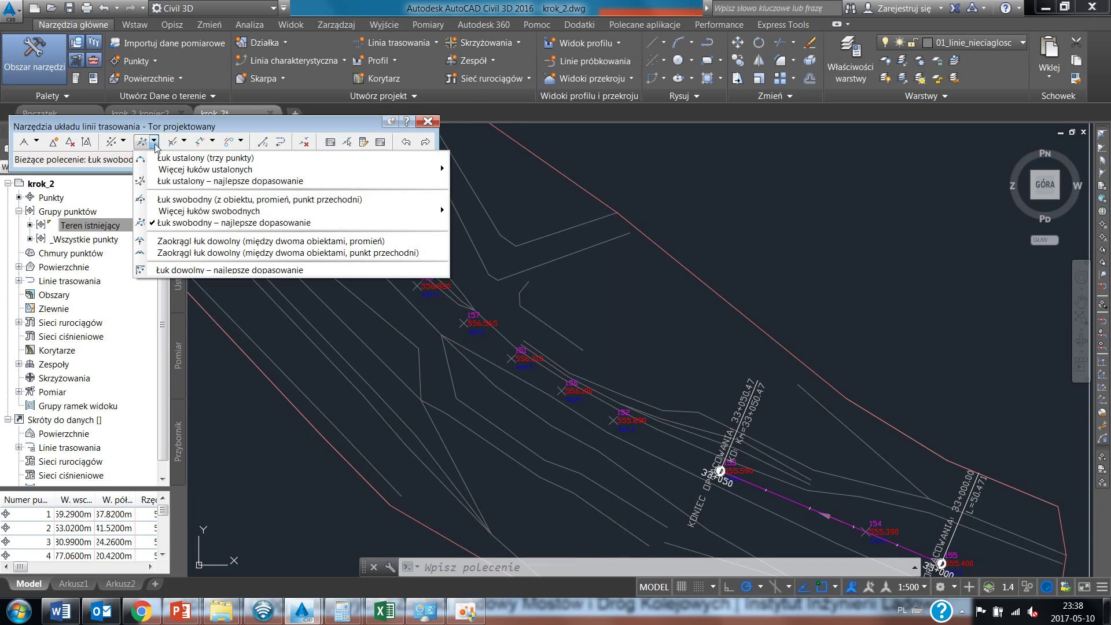
pyautogui.click(167, 181)
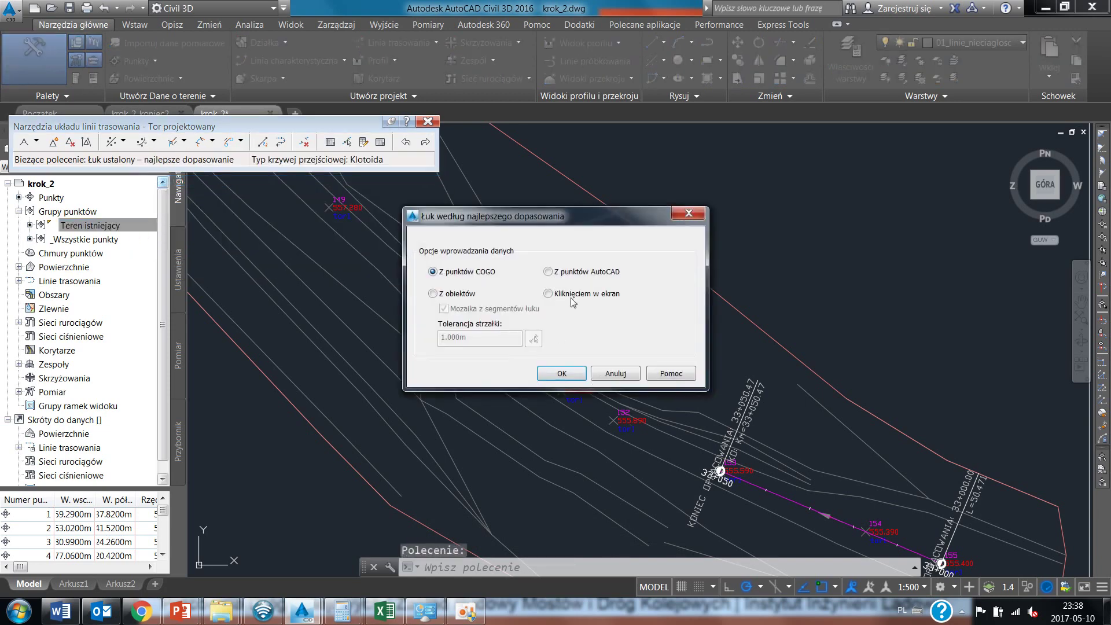
pyautogui.click(561, 373)
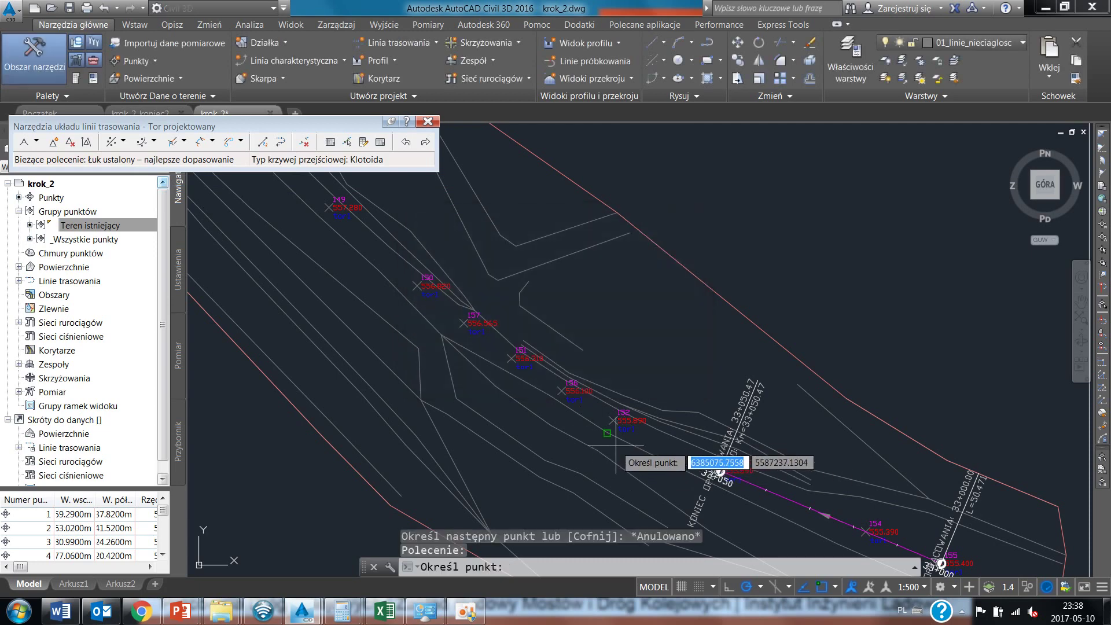
pyautogui.scroll(4, 607, 445)
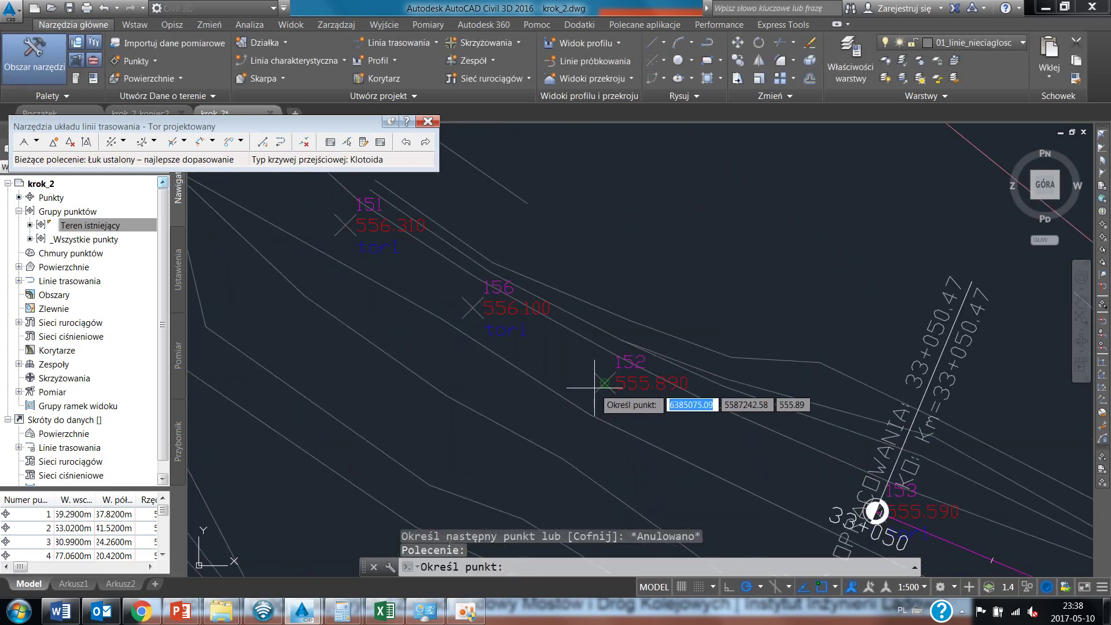
pyautogui.click(473, 307)
pyautogui.scroll(-4, 523, 399)
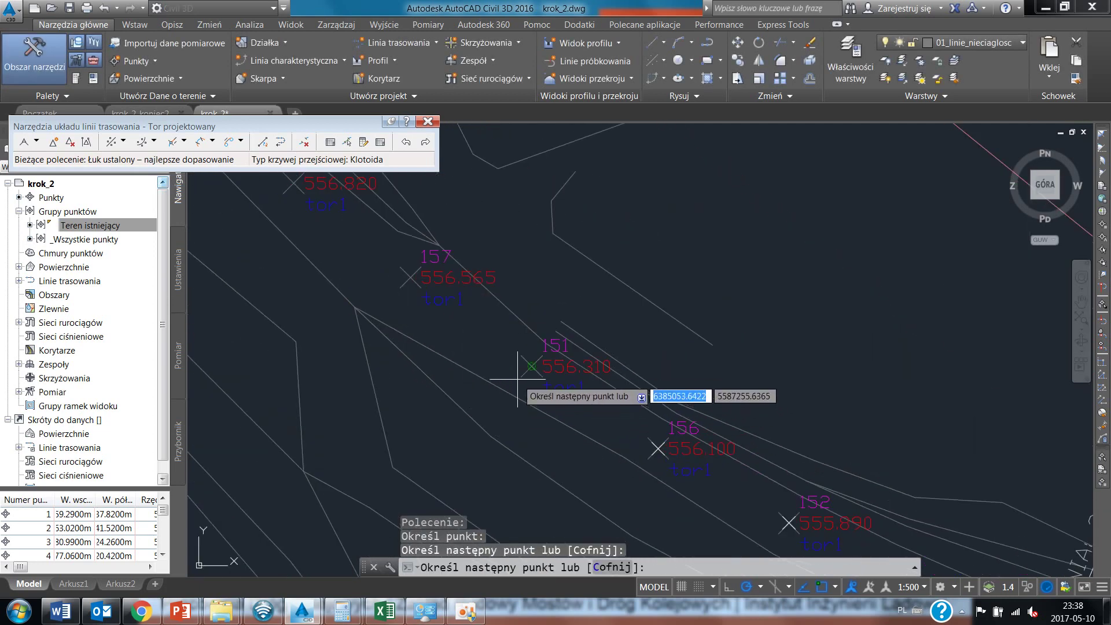
pyautogui.click(518, 383)
pyautogui.scroll(4, 408, 301)
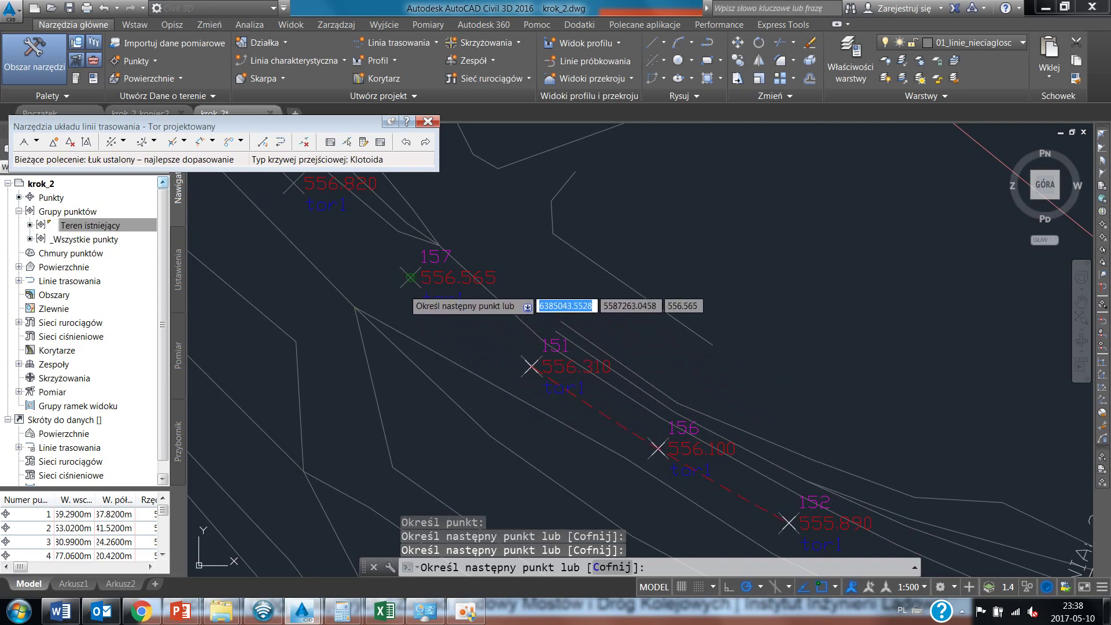
pyautogui.click(410, 277)
pyautogui.scroll(-2, 394, 301)
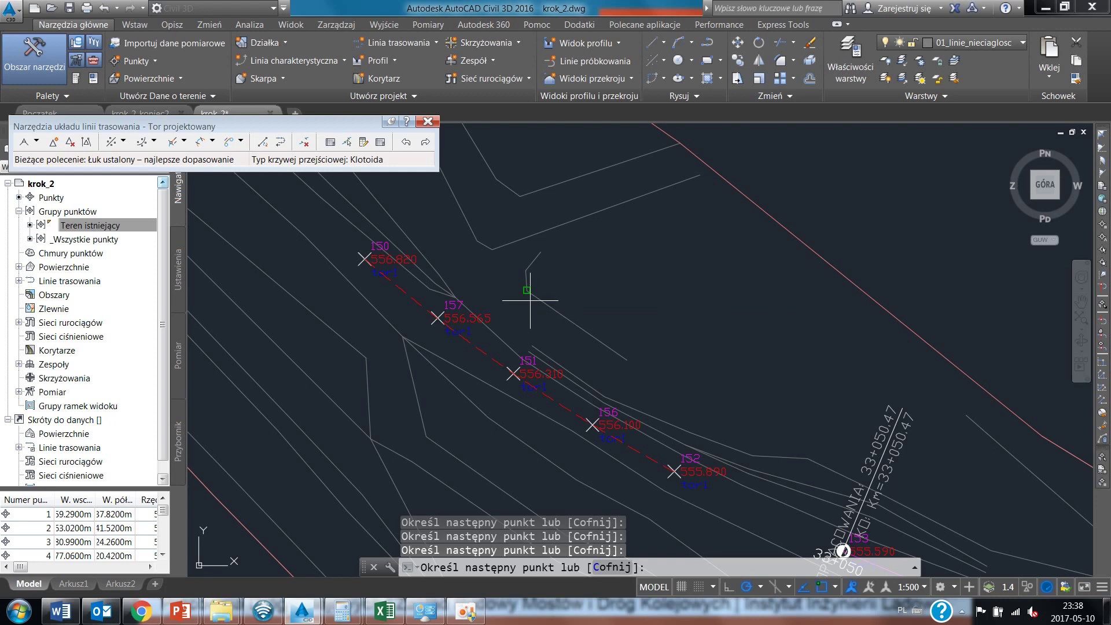
# Step: Exclude point 150 from the regression and accept the 215.992 m radius arc
pyautogui.press('Return')
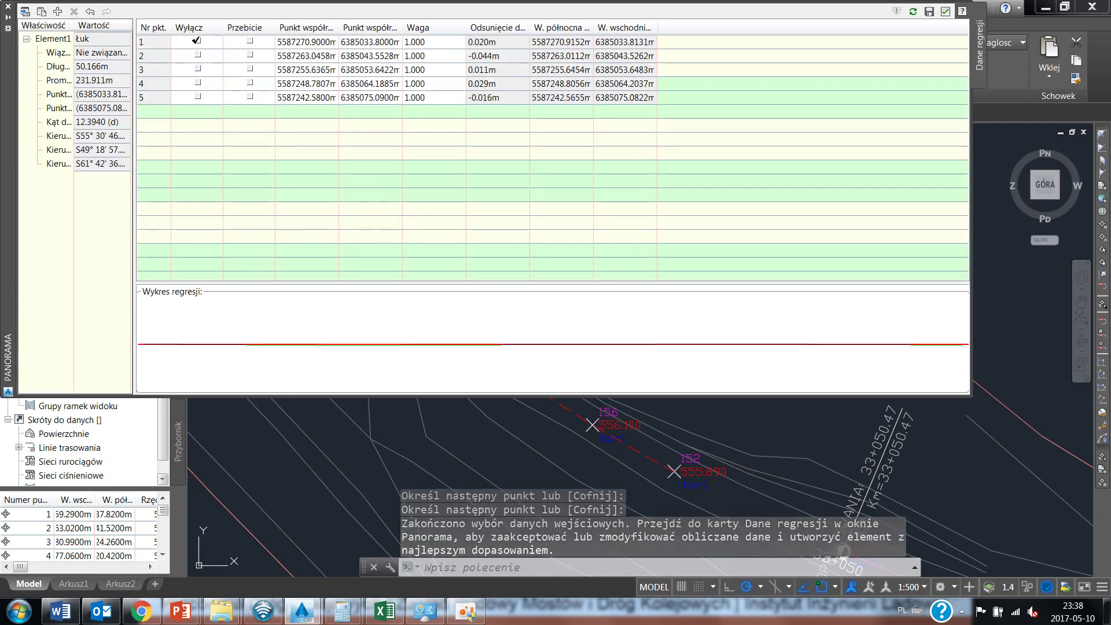
pyautogui.click(197, 41)
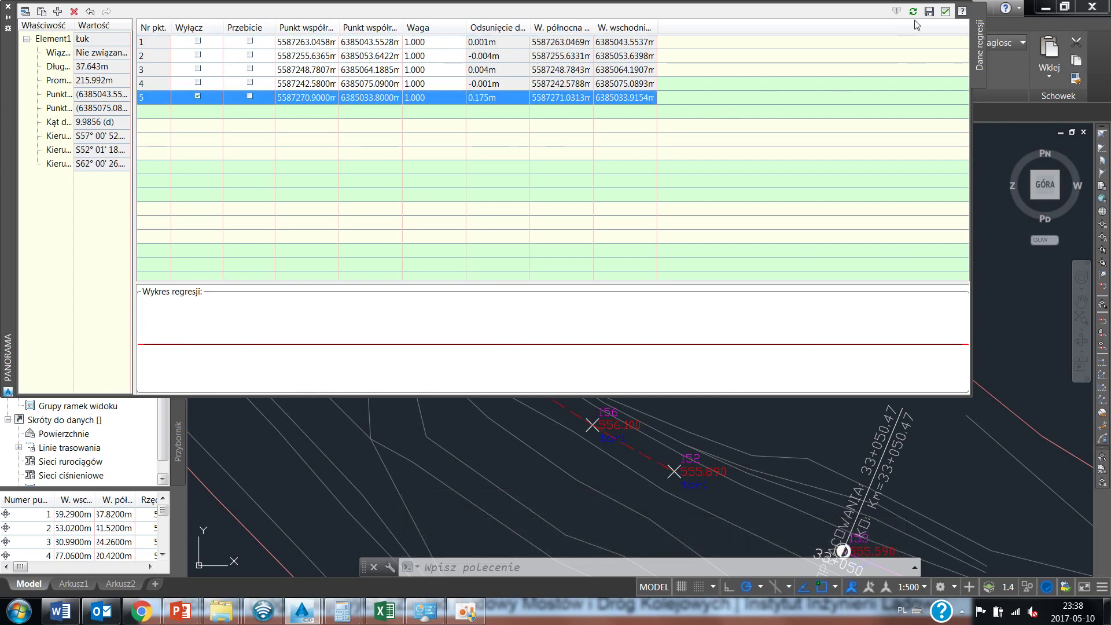
pyautogui.click(946, 12)
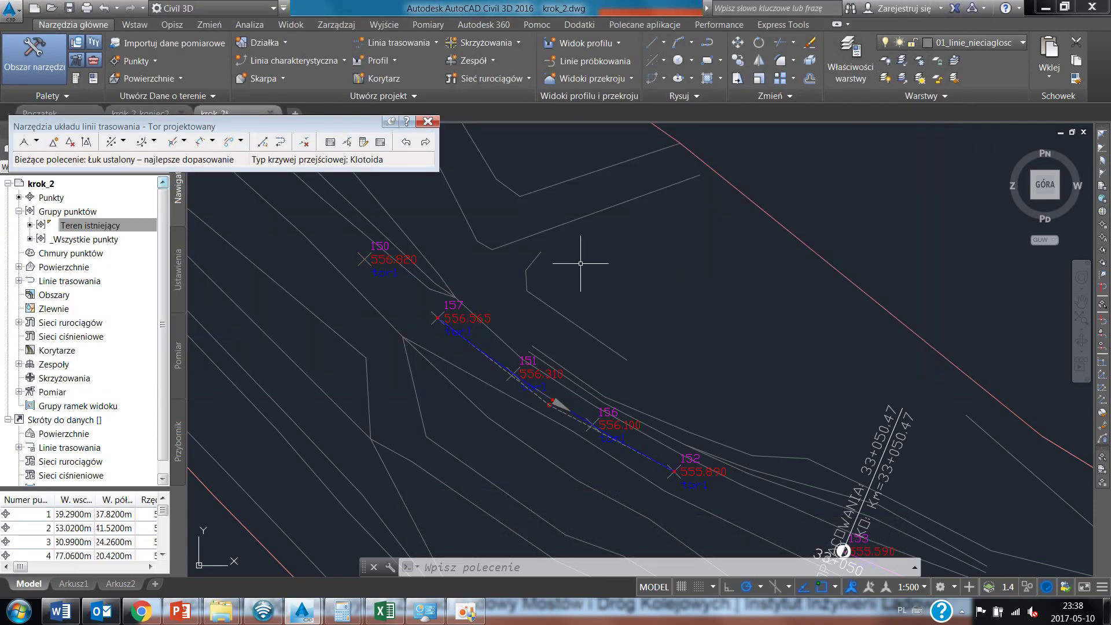
# Step: Reverse the direction of the fitted arc
pyautogui.click(286, 144)
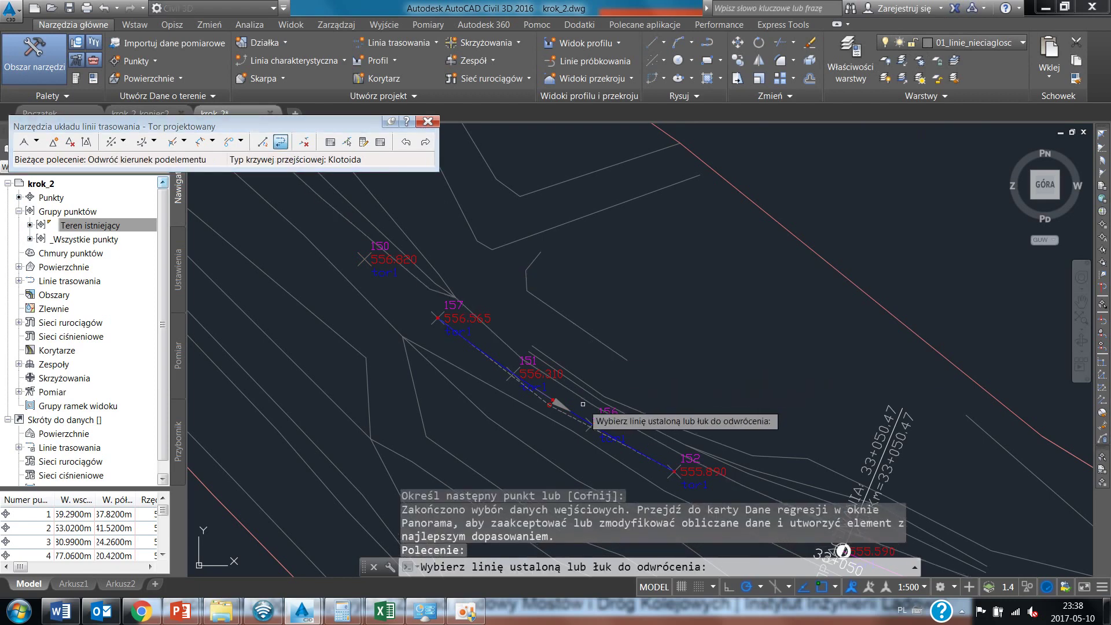
pyautogui.click(561, 404)
pyautogui.press('Return')
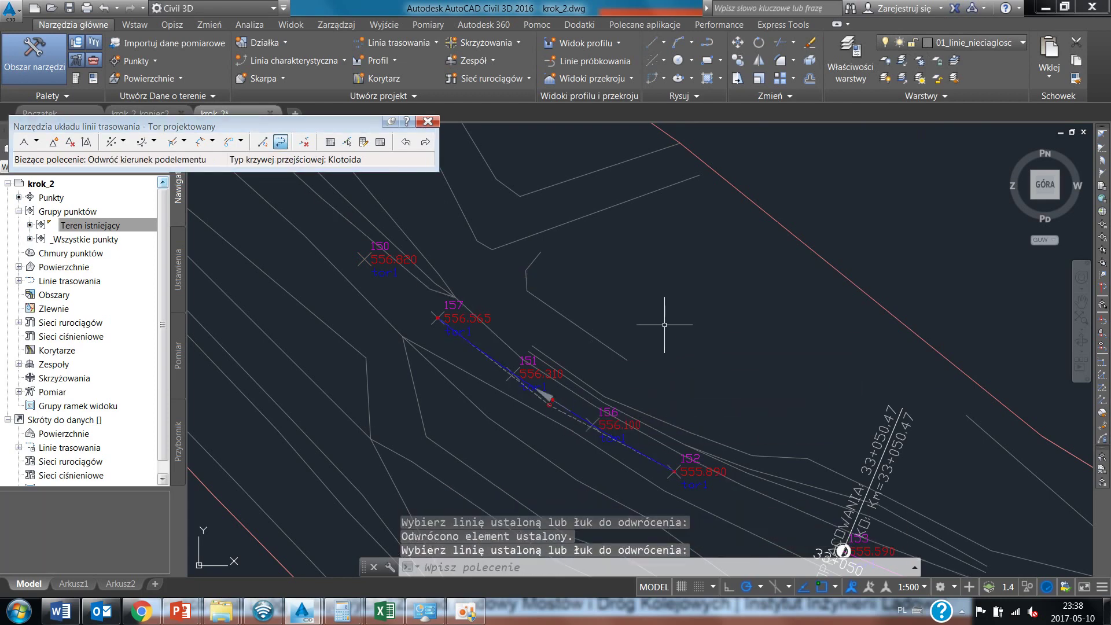
pyautogui.scroll(-2, 611, 235)
pyautogui.scroll(2, 729, 441)
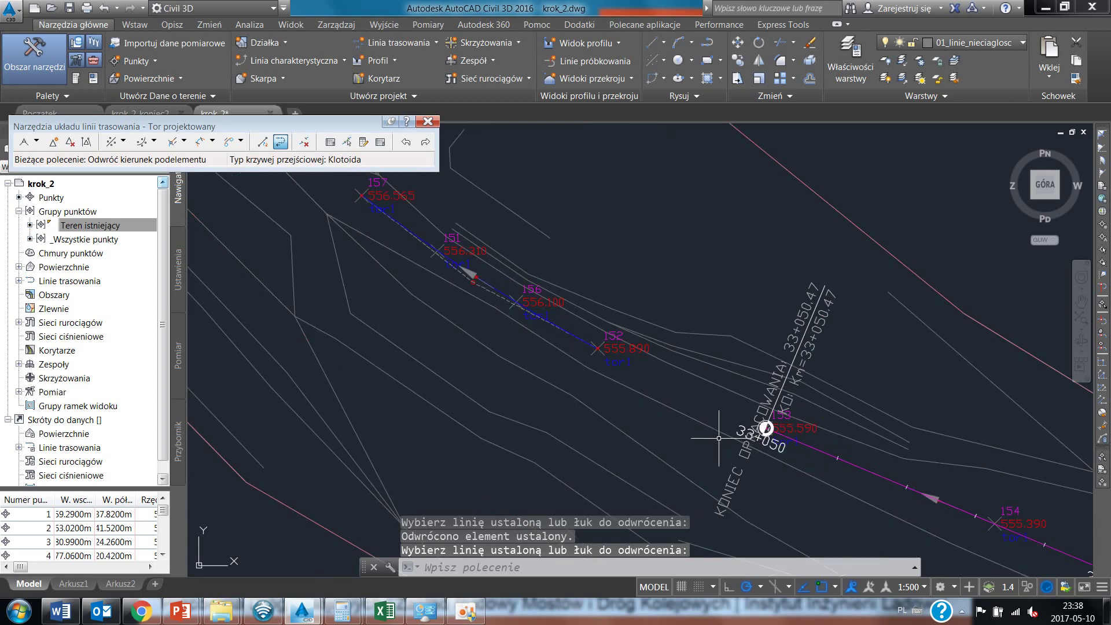
# Step: Join the arc and the tangent near point 153 with a free clothoid spiral, A=85.153
pyautogui.click(213, 141)
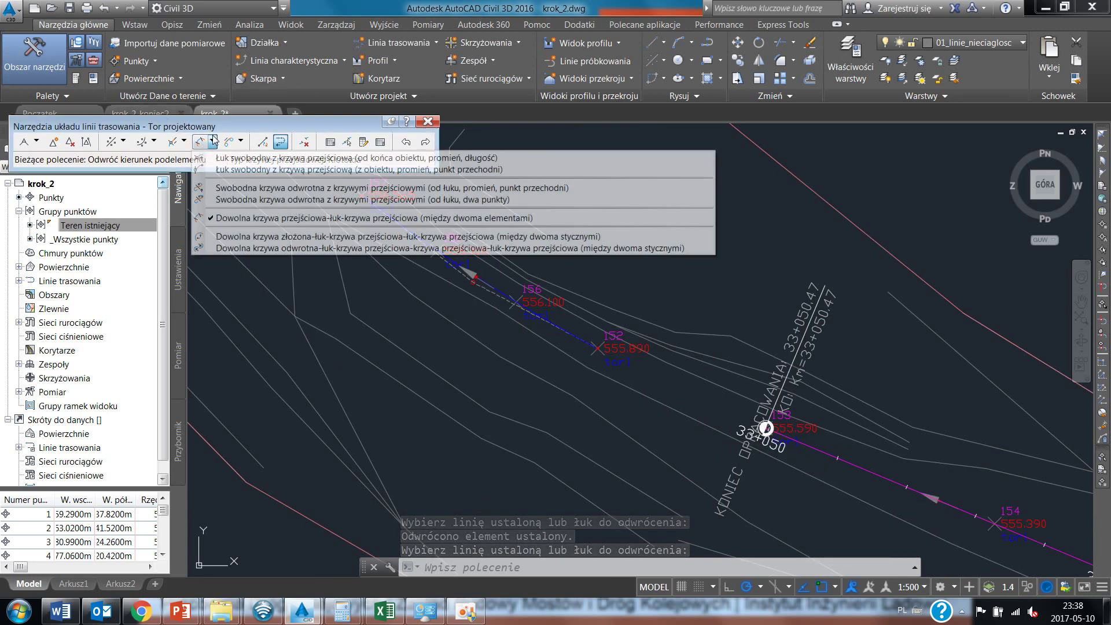
pyautogui.click(241, 142)
pyautogui.click(283, 175)
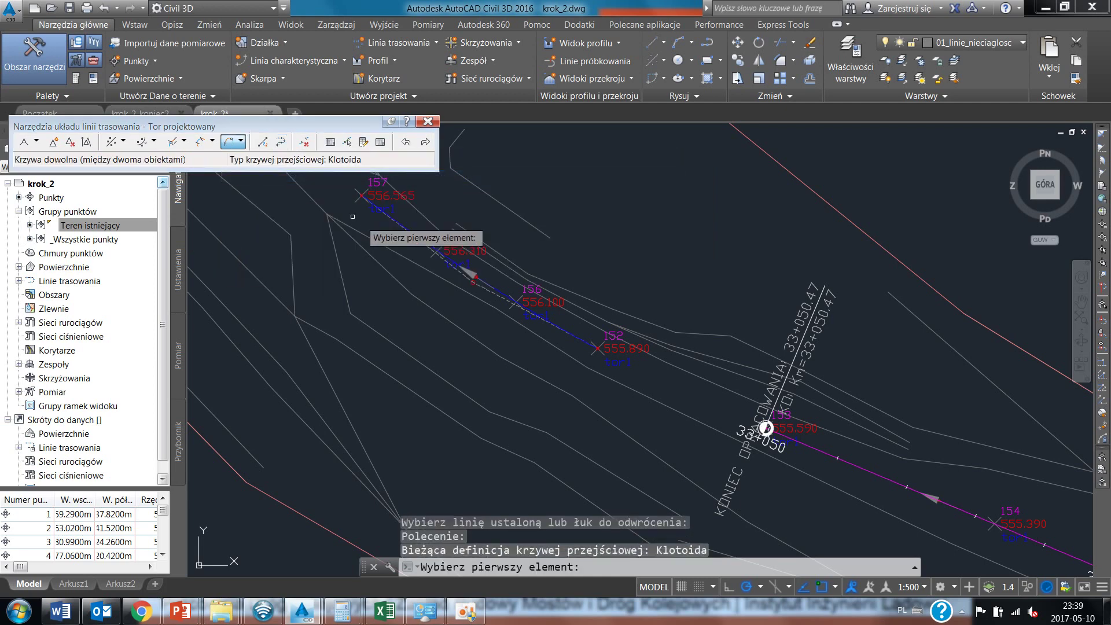
pyautogui.click(927, 497)
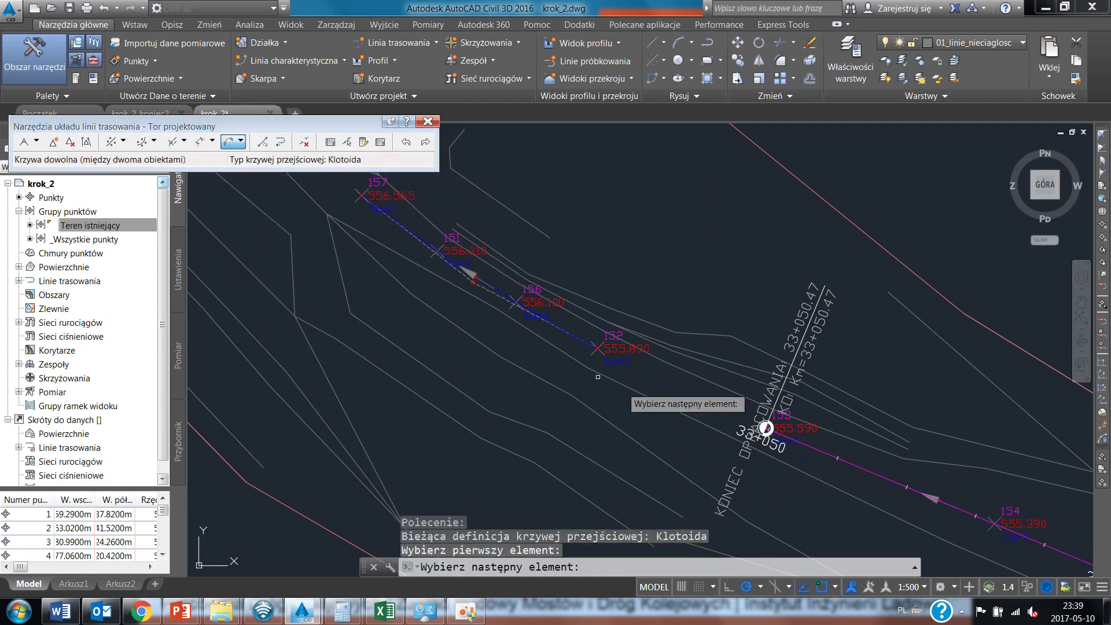
pyautogui.click(478, 278)
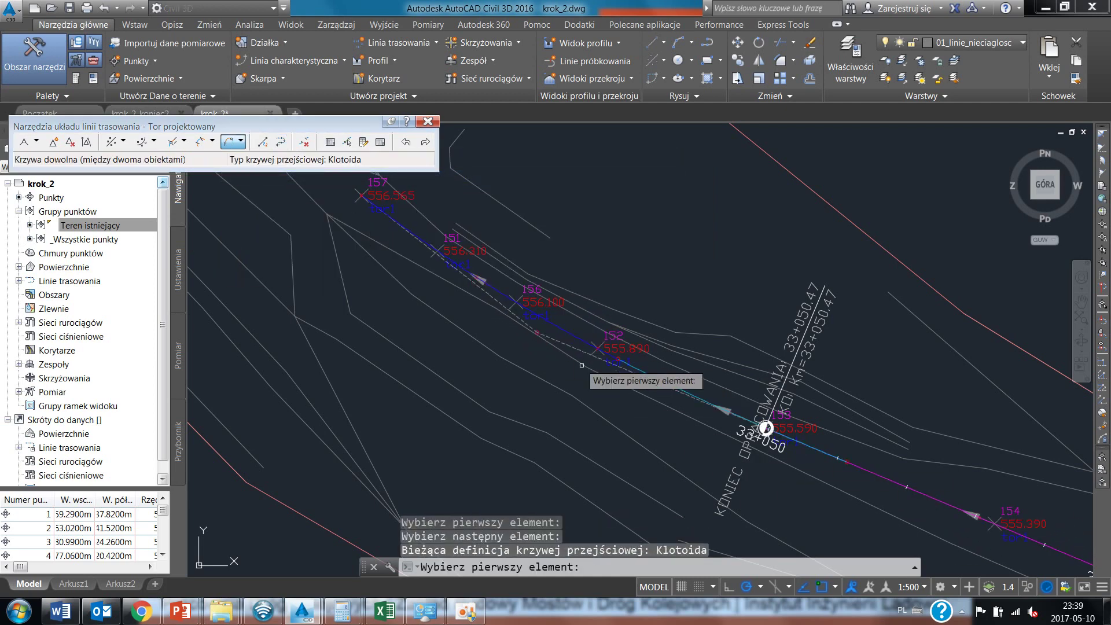
pyautogui.press('Return')
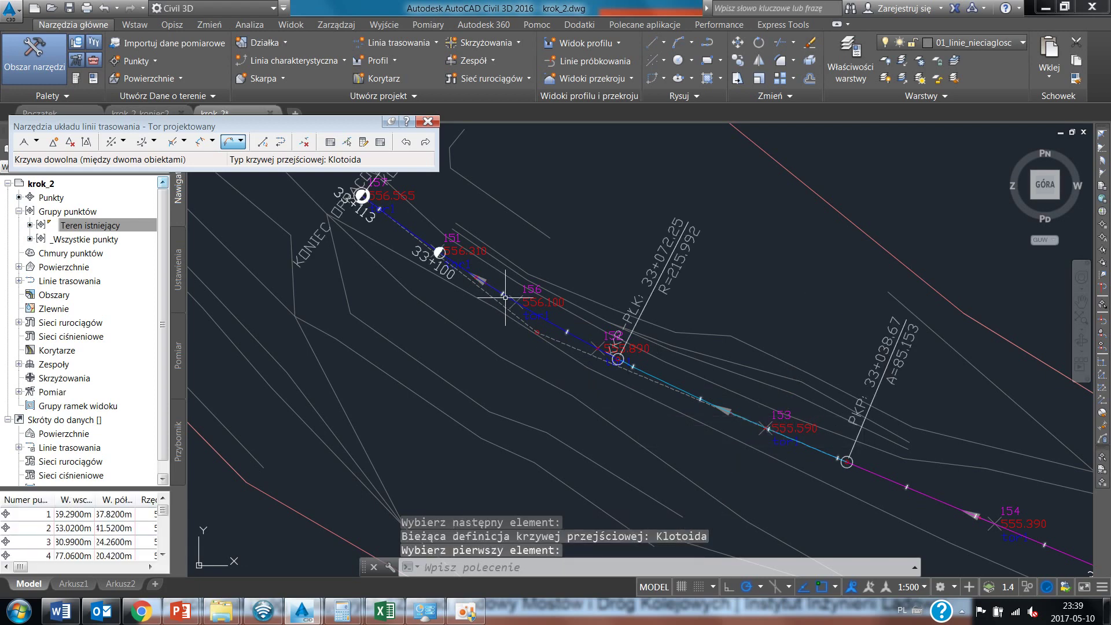
pyautogui.press('Return')
pyautogui.click(358, 194)
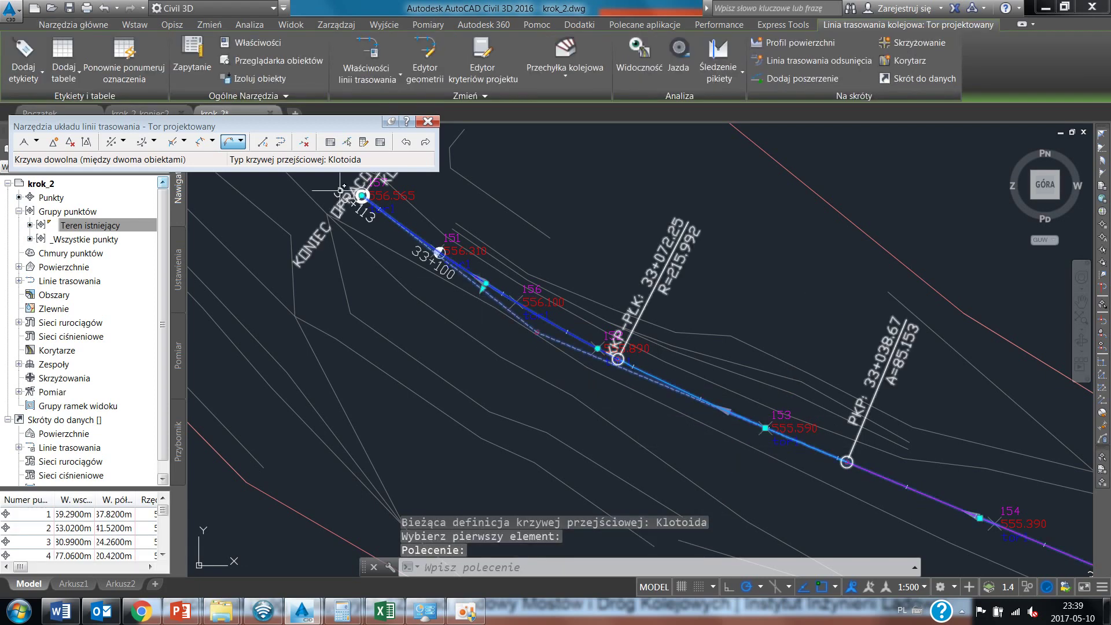
pyautogui.click(380, 142)
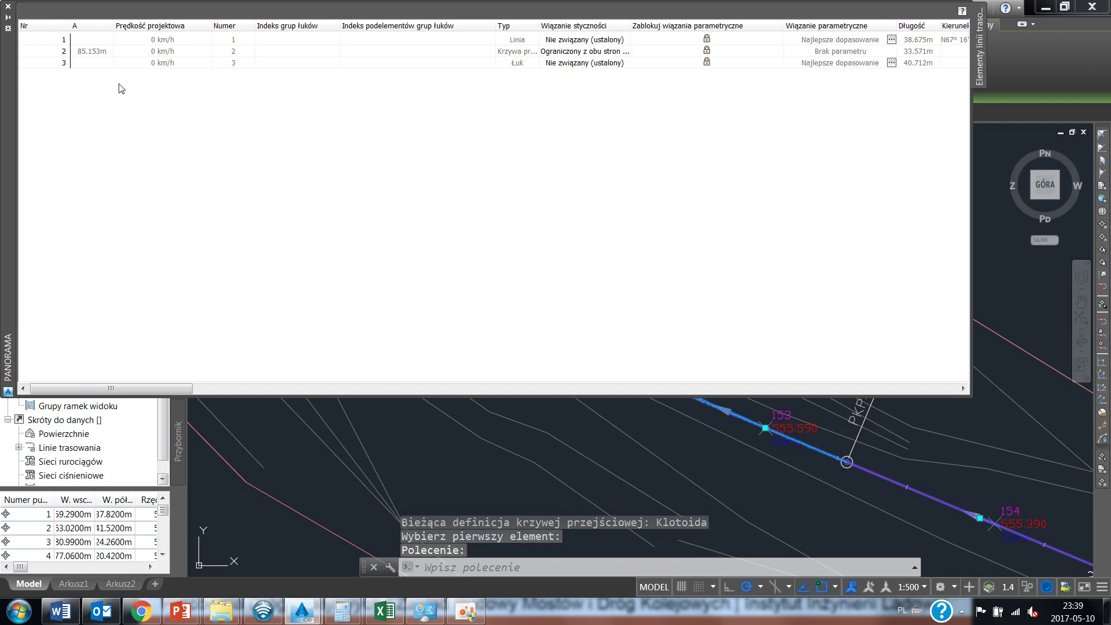
pyautogui.click(413, 52)
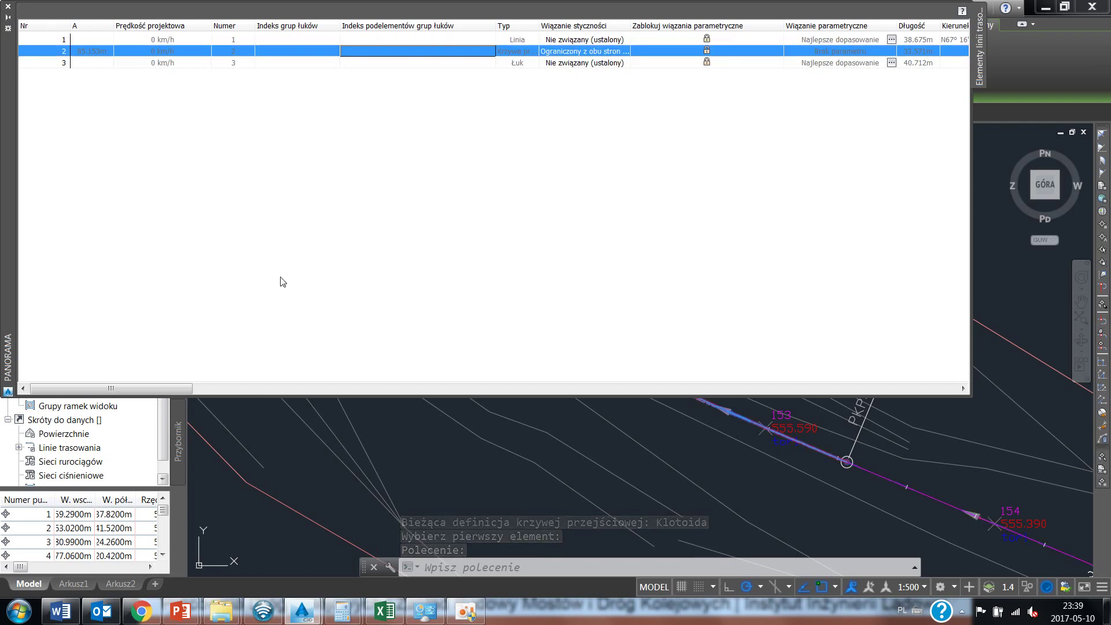
pyautogui.moveTo(98, 389); pyautogui.dragTo(147, 405)
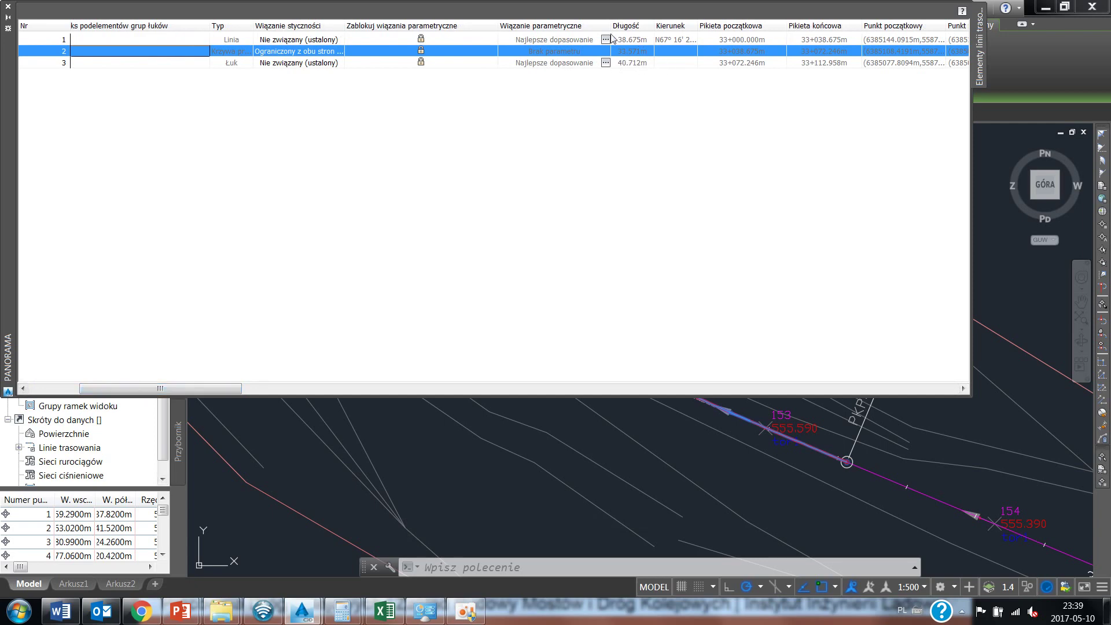
pyautogui.moveTo(154, 390); pyautogui.dragTo(684, 418)
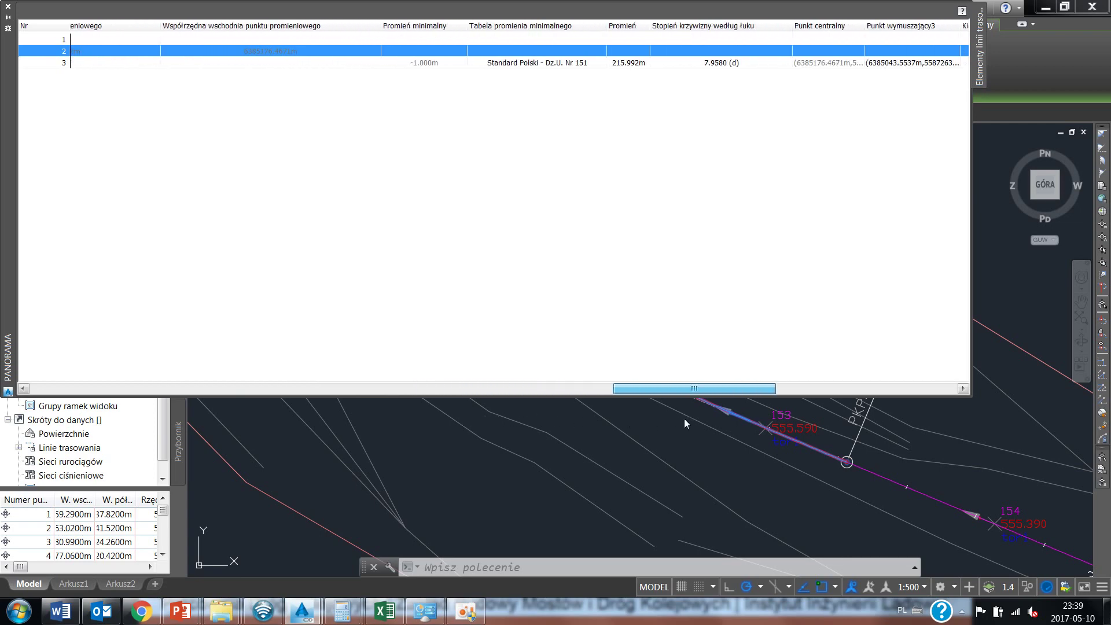
pyautogui.click(9, 6)
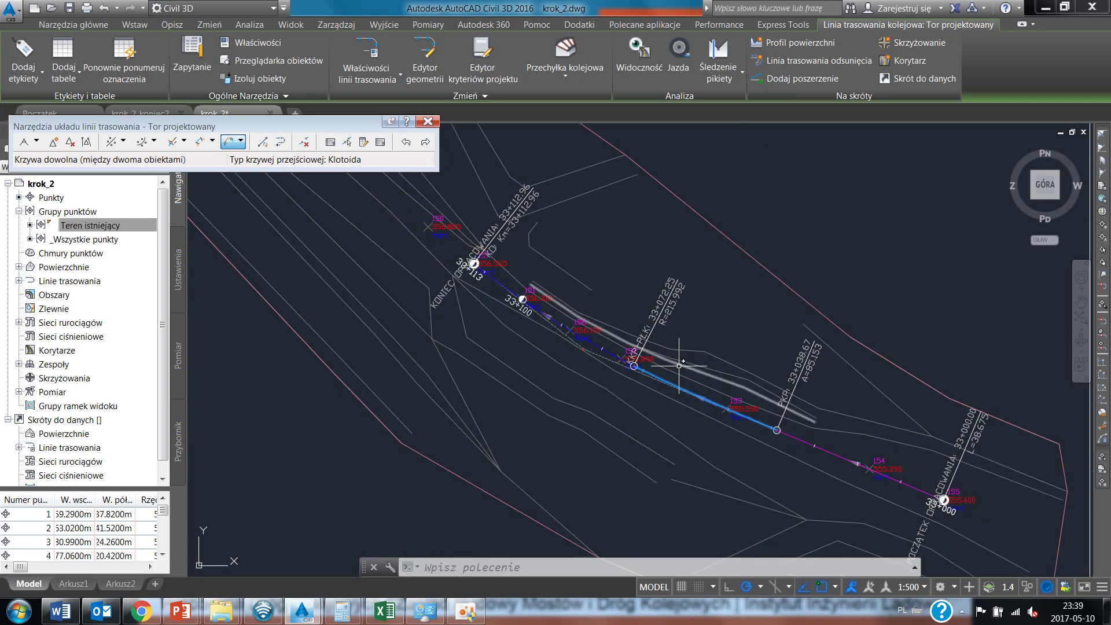
# Step: Clear the selection, view the whole alignment, and start Free Line with Spiral (From Curve, Through Point)
pyautogui.scroll(-2, 597, 398)
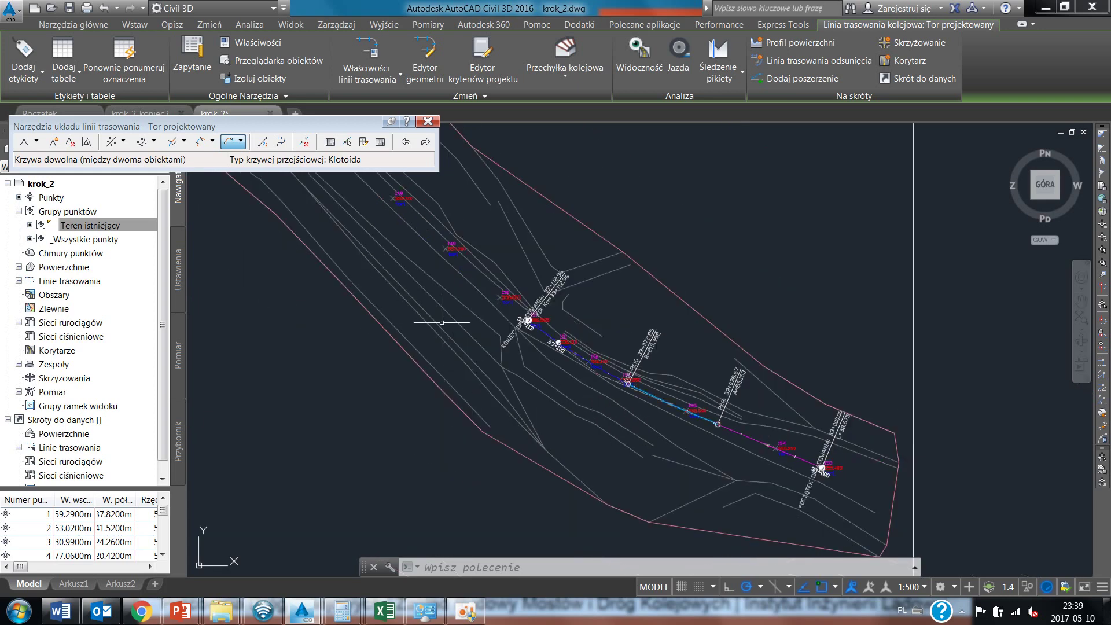
pyautogui.press('Escape')
pyautogui.moveTo(385, 243); pyautogui.dragTo(479, 338, button='middle')
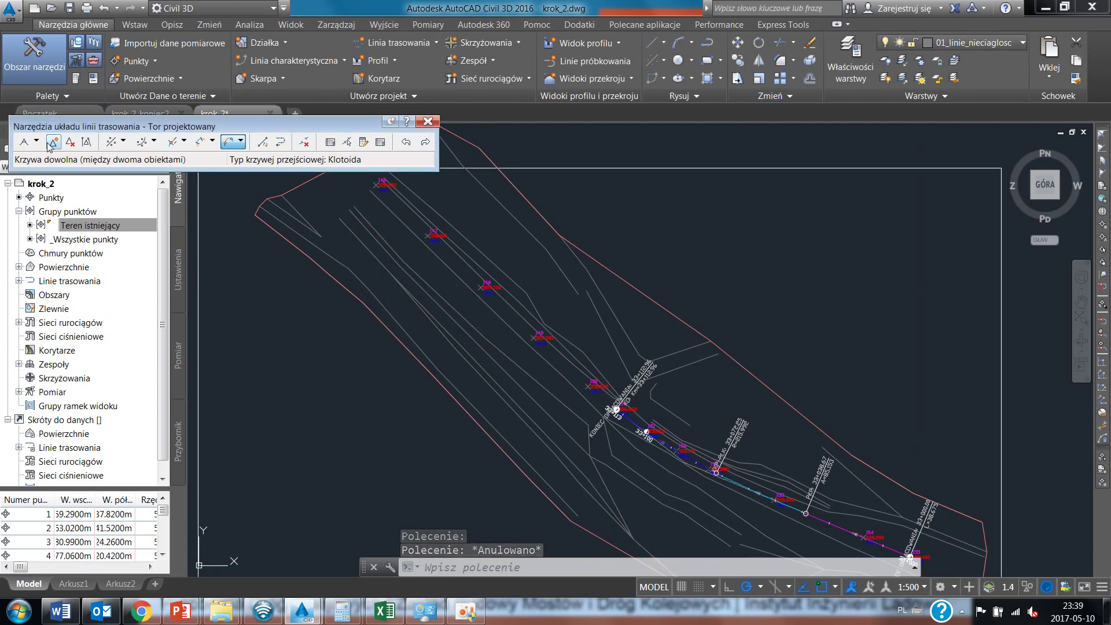
pyautogui.click(125, 142)
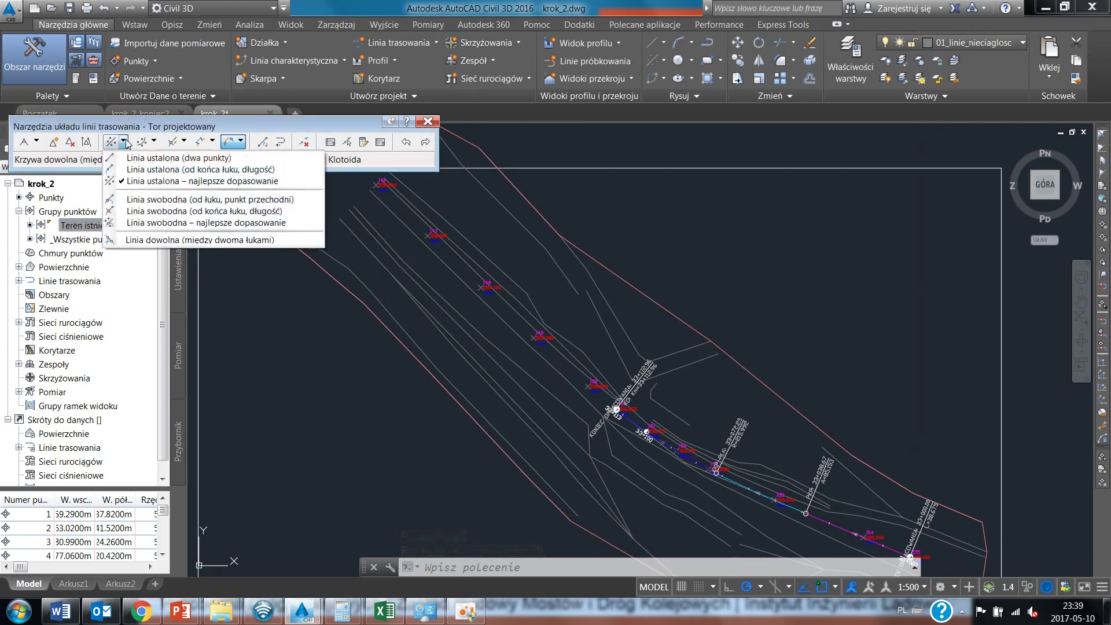
pyautogui.click(154, 142)
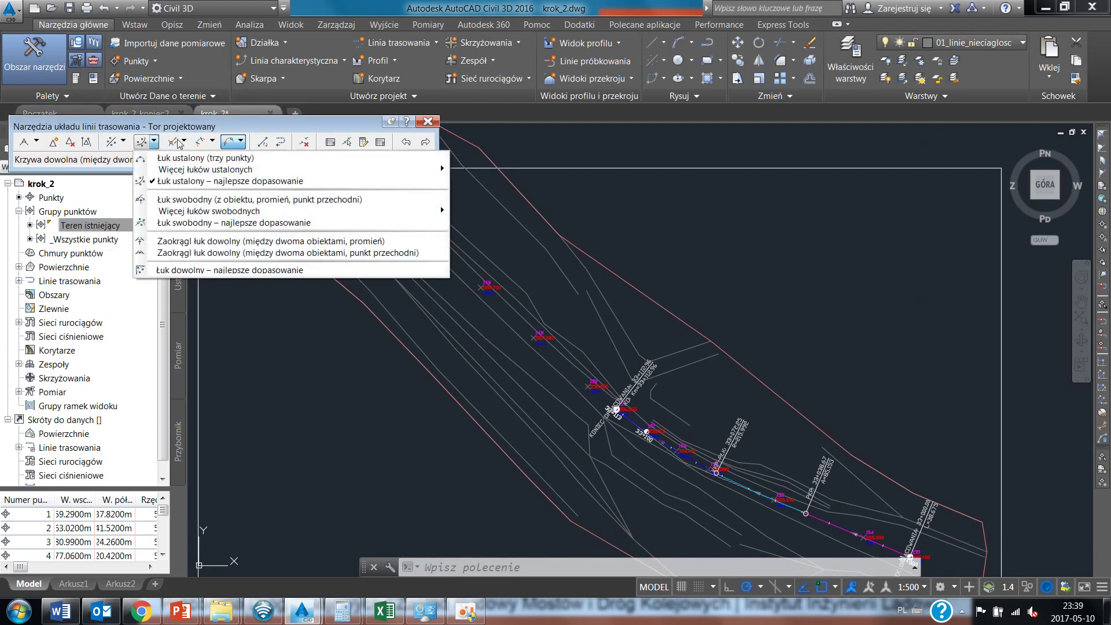
pyautogui.click(184, 142)
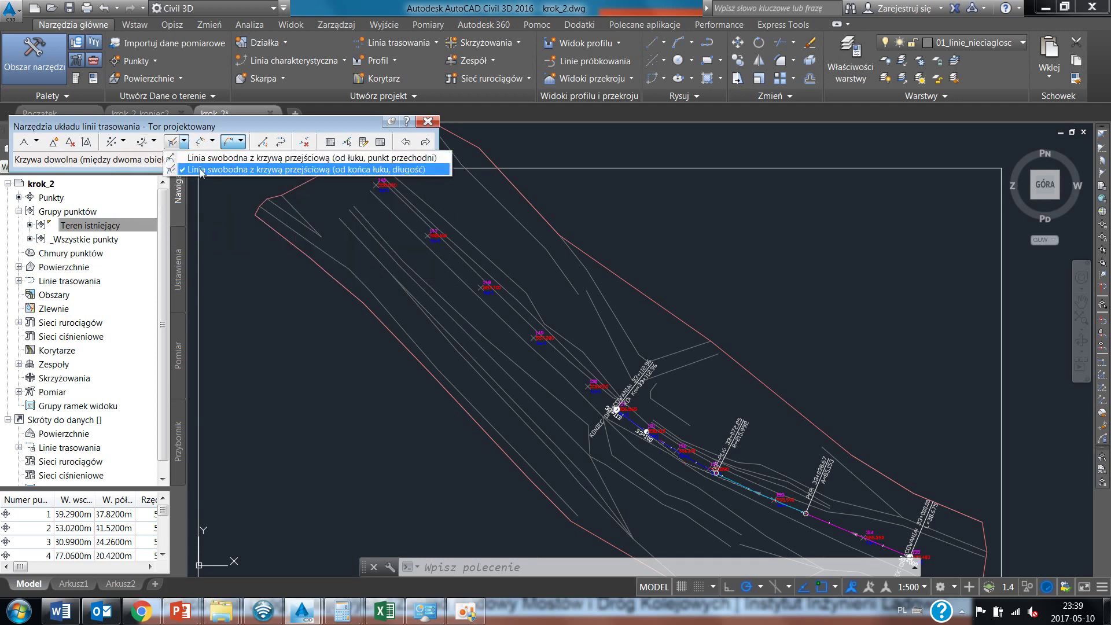
pyautogui.click(202, 158)
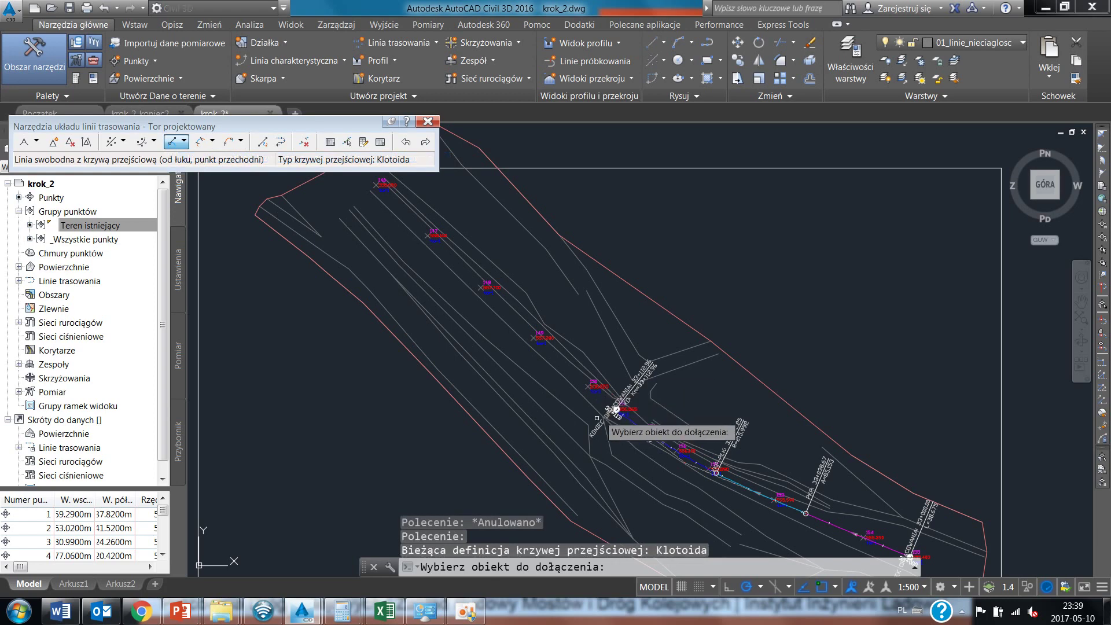
# Step: Attach a free line to the arc with a 20 m clothoid, passing through point 146
pyautogui.scroll(5, 639, 432)
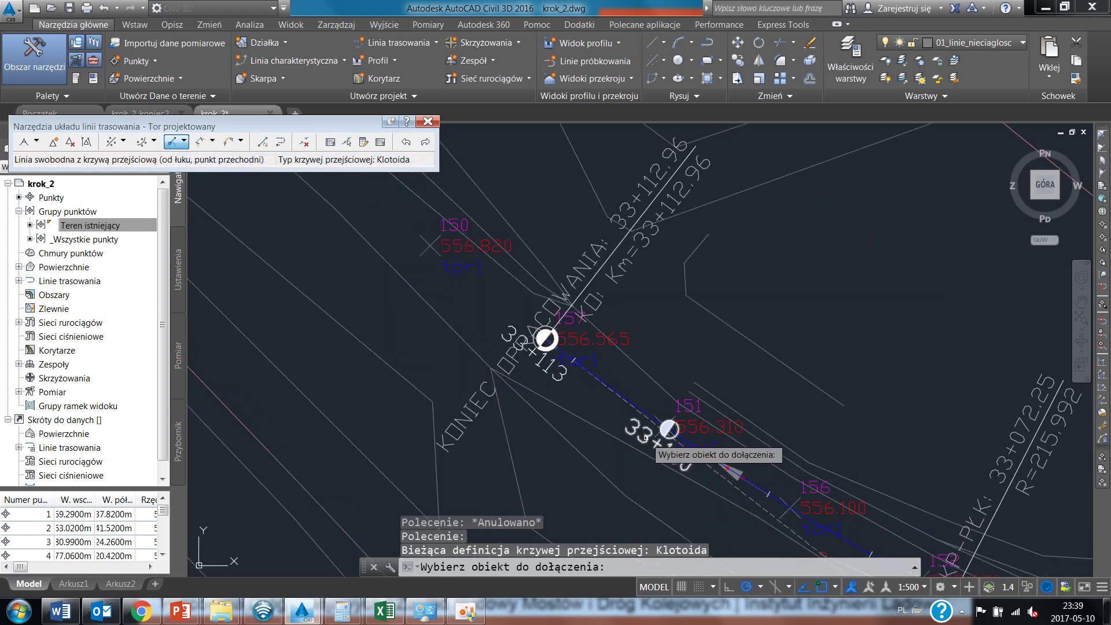
pyautogui.click(739, 476)
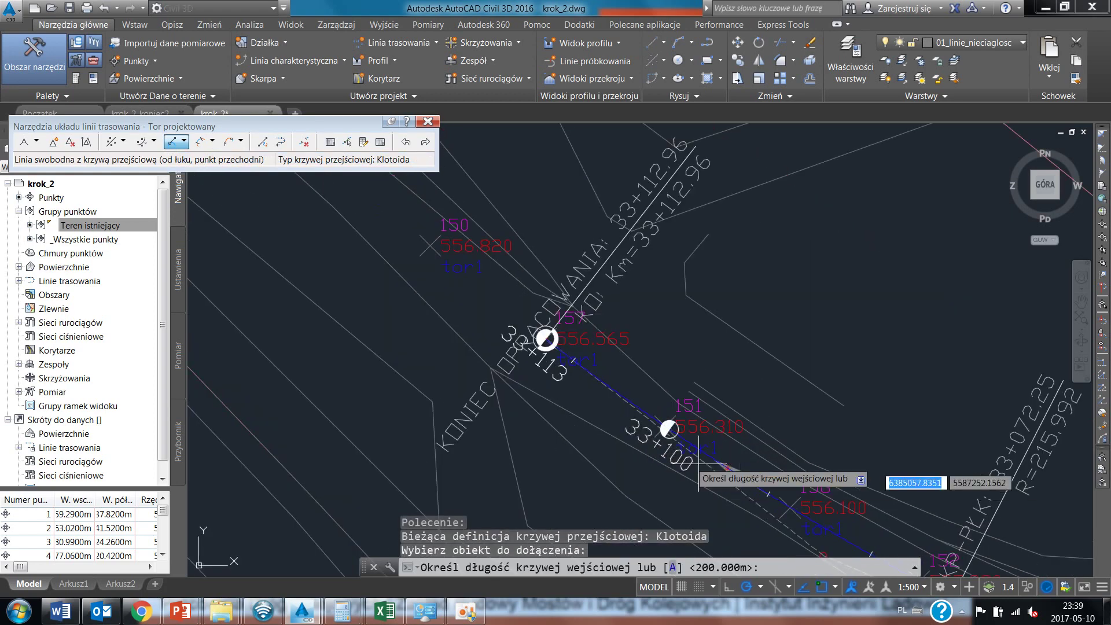
pyautogui.write('20')
pyautogui.press('Return')
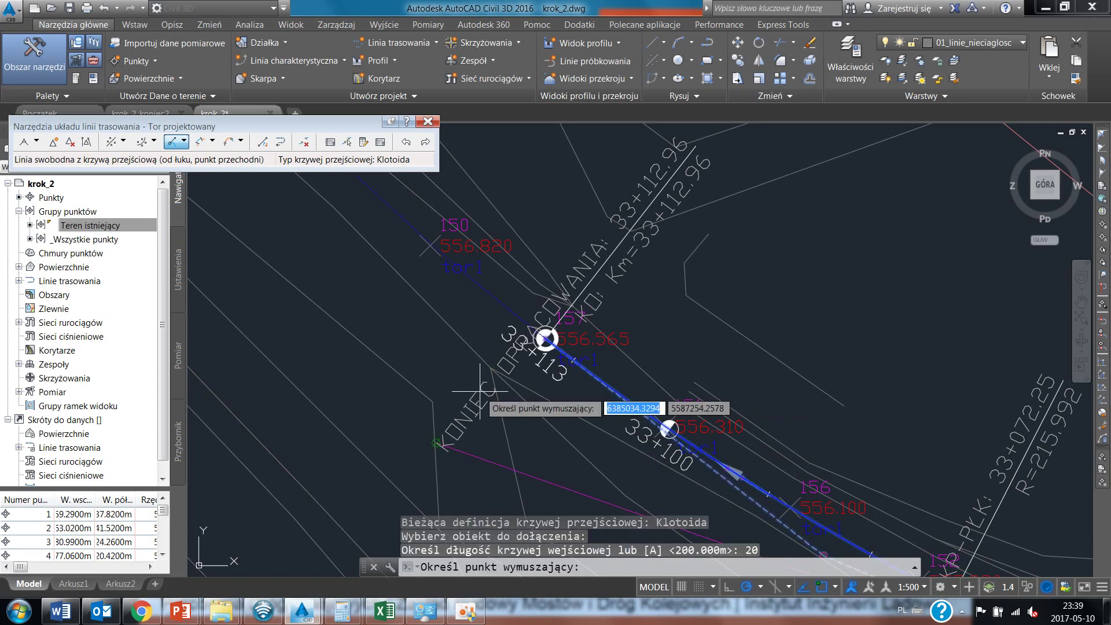
pyautogui.scroll(-6, 681, 439)
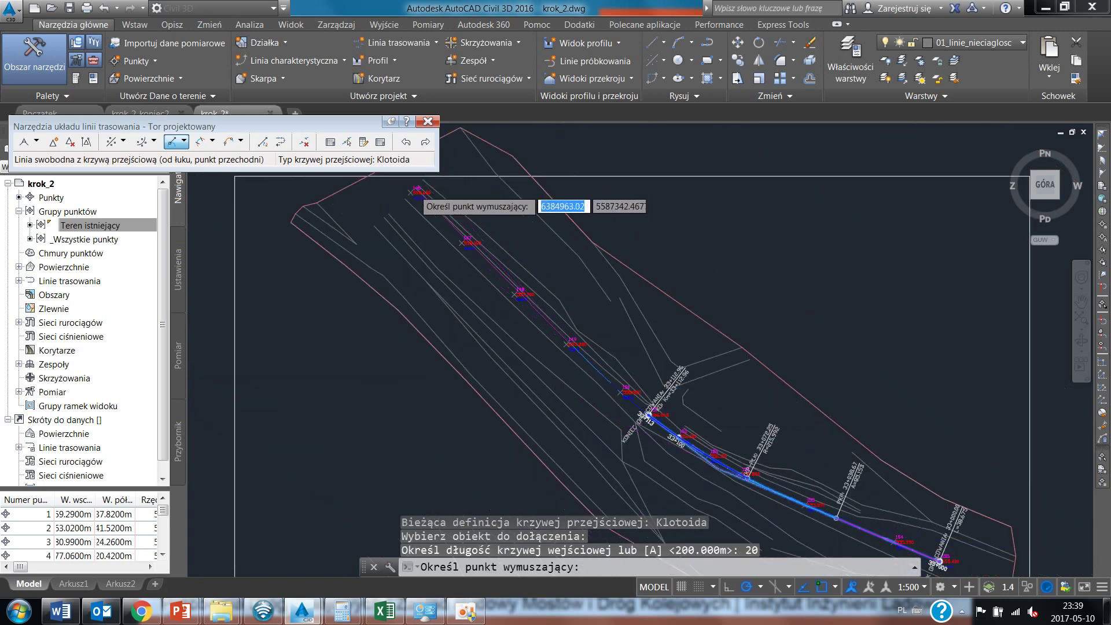
pyautogui.scroll(8, 410, 188)
pyautogui.click(382, 224)
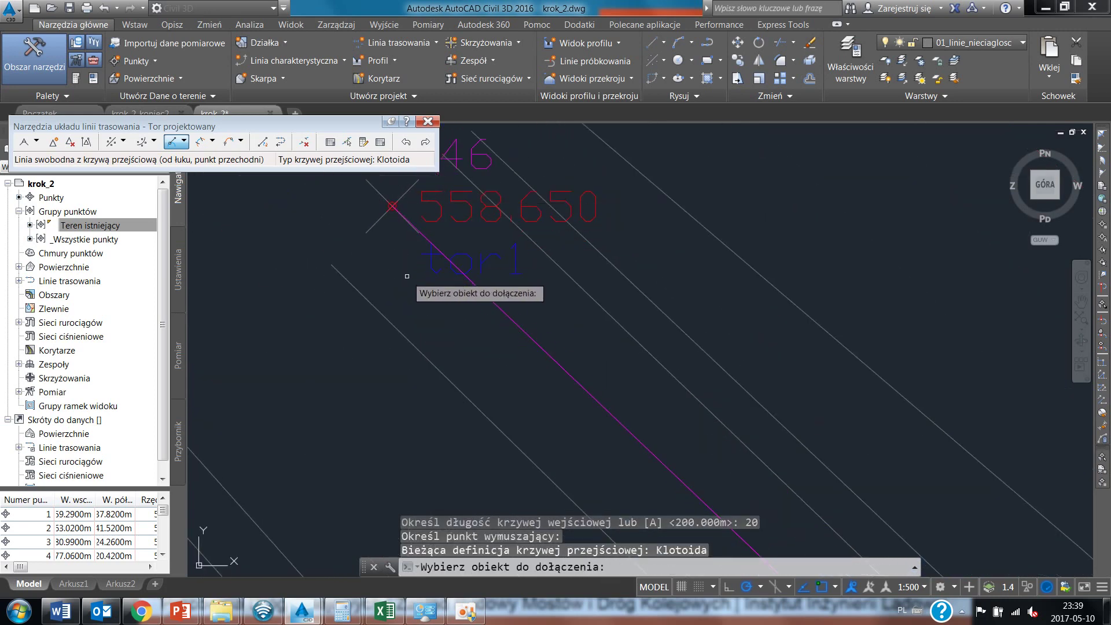
pyautogui.press('Return')
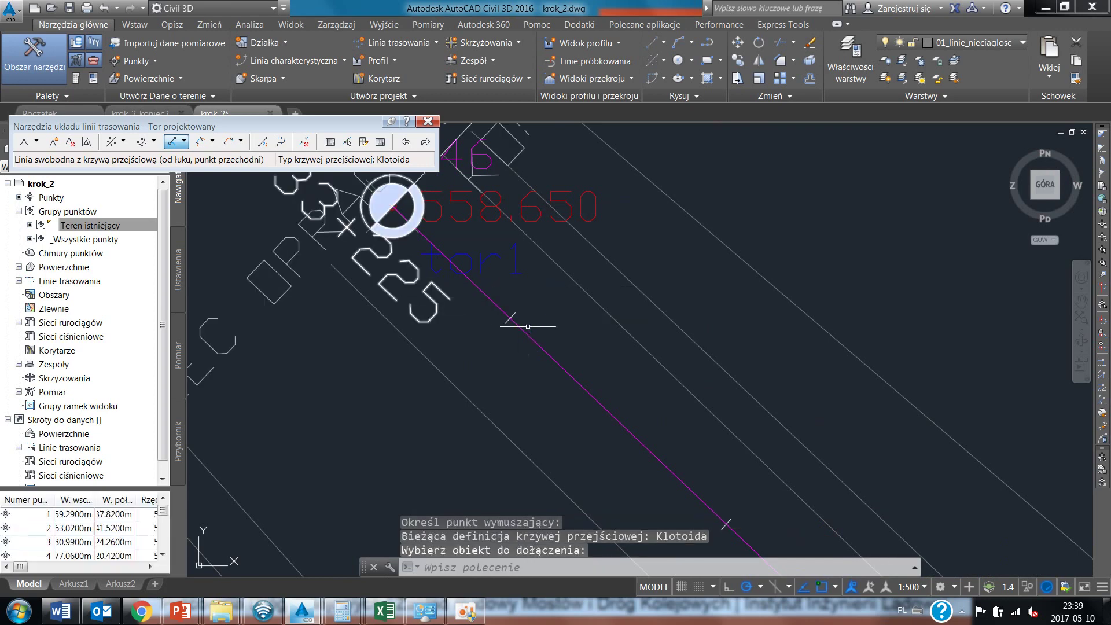
# Step: End the alignment layout command and zoom around to check the new geometry
pyautogui.scroll(-3, 545, 350)
pyautogui.scroll(1, 544, 350)
pyautogui.scroll(1, 541, 365)
pyautogui.scroll(2, 538, 362)
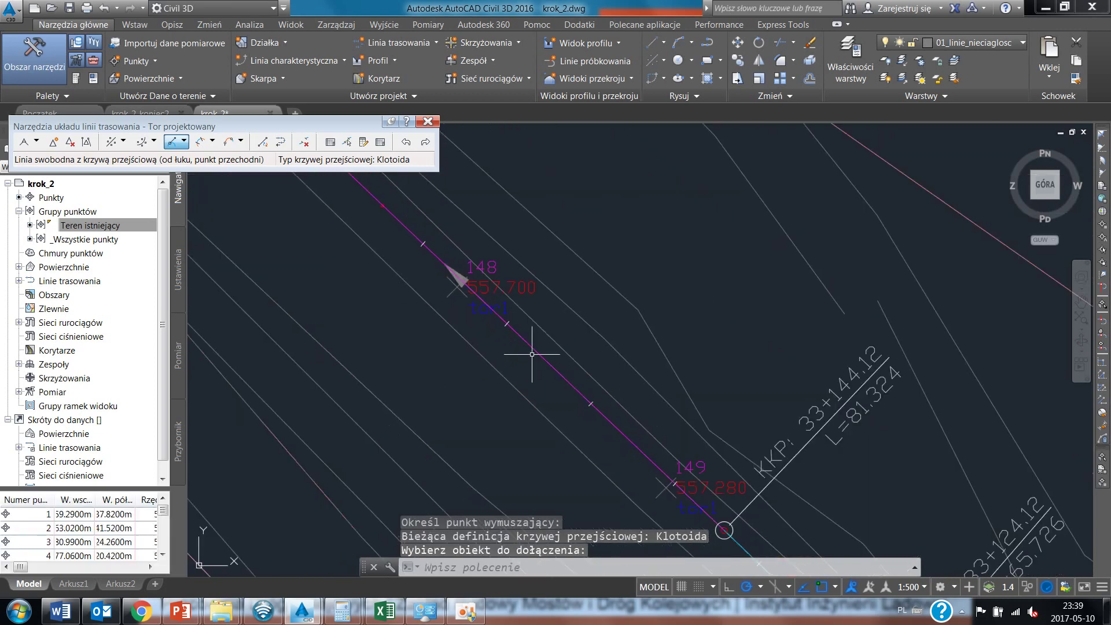
pyautogui.scroll(-3, 575, 362)
pyautogui.press('Return')
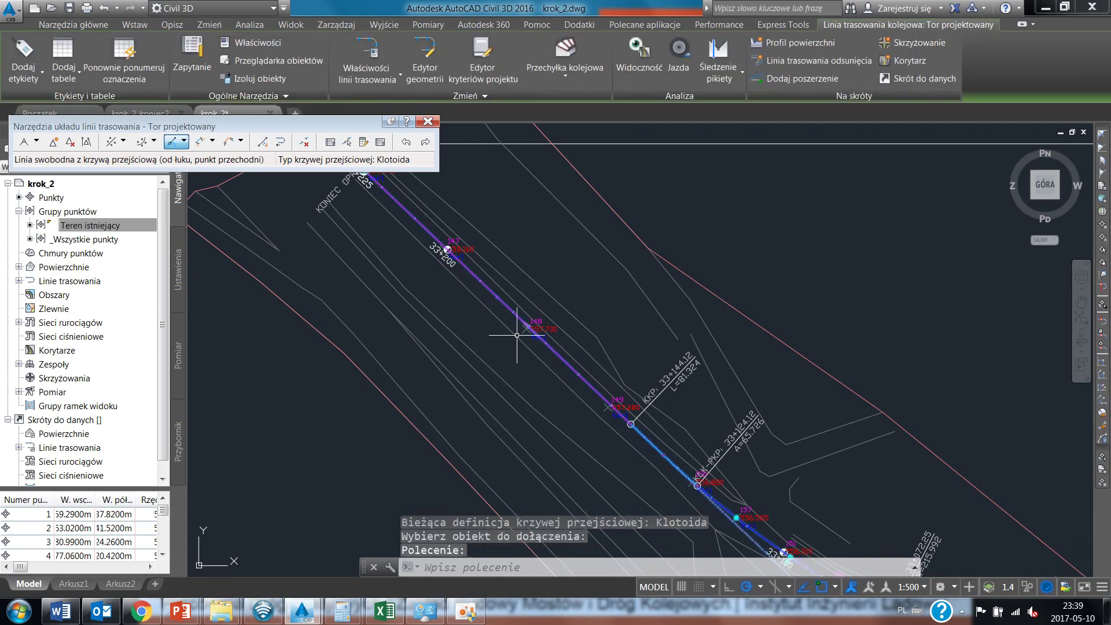
pyautogui.scroll(3, 546, 335)
pyautogui.scroll(4, 547, 335)
pyautogui.scroll(-2, 405, 203)
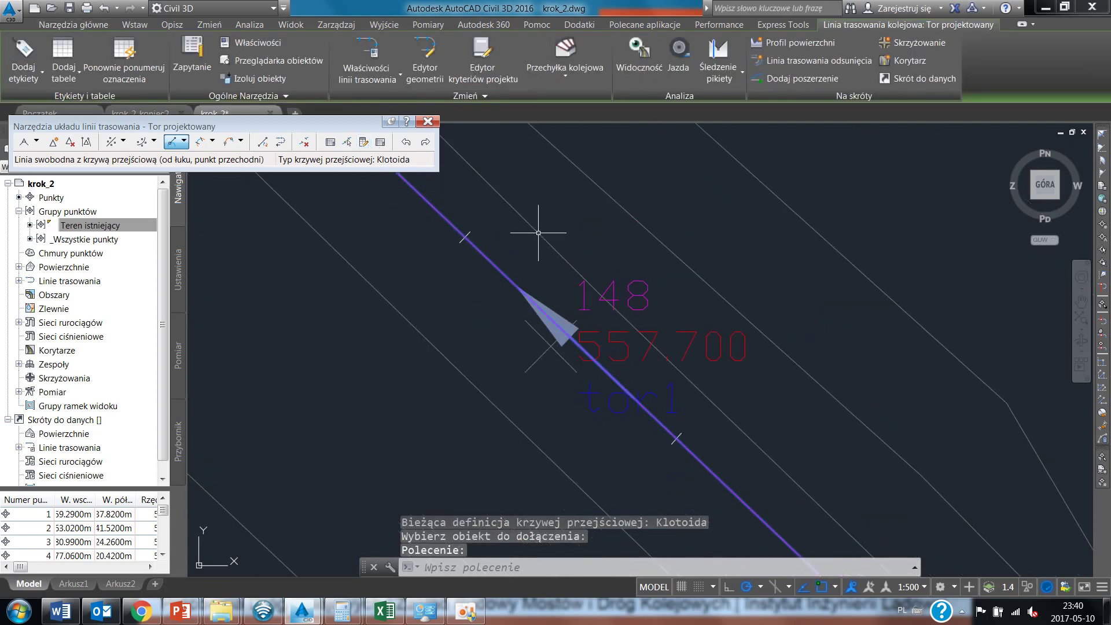
pyautogui.scroll(2, 540, 231)
pyautogui.click(380, 142)
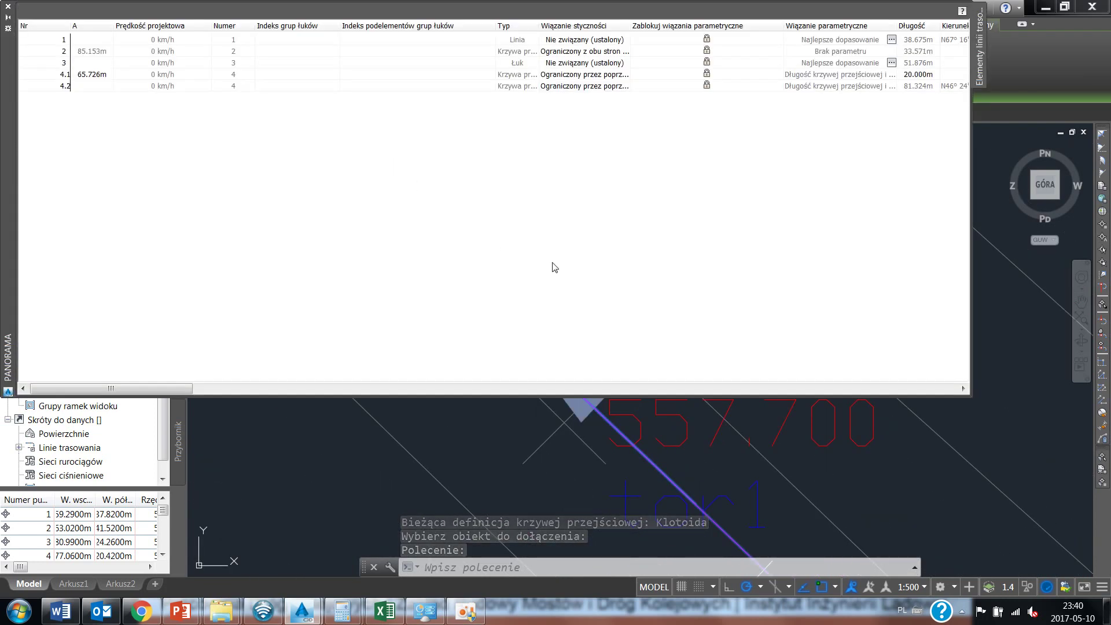
pyautogui.moveTo(590, 399); pyautogui.dragTo(520, 465)
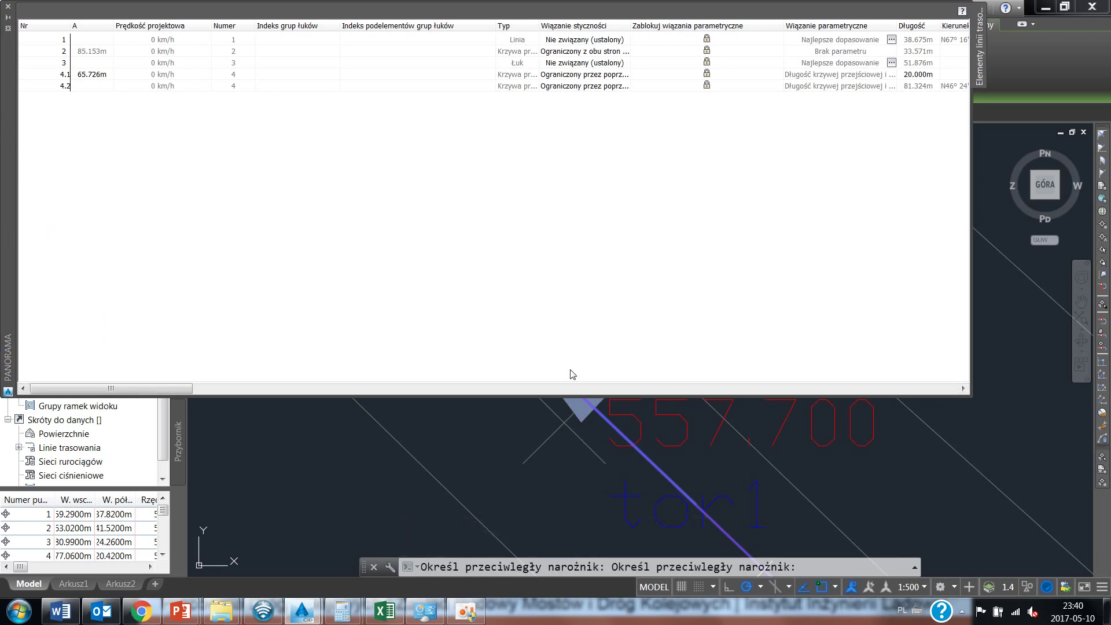
pyautogui.moveTo(566, 396)
pyautogui.mouseDown()
pyautogui.moveTo(541, 253)
pyautogui.moveTo(555, 197)
pyautogui.mouseUp()
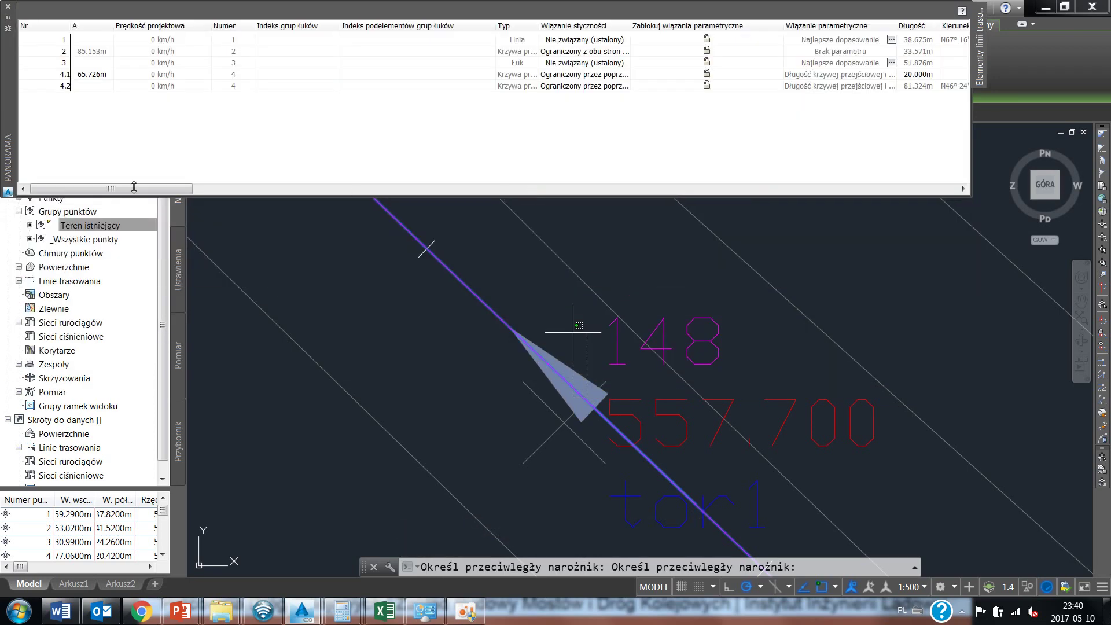
pyautogui.moveTo(85, 190); pyautogui.dragTo(117, 189)
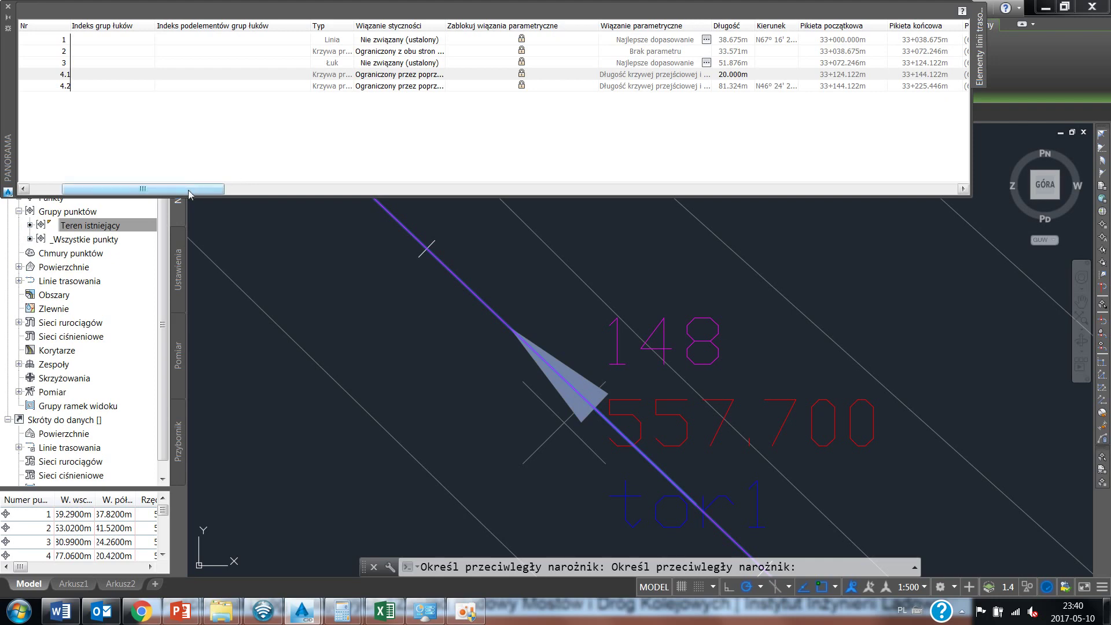
pyautogui.moveTo(217, 189); pyautogui.dragTo(299, 188)
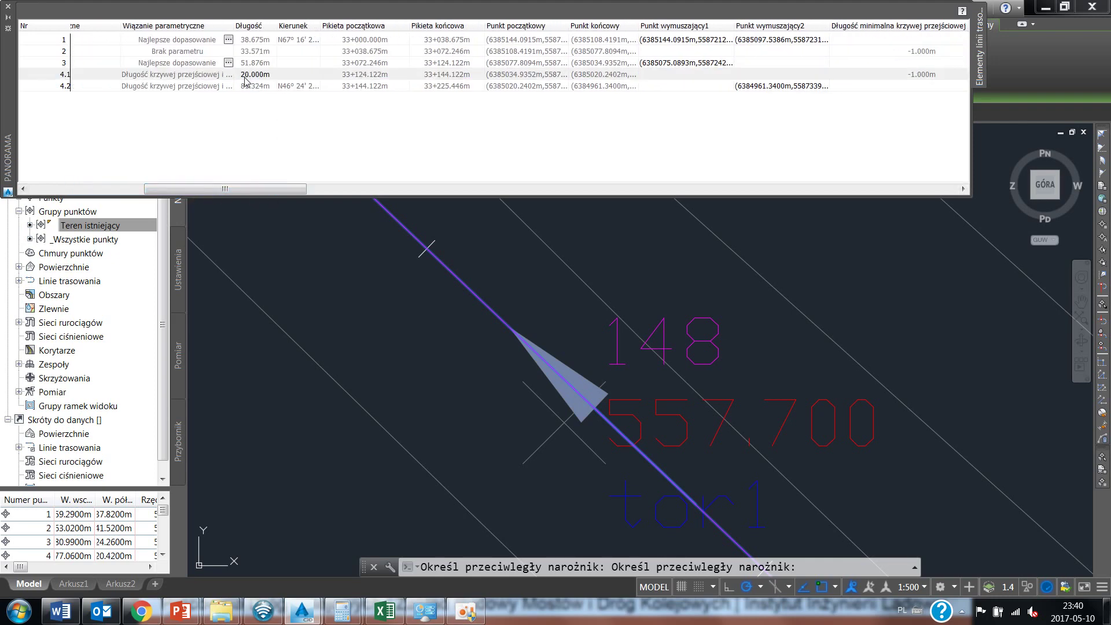
pyautogui.click(8, 6)
pyautogui.scroll(-3, 565, 254)
# Step: Undo the accidental alignment move and reopen the Tor projektowany entities grid
pyautogui.press('Escape')
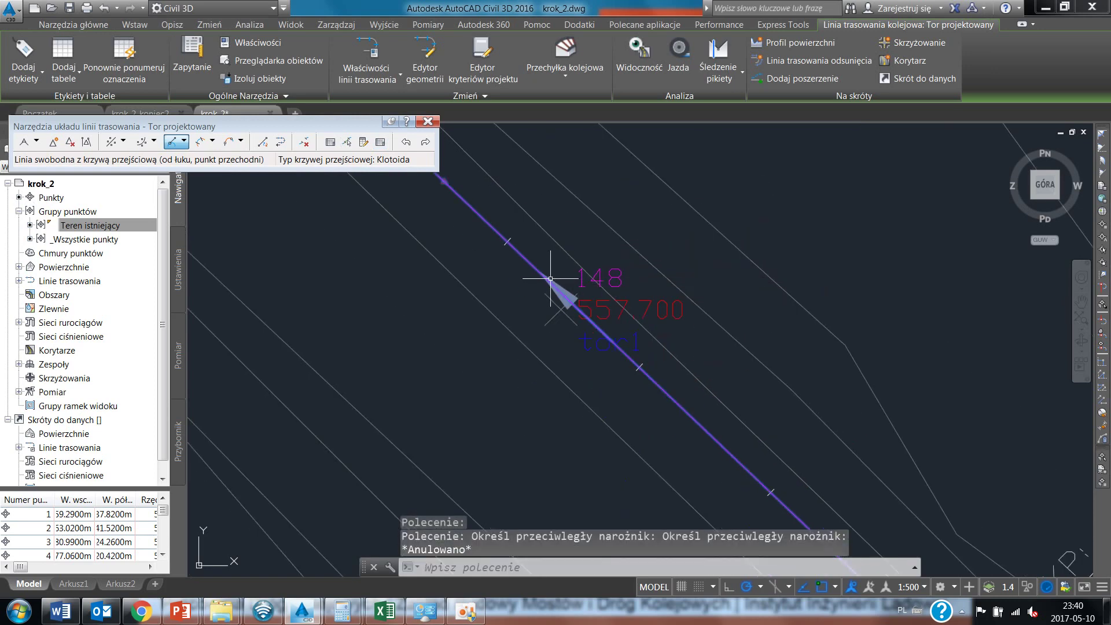
pyautogui.moveTo(550, 278); pyautogui.dragTo(593, 234)
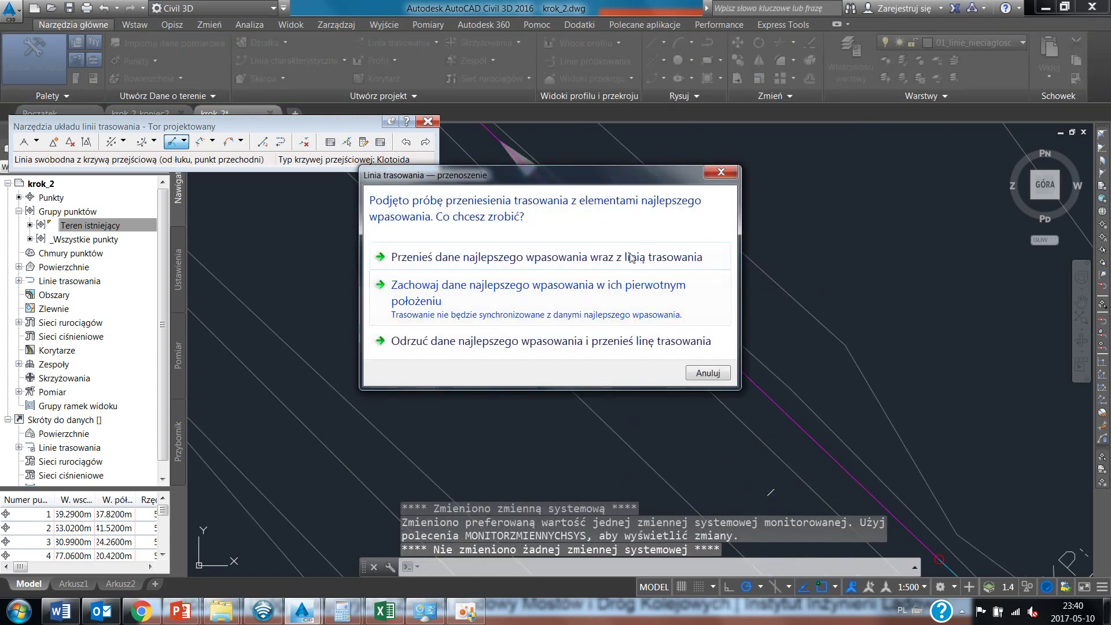
pyautogui.click(698, 372)
pyautogui.hotkey('ctrl', 'z')
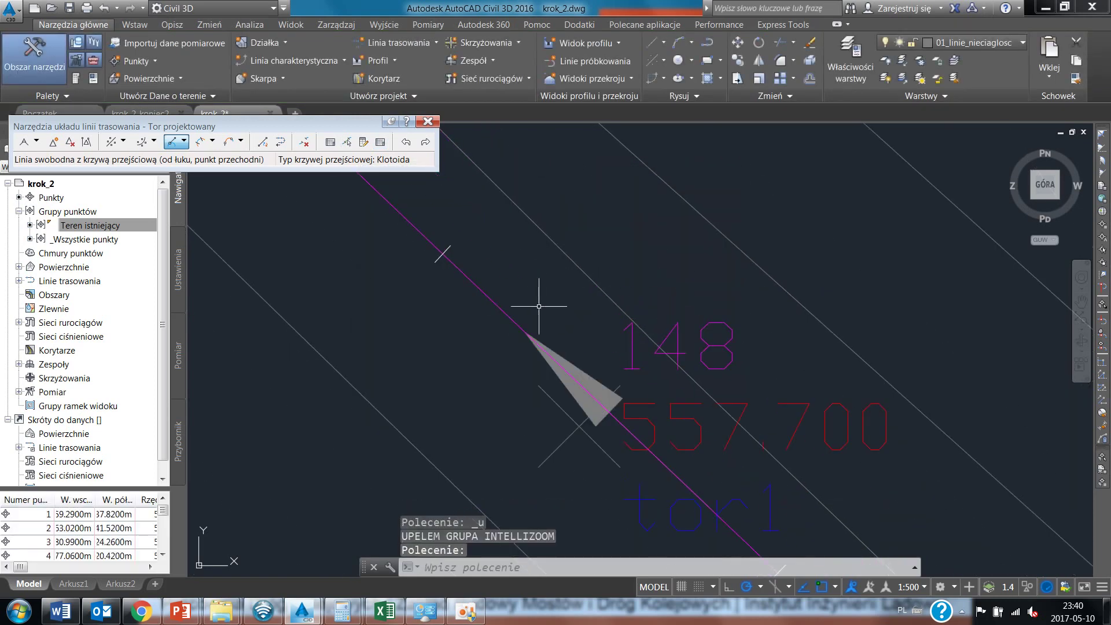
pyautogui.click(508, 316)
pyautogui.click(380, 142)
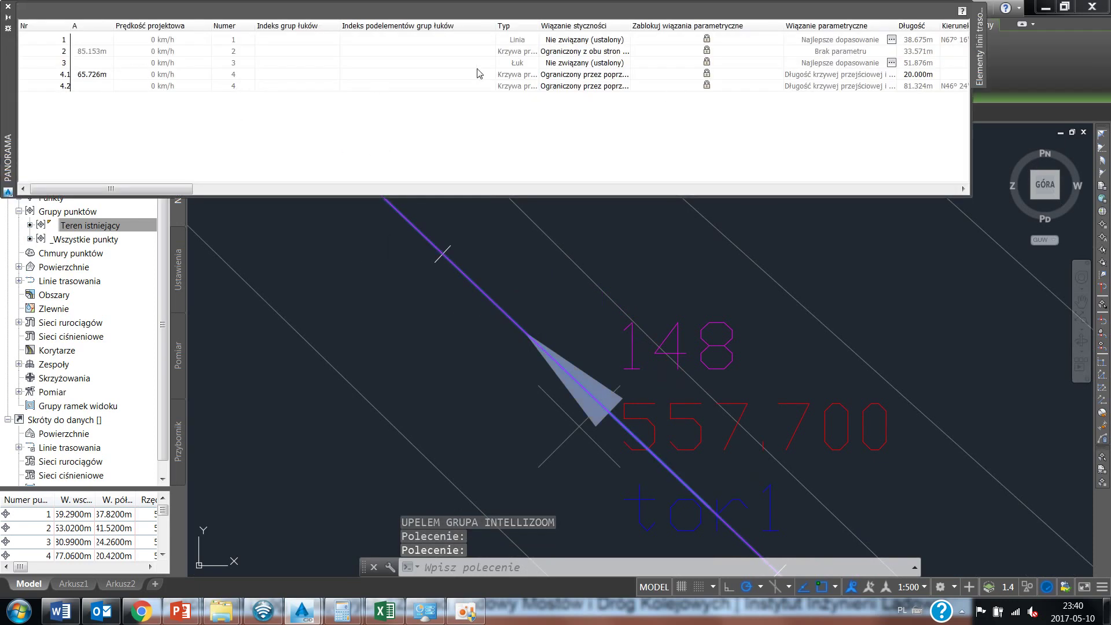
# Step: Lengthen entry clothoid 4.1 to 40 m, then to 60 m, in the entities grid
pyautogui.click(473, 75)
pyautogui.moveTo(120, 190); pyautogui.dragTo(231, 195)
pyautogui.click(267, 76)
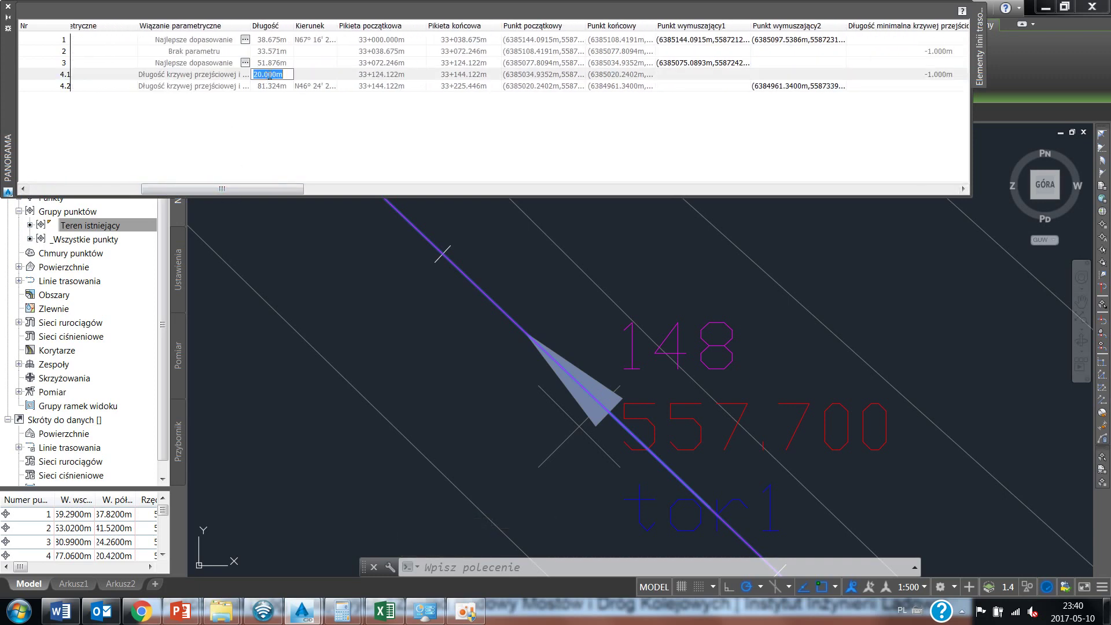
pyautogui.write('40')
pyautogui.press('Return')
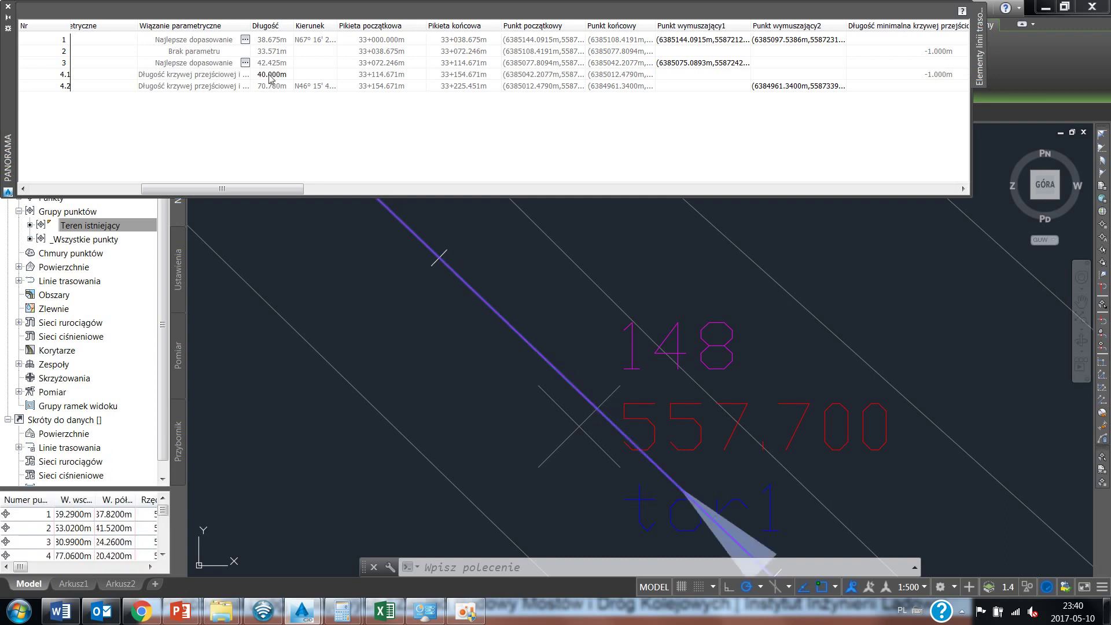
pyautogui.click(284, 76)
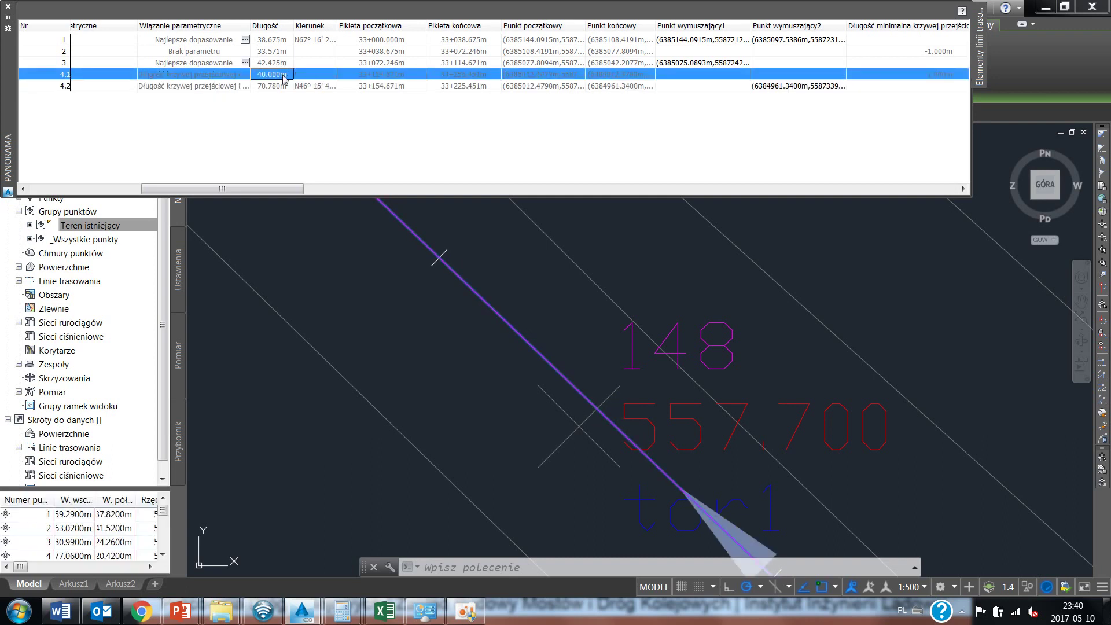
pyautogui.click(285, 75)
pyautogui.write('60')
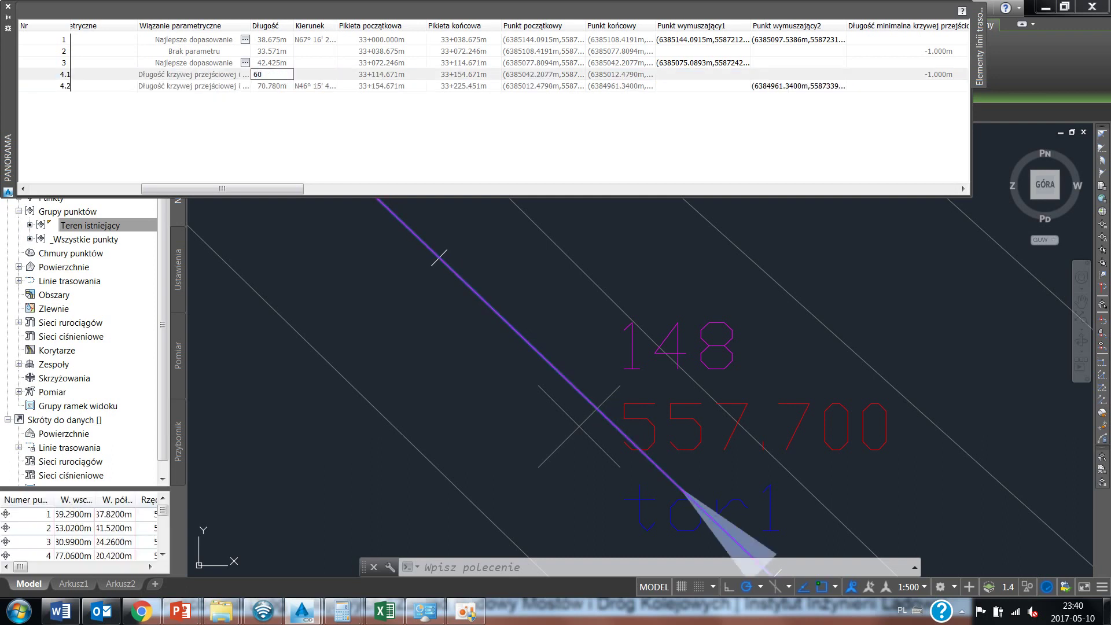
pyautogui.press('Return')
pyautogui.scroll(-4, 507, 297)
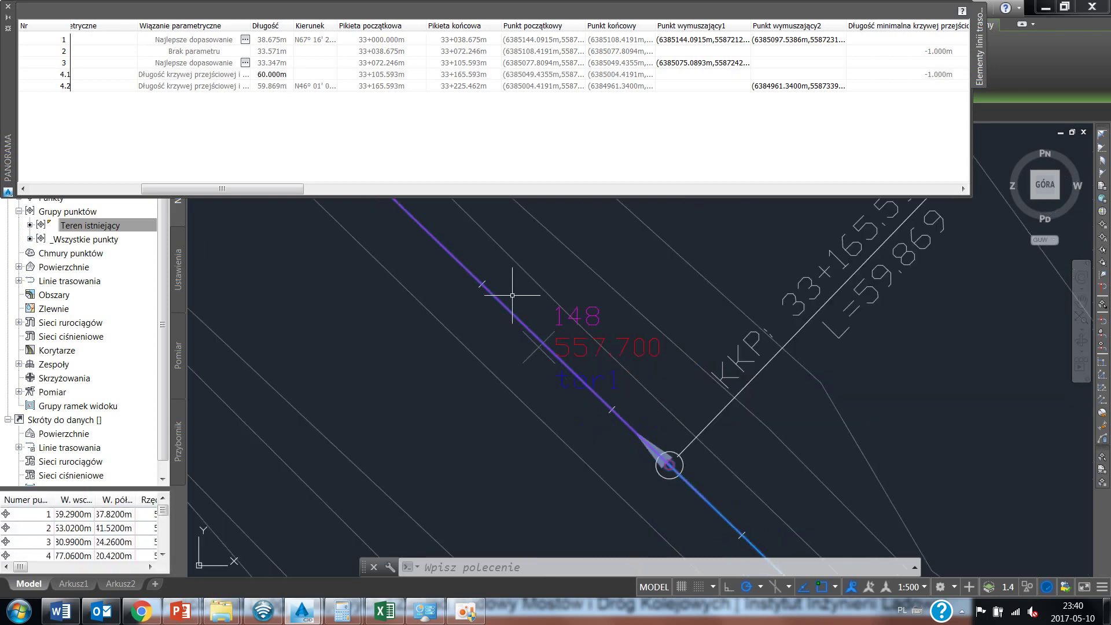
pyautogui.scroll(-6, 515, 308)
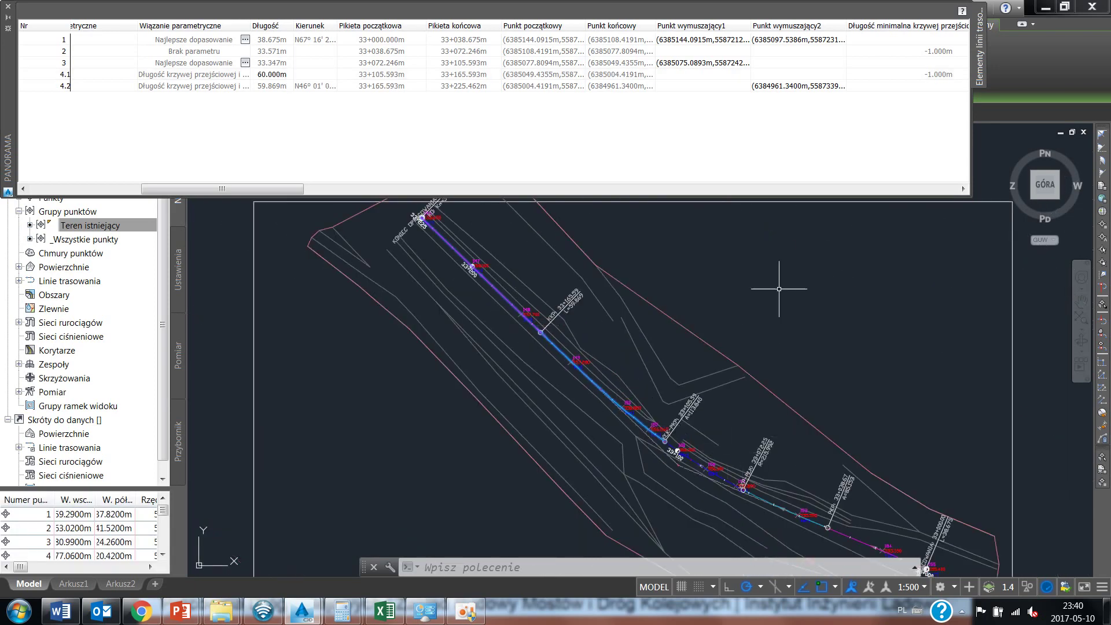
# Step: Close the entities table and select the Tor projektowany alignment
pyautogui.click(8, 6)
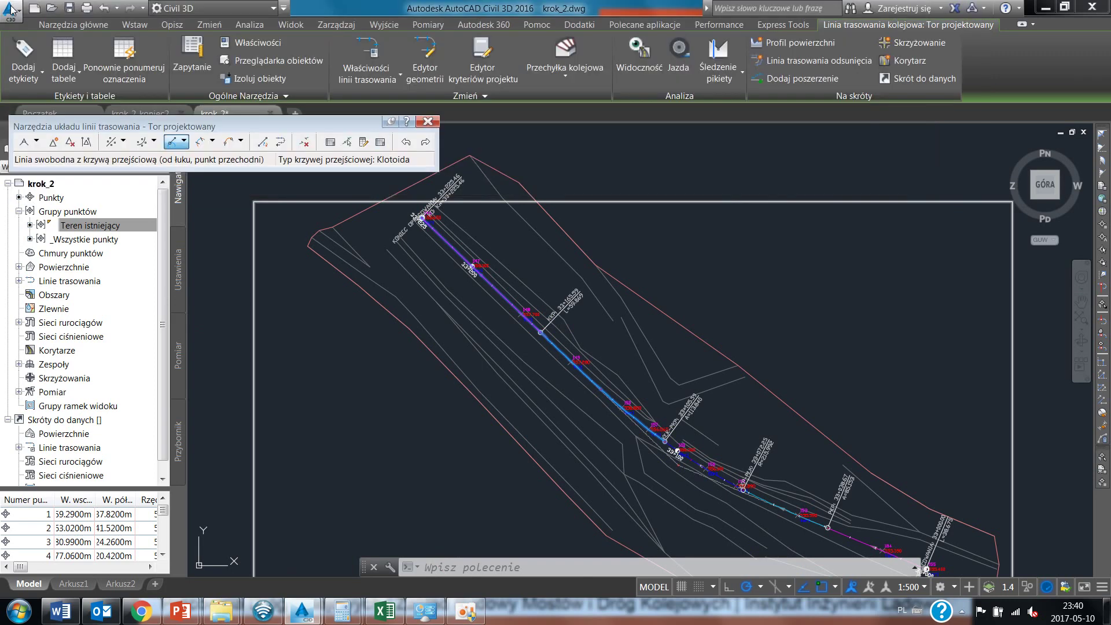
pyautogui.press('Escape')
pyautogui.scroll(3, 612, 400)
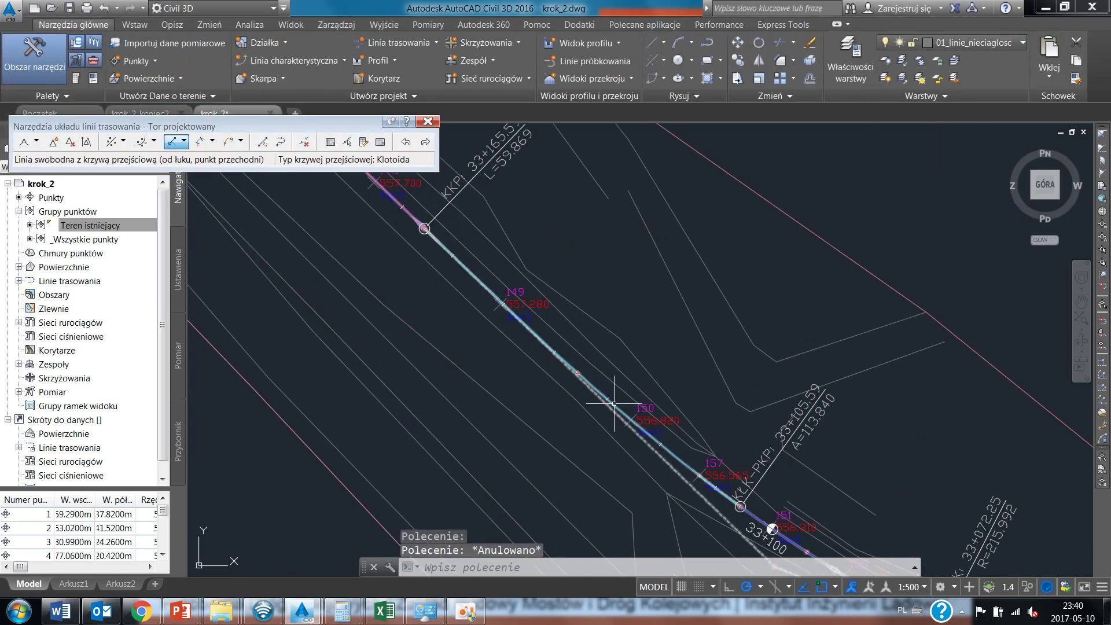
pyautogui.click(613, 401)
pyautogui.scroll(-5, 612, 399)
# Step: Add a 60 km/h design speed from station 33+000.000 in Alignment Properties
pyautogui.rightClick(602, 226)
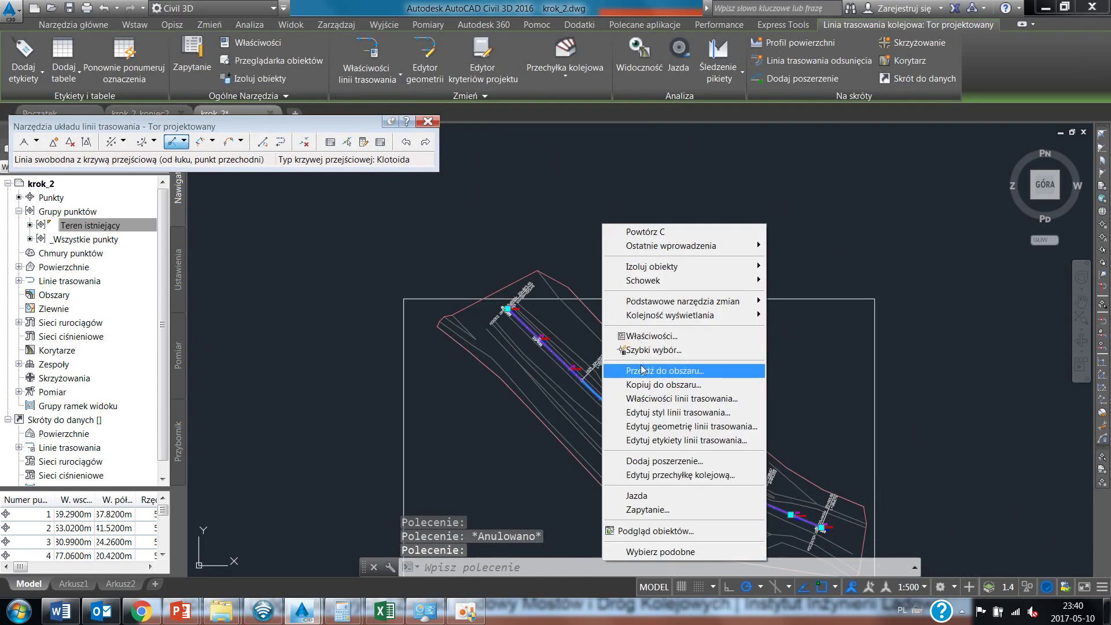
pyautogui.click(643, 398)
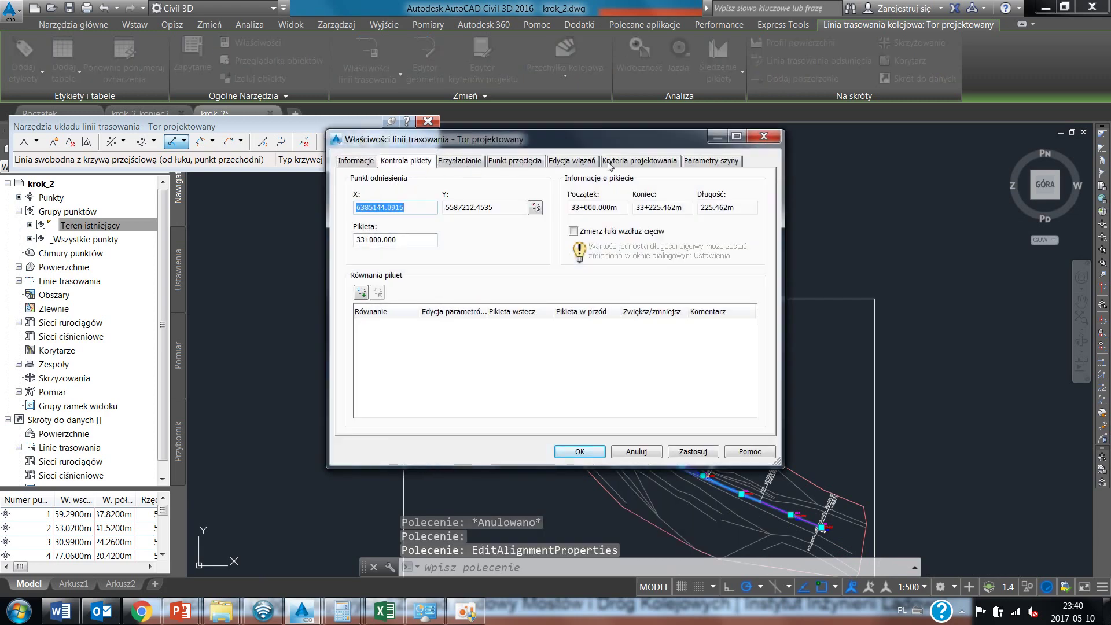
pyautogui.click(638, 160)
pyautogui.click(358, 198)
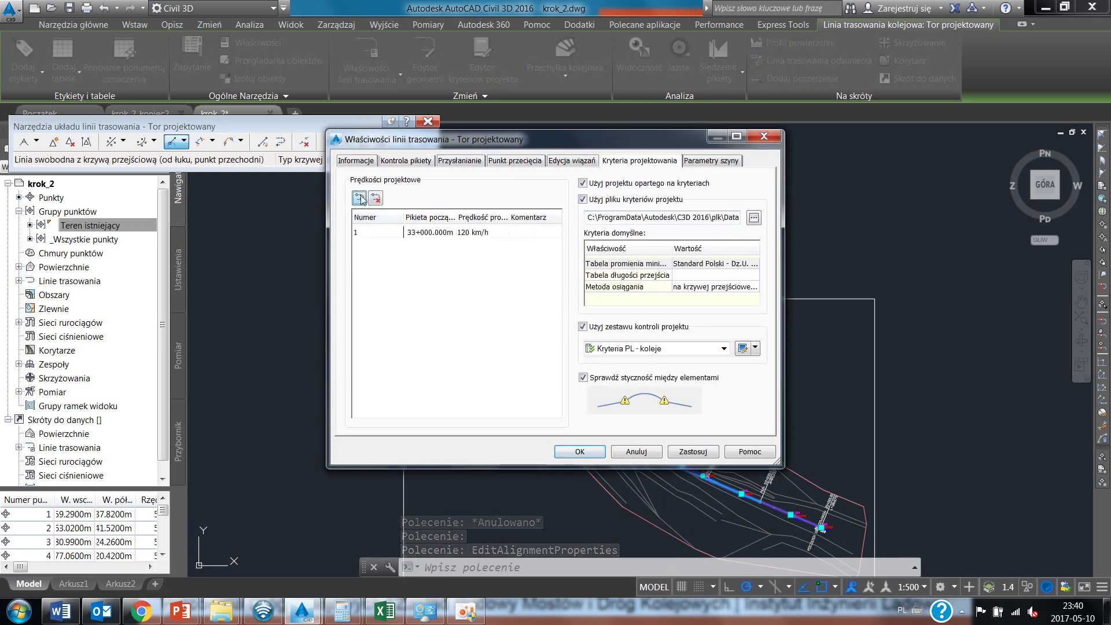
pyautogui.doubleClick(487, 233)
pyautogui.write('6')
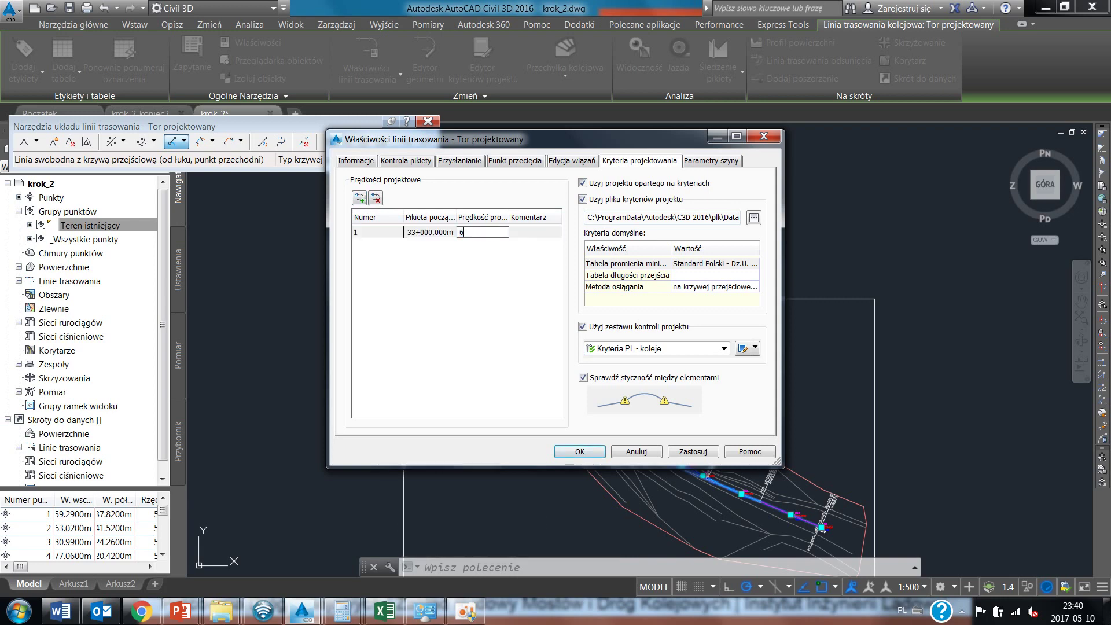
pyautogui.write('0')
pyautogui.press('Return')
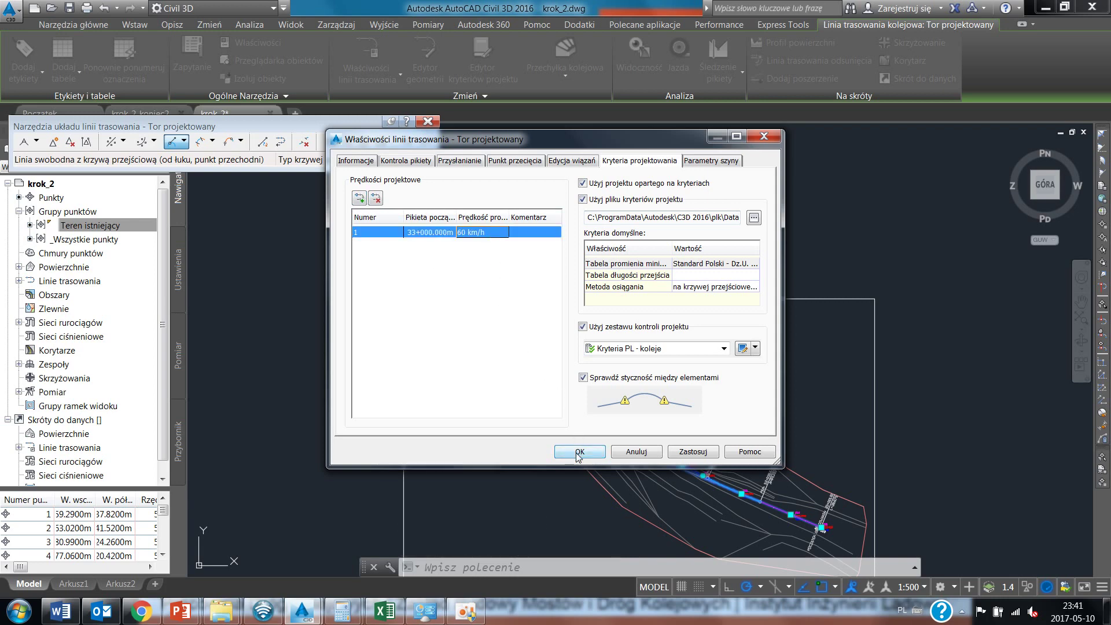
pyautogui.click(578, 453)
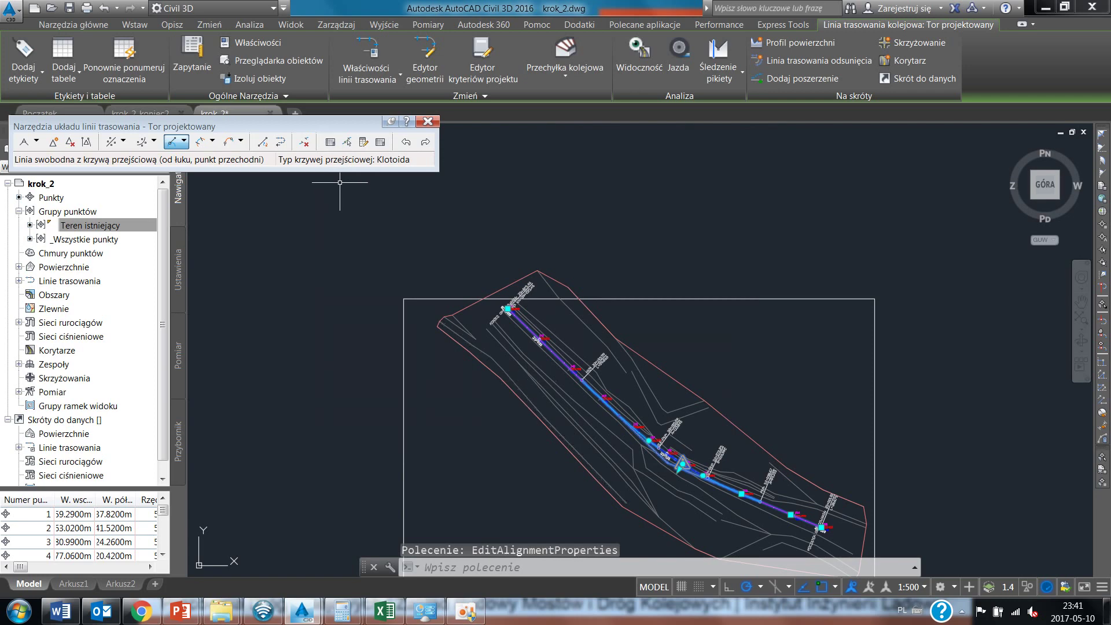
# Step: Calculate rail cant for Łuk.1 with default wizard settings and open the cant table
pyautogui.click(557, 76)
pyautogui.click(578, 107)
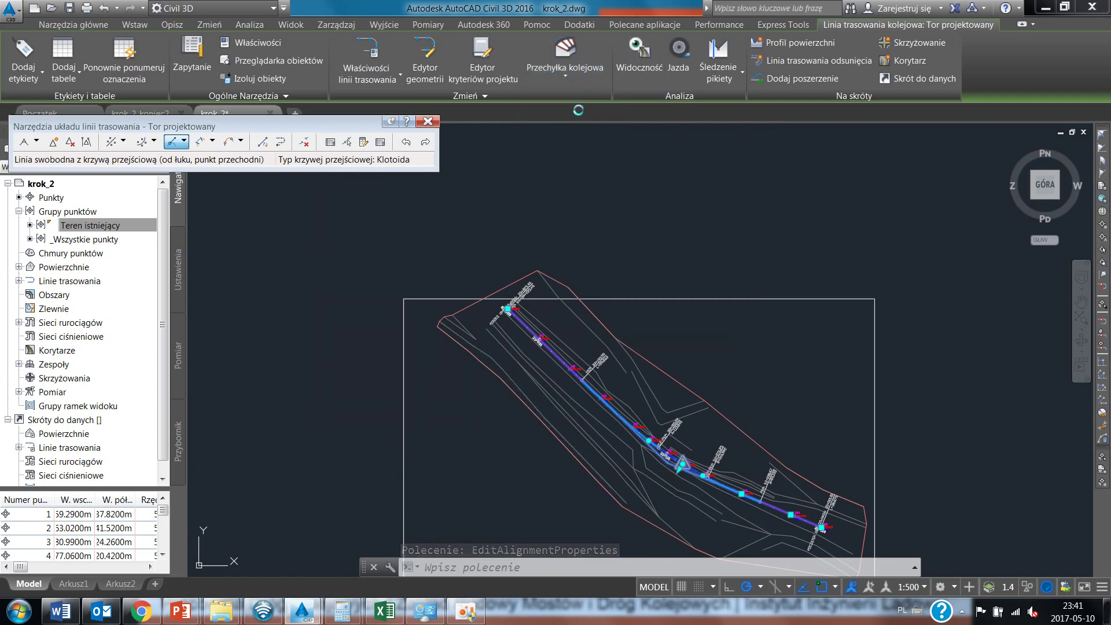
pyautogui.click(512, 265)
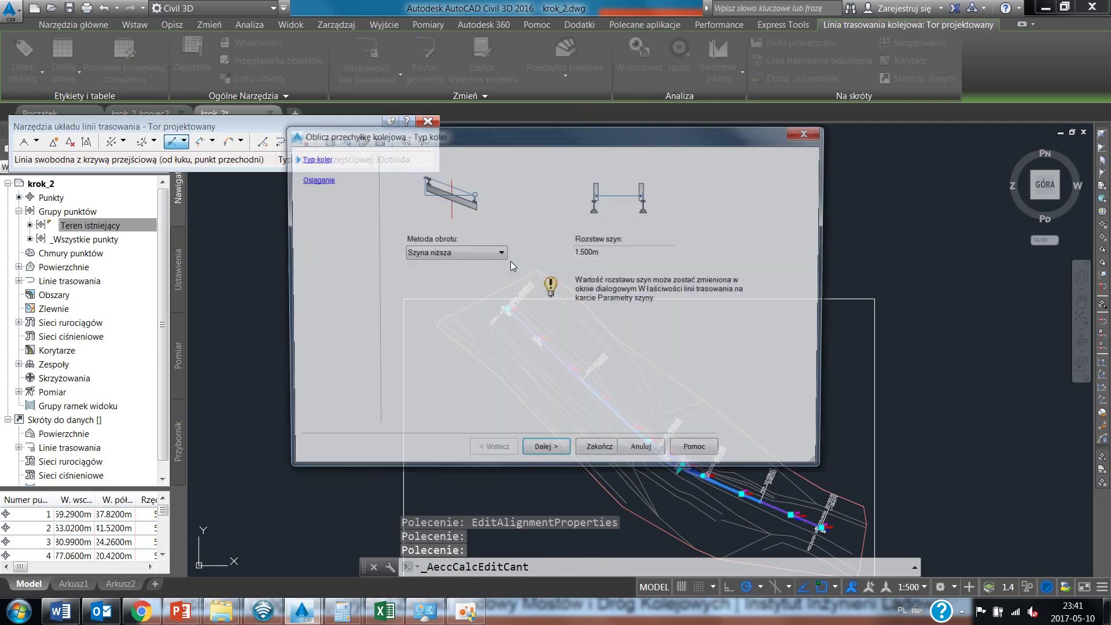
pyautogui.click(546, 452)
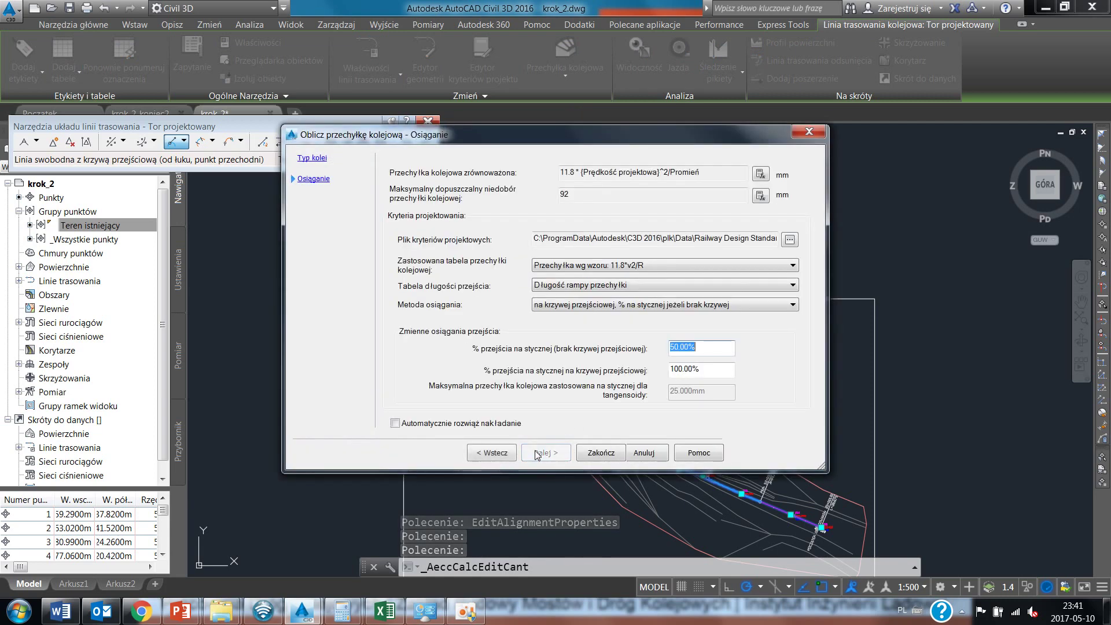
pyautogui.click(608, 455)
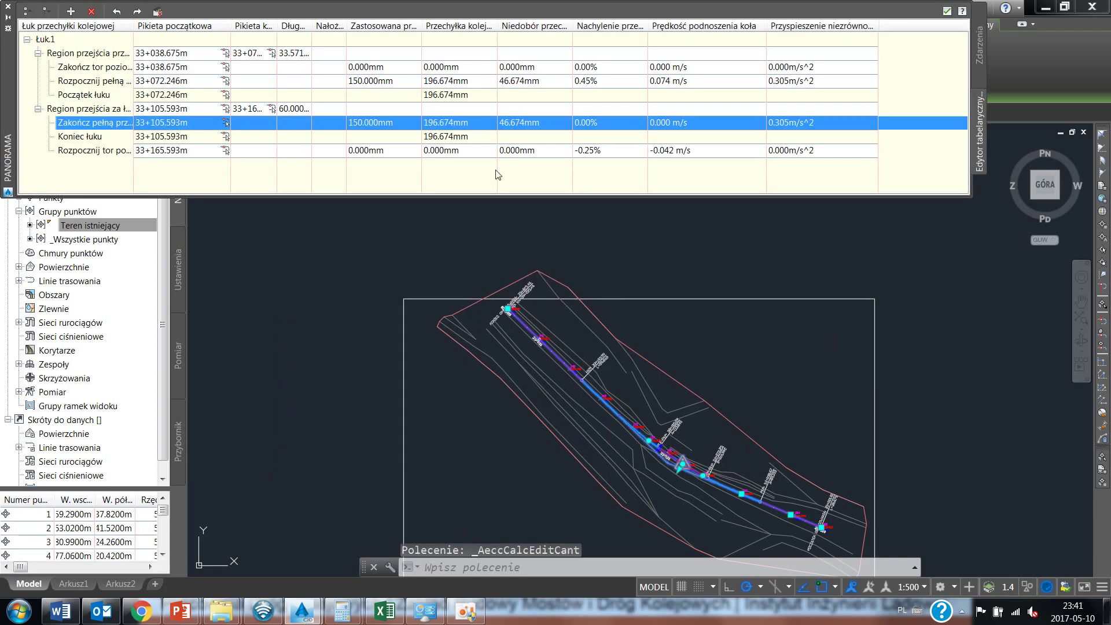
# Step: Set the applied cant at stations 33+072.246 and 33+105.593 to 60 mm
pyautogui.doubleClick(603, 82)
pyautogui.doubleClick(603, 152)
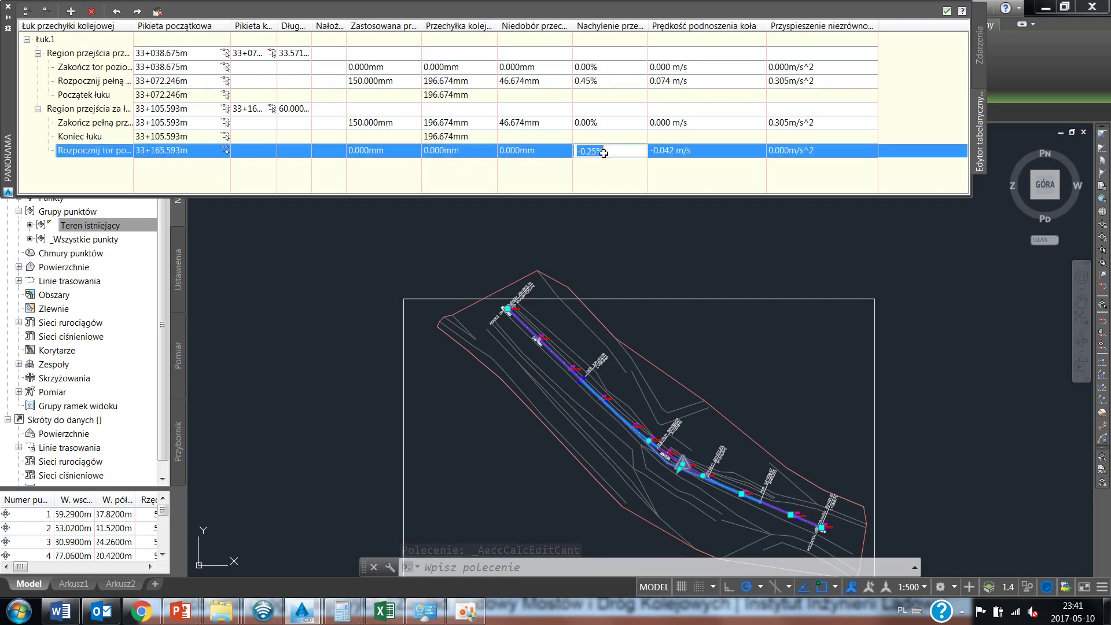
pyautogui.doubleClick(605, 84)
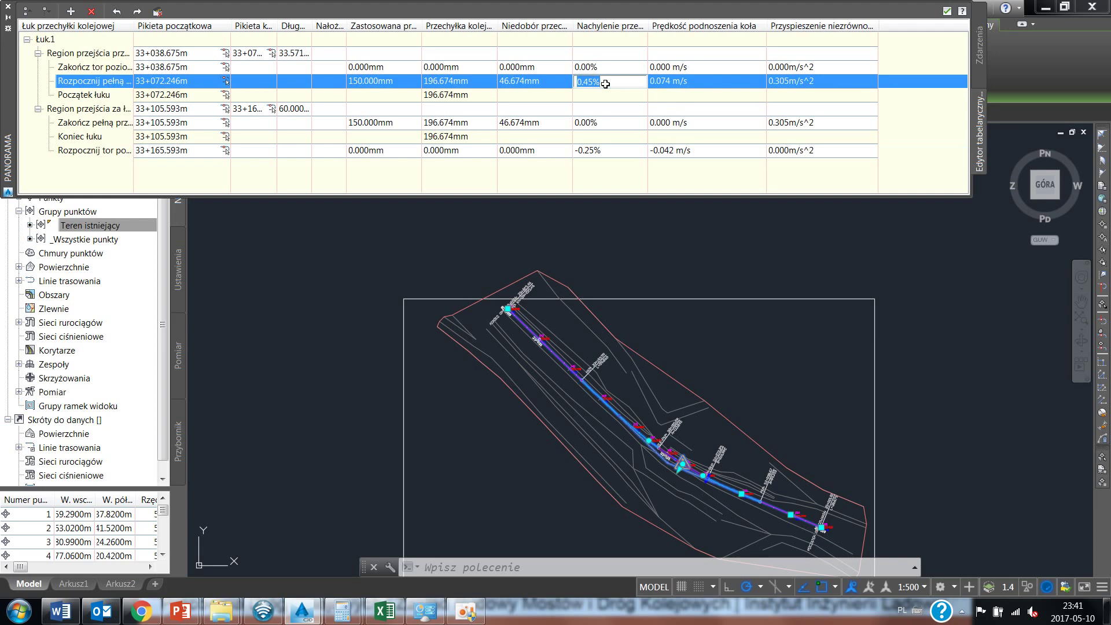
pyautogui.doubleClick(383, 84)
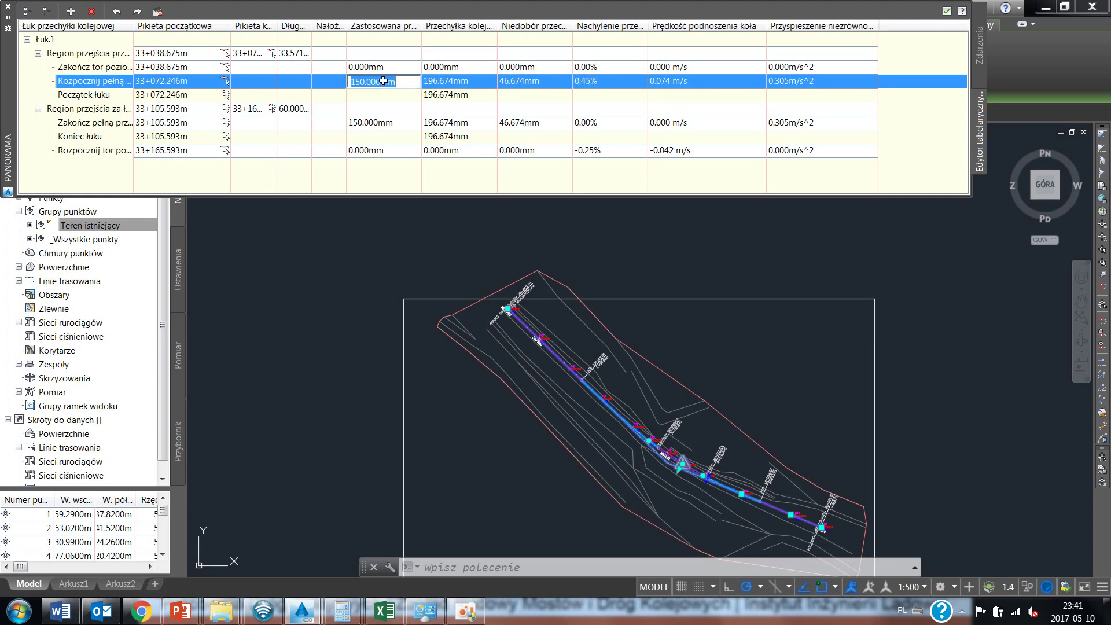
pyautogui.write('60')
pyautogui.press('Return')
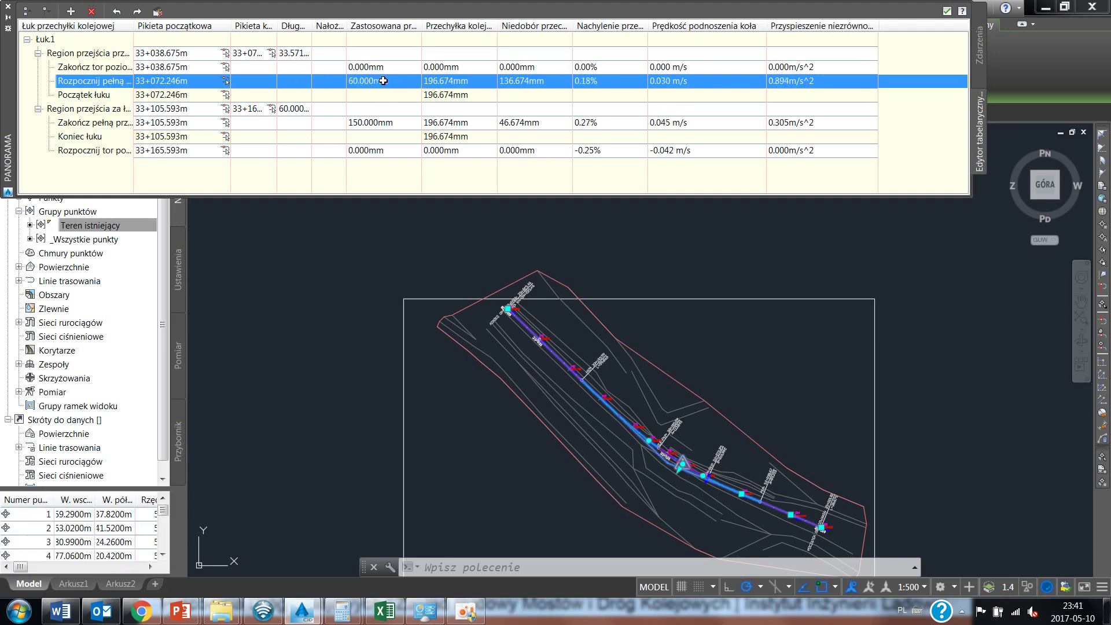
pyautogui.click(393, 118)
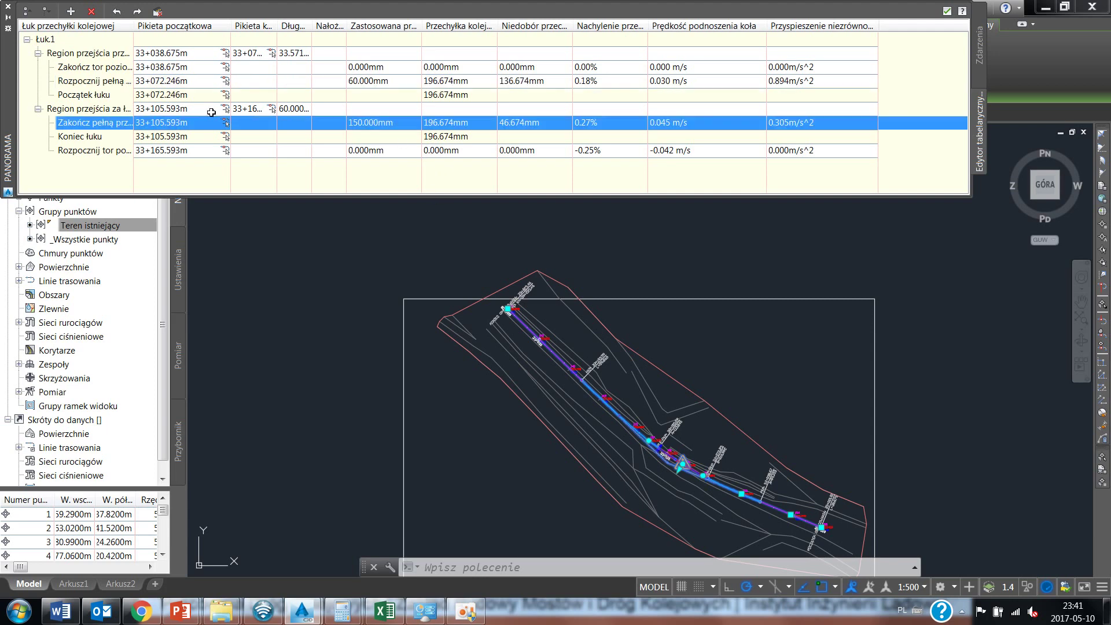
pyautogui.doubleClick(371, 124)
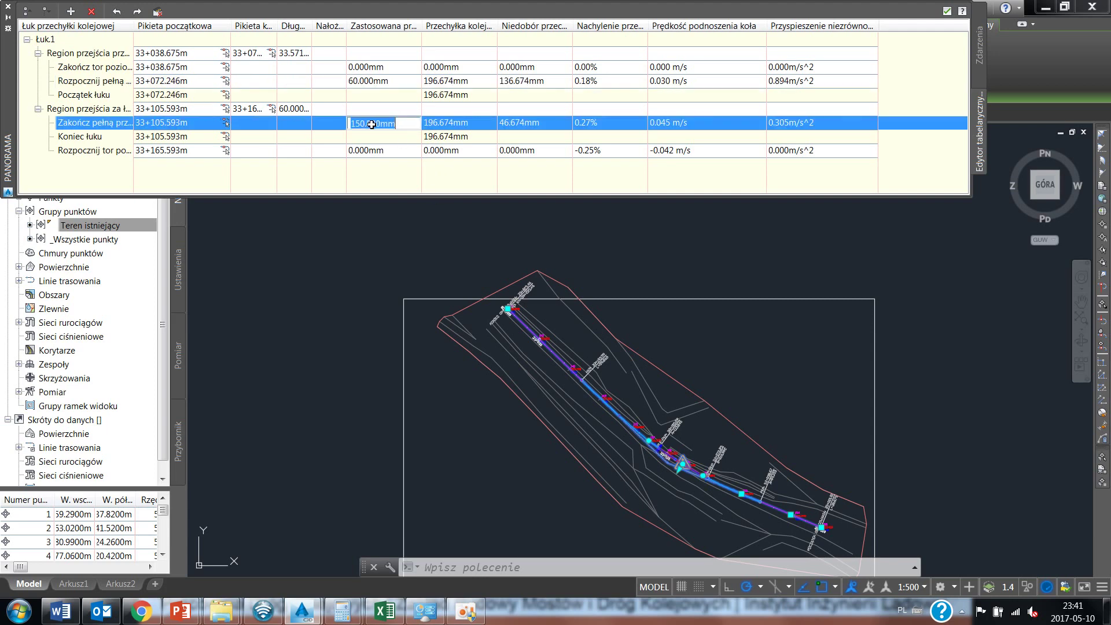
pyautogui.write('60')
pyautogui.press('Return')
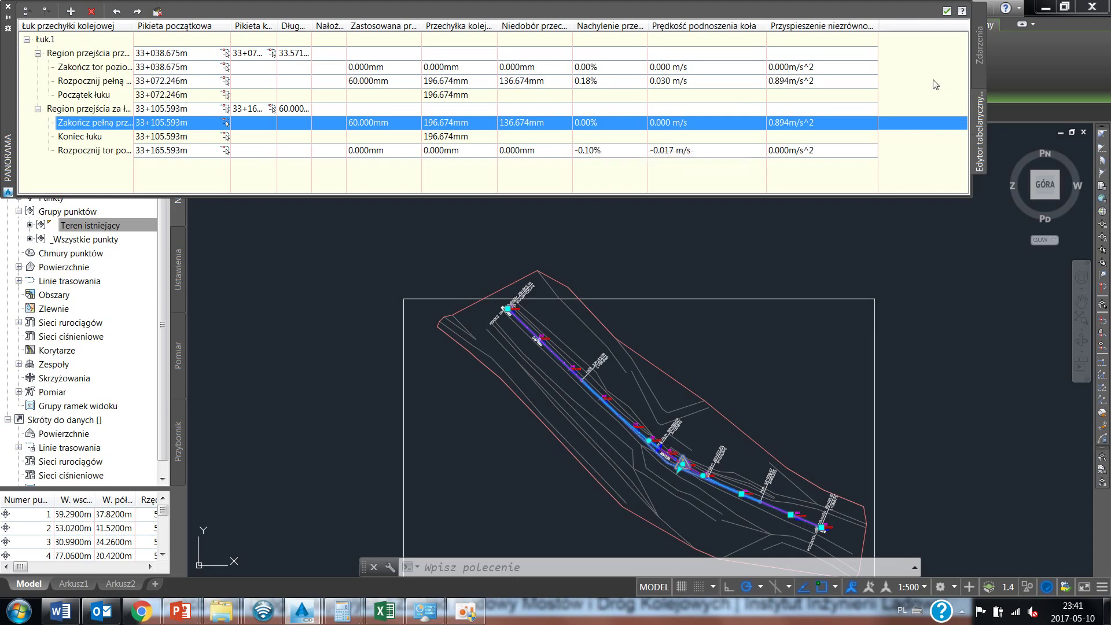
# Step: Close the cant table editor and the events list
pyautogui.click(946, 11)
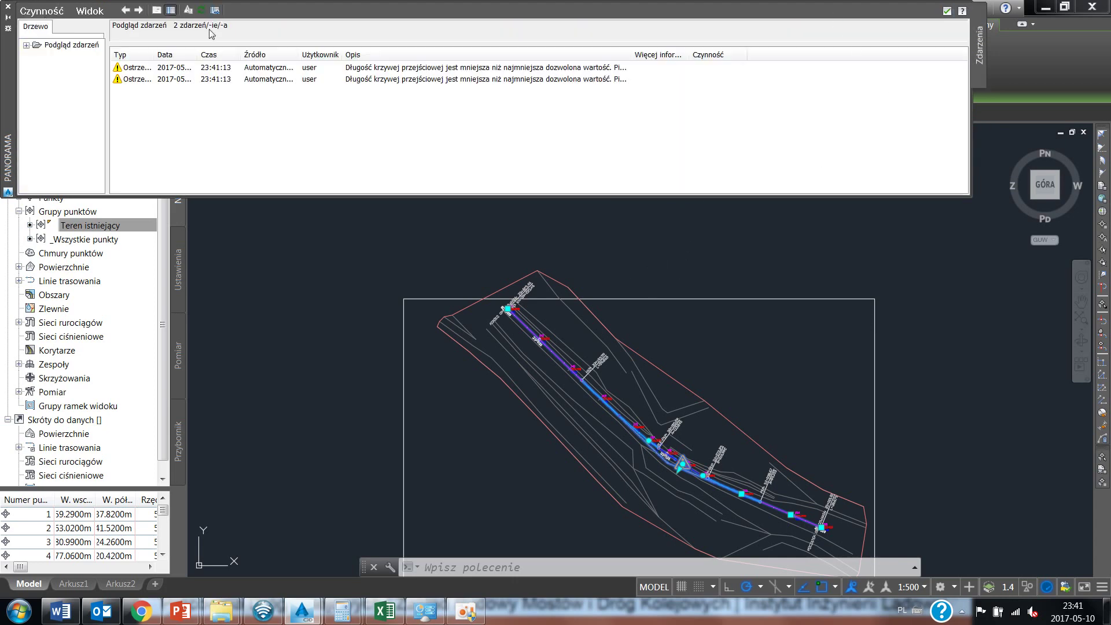
pyautogui.click(946, 11)
pyautogui.scroll(5, 604, 409)
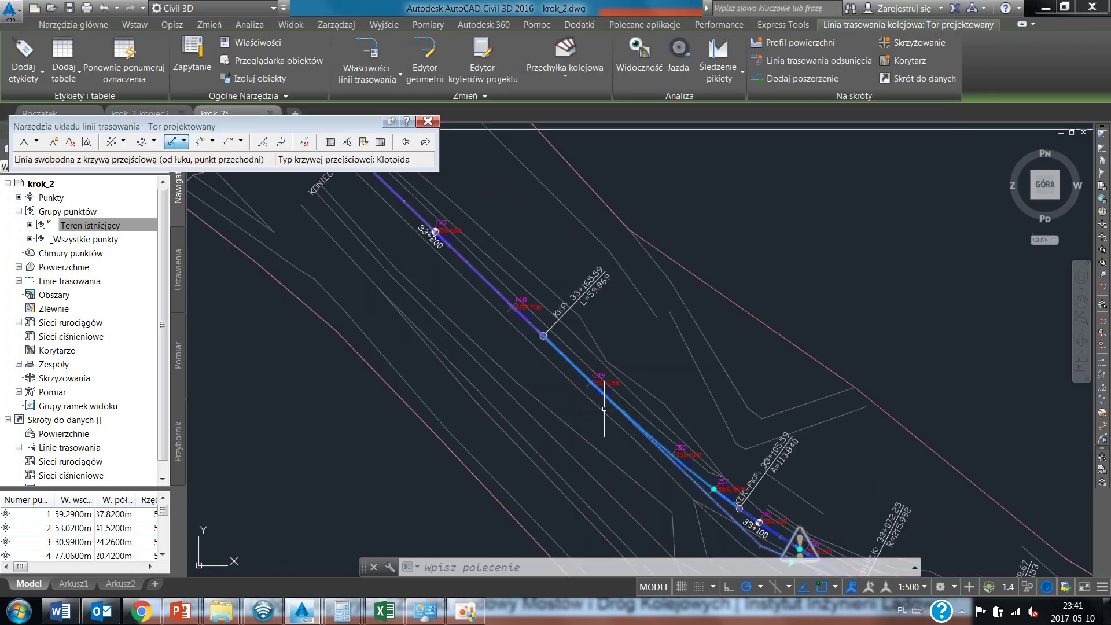
# Step: Change Tor projektowany's design speed to 50 km/h in the alignment properties
pyautogui.rightClick(649, 319)
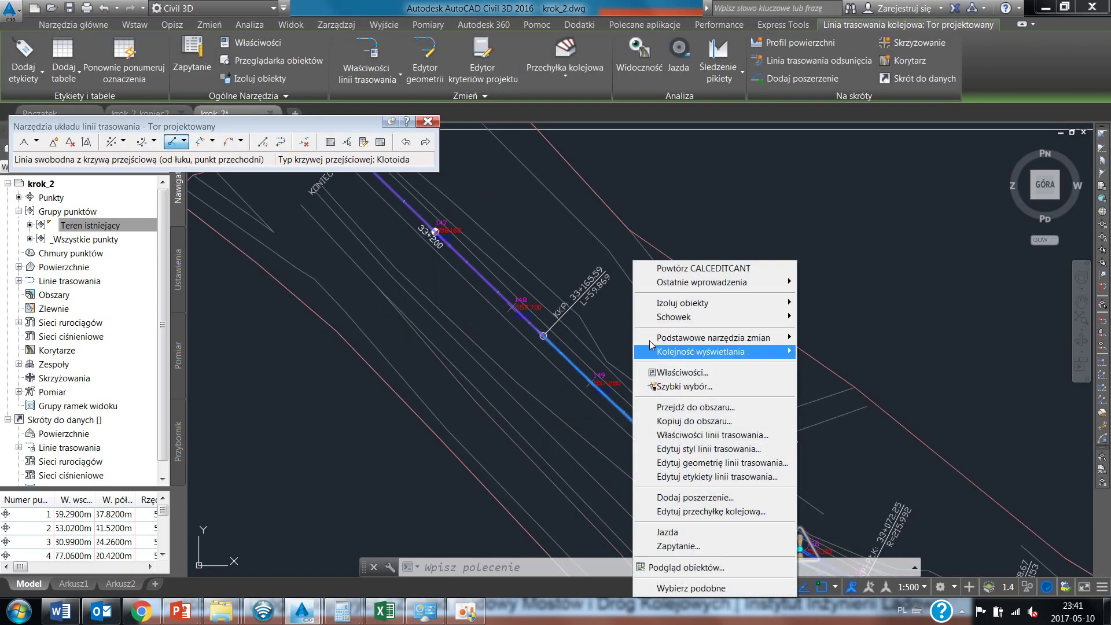
pyautogui.click(688, 435)
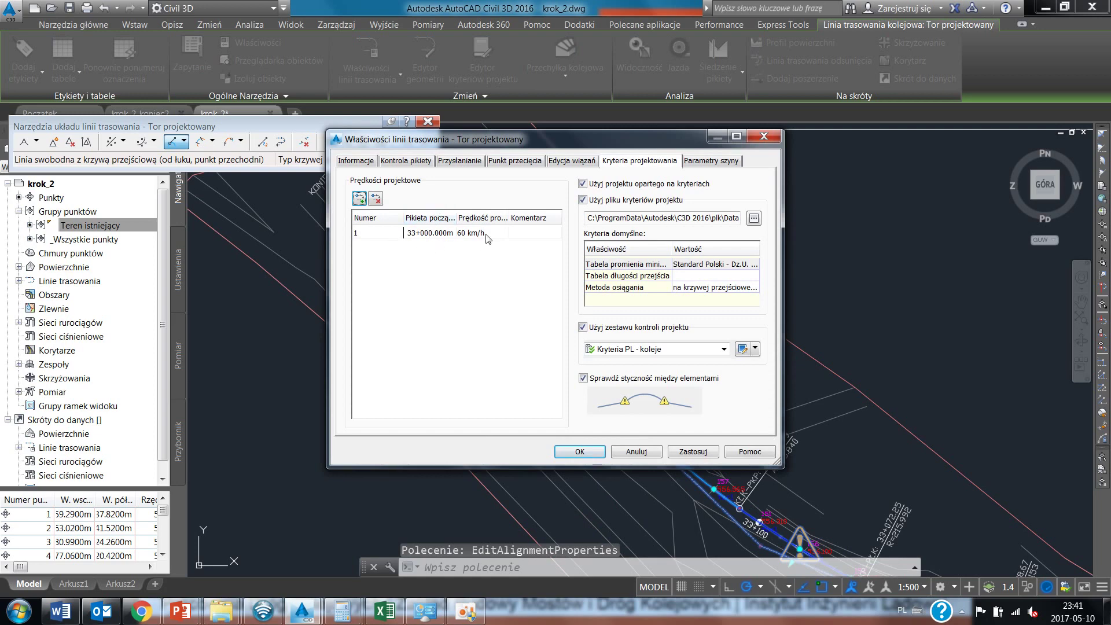
pyautogui.click(488, 237)
pyautogui.write('50')
pyautogui.press('Return')
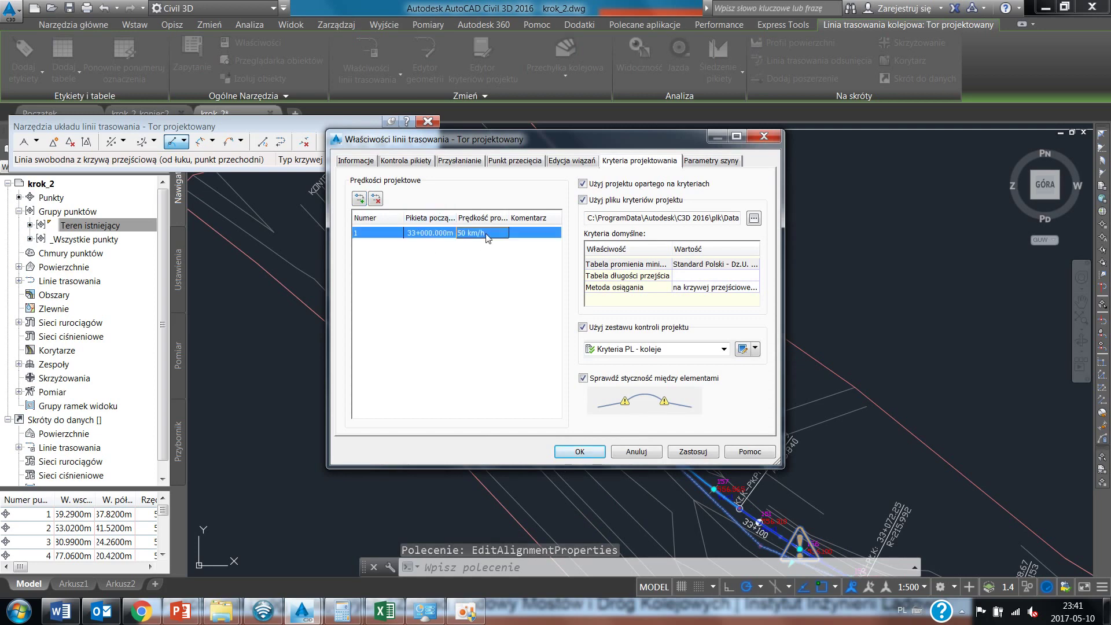
pyautogui.click(579, 447)
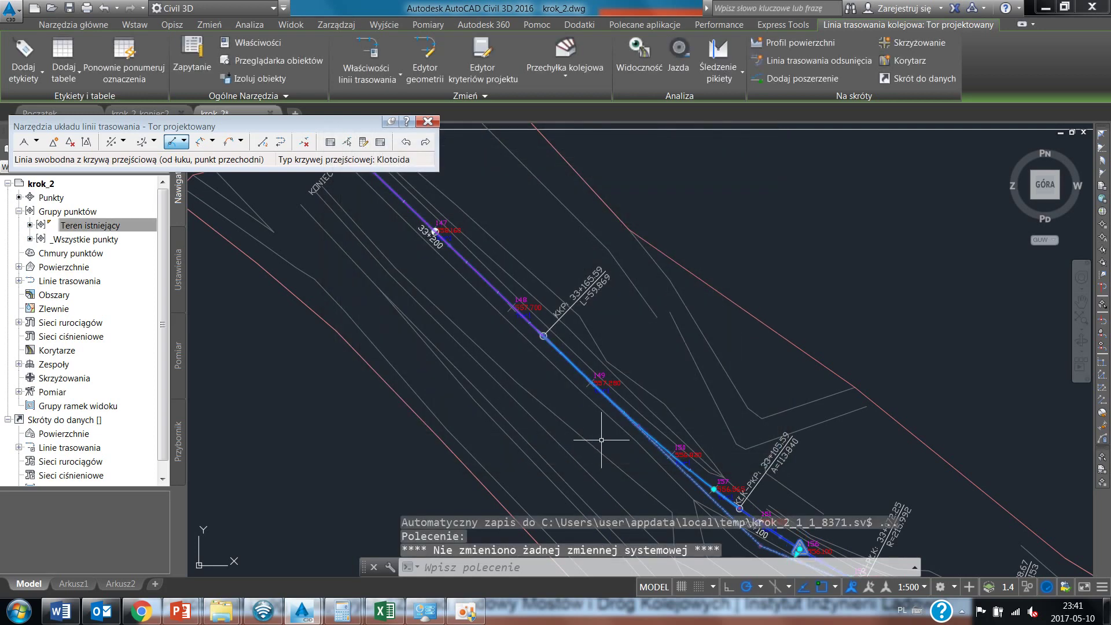
pyautogui.click(568, 68)
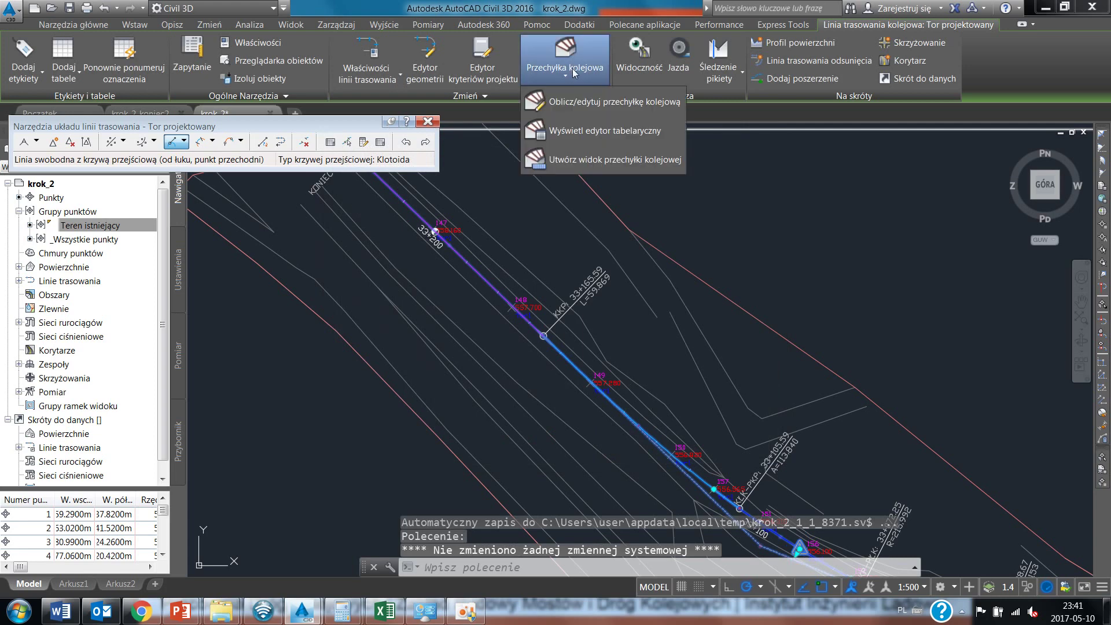
# Step: Recalculate Łuk.1 rail cant at 50 km/h, overwriting manual edits, and view the cant table
pyautogui.click(589, 104)
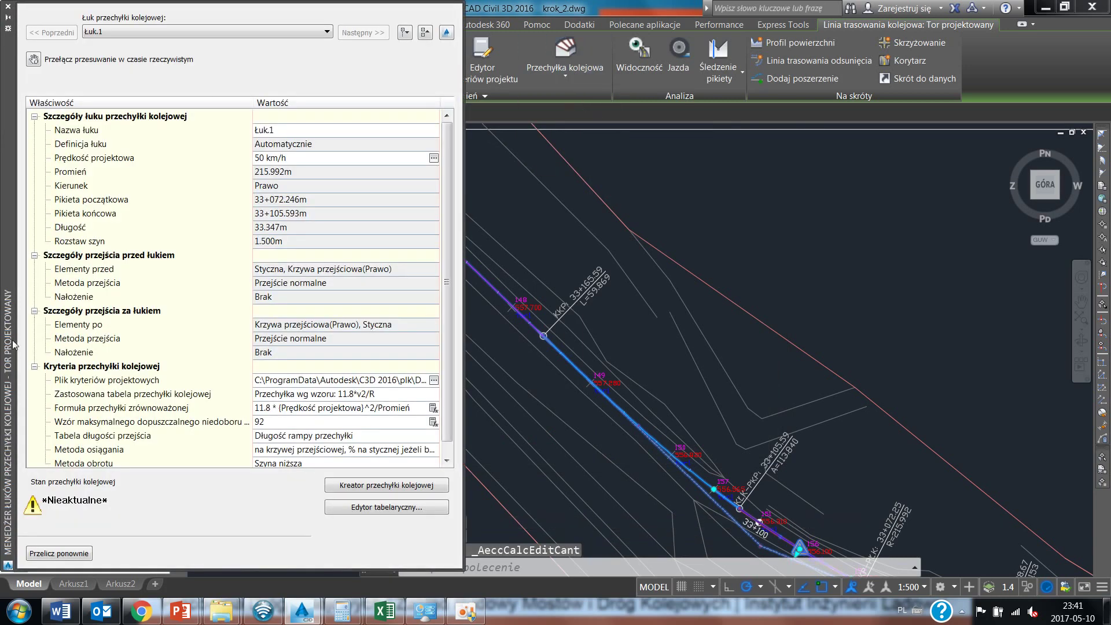
pyautogui.click(58, 553)
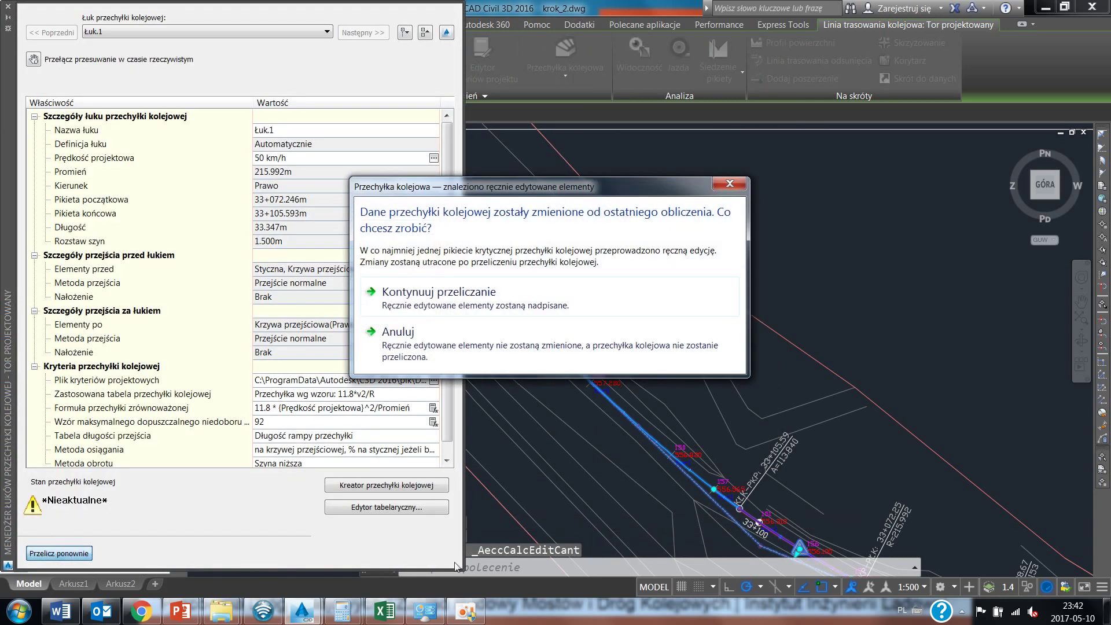
pyautogui.click(431, 293)
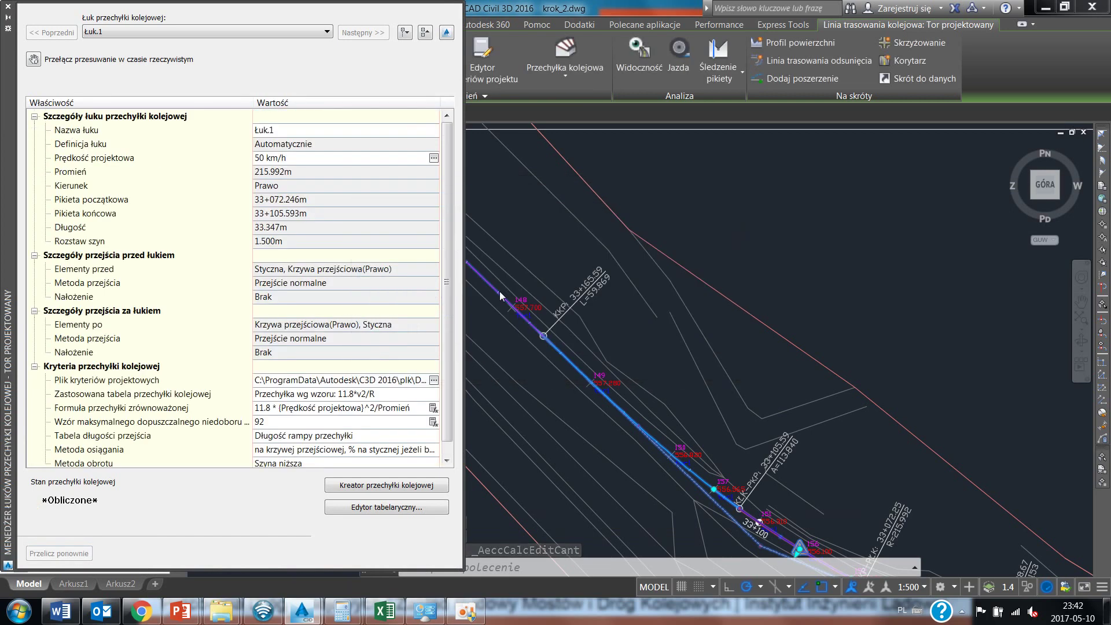
pyautogui.click(374, 508)
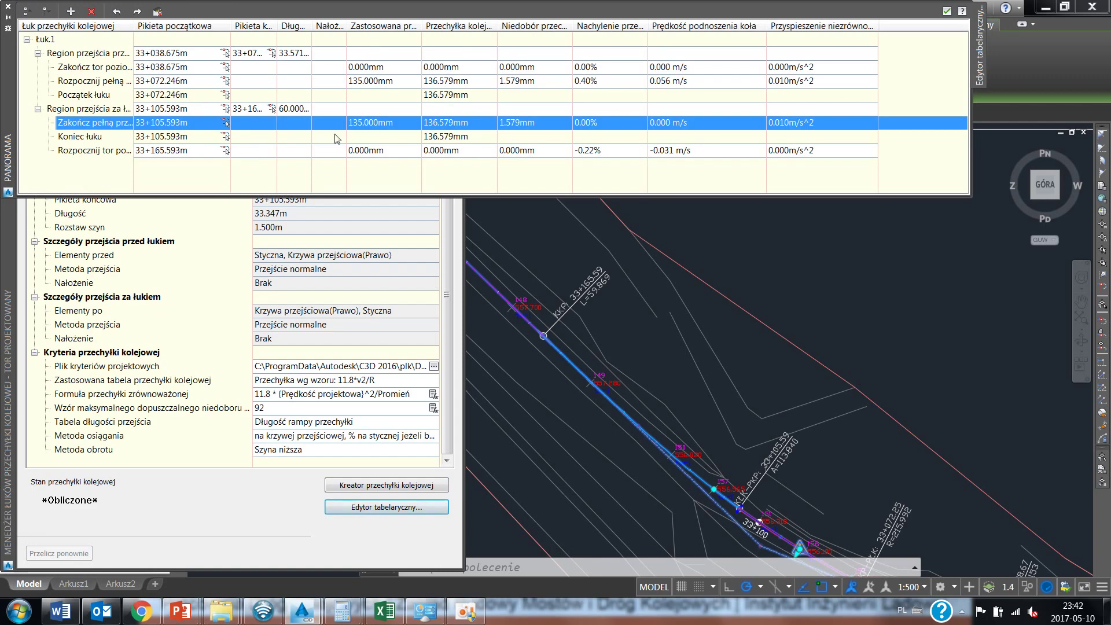
# Step: Reset applied cant at 33+072.246 and 33+105.593 to 60 mm and close the cant editors
pyautogui.click(318, 140)
pyautogui.doubleClick(380, 81)
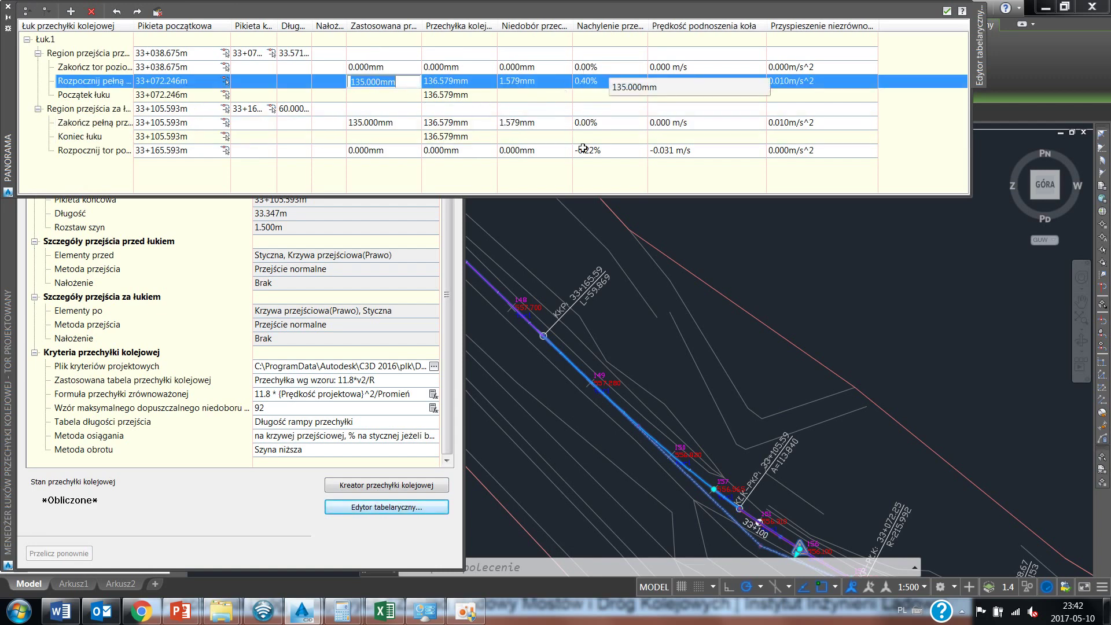
pyautogui.write('60')
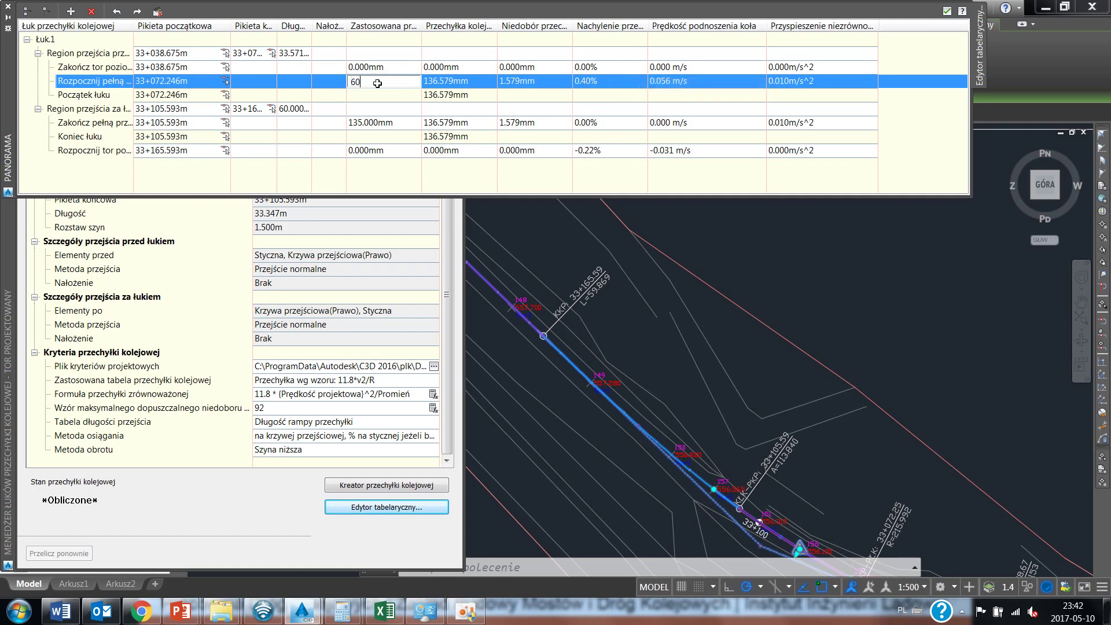
pyautogui.press('Return')
pyautogui.doubleClick(396, 123)
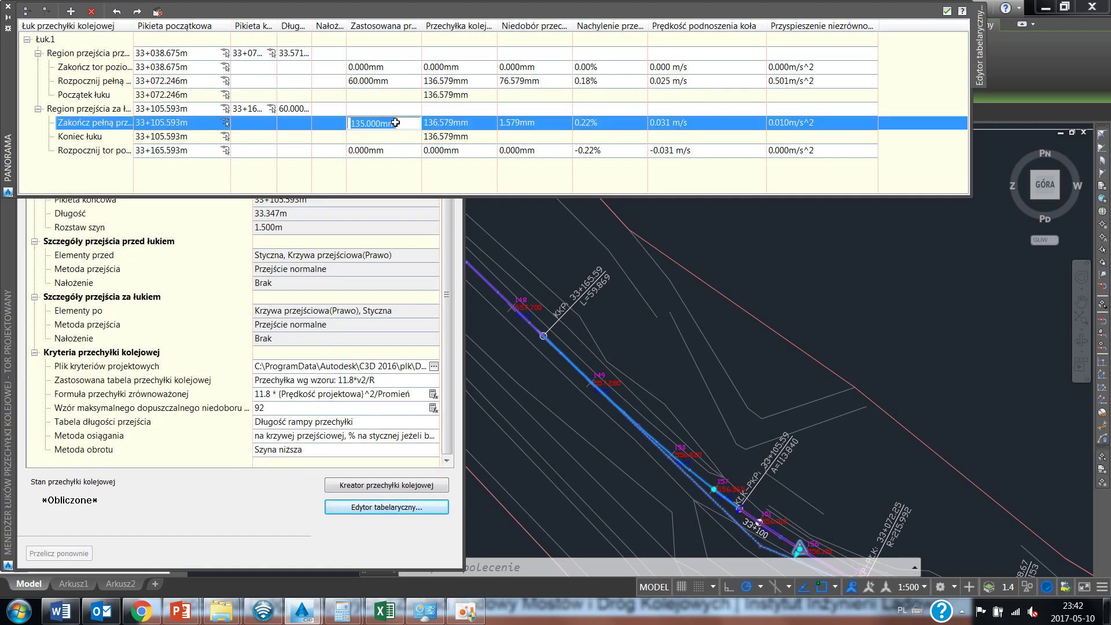
pyautogui.write('60')
pyautogui.press('Return')
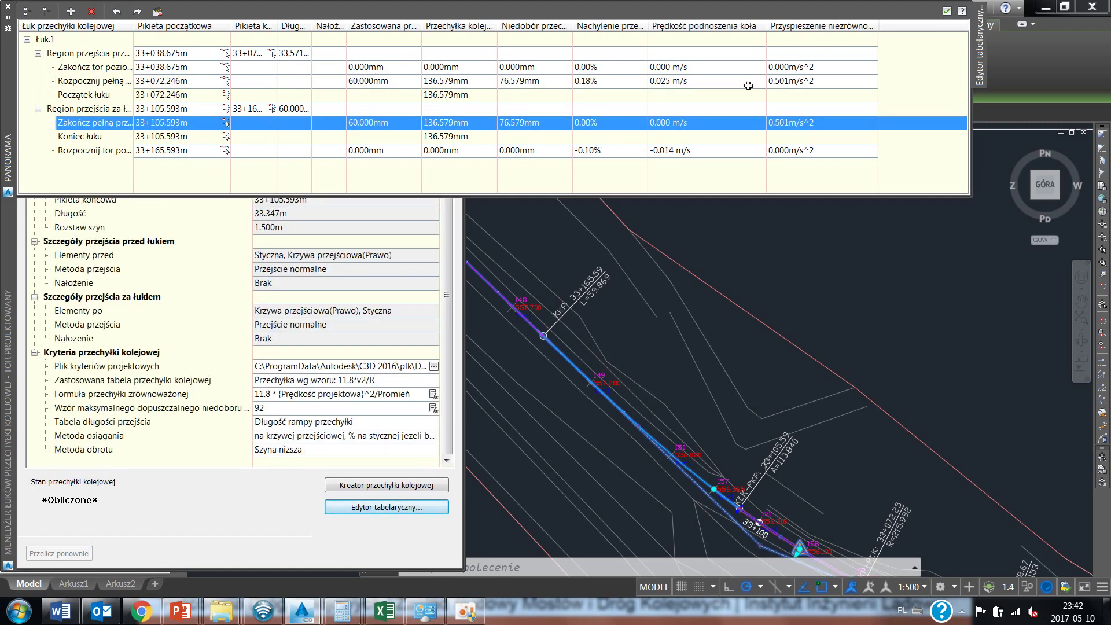
pyautogui.click(946, 12)
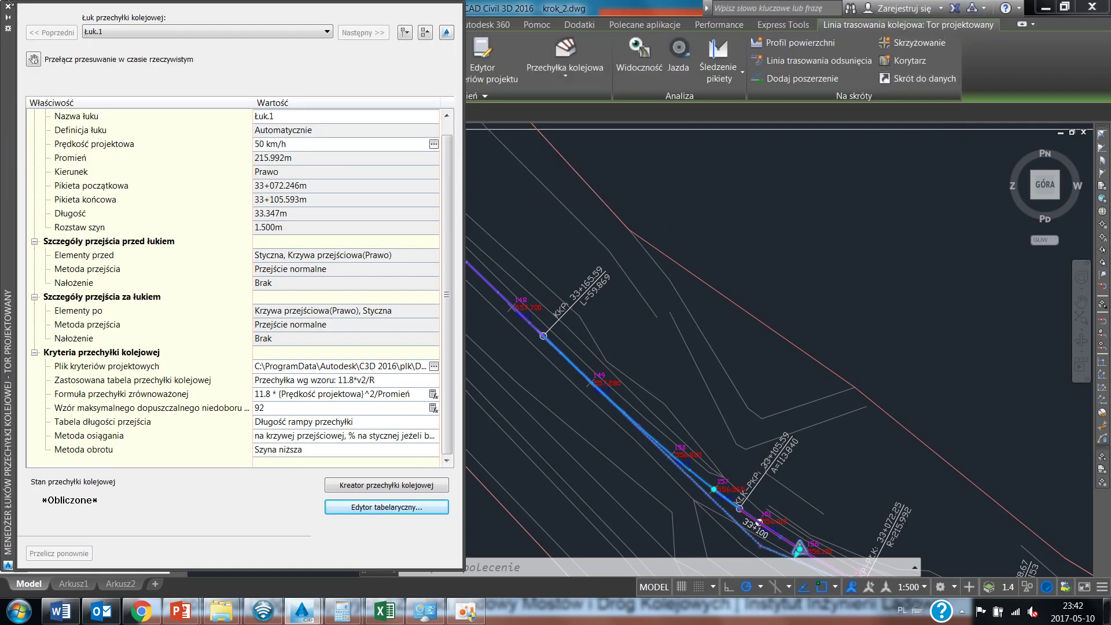
pyautogui.click(8, 9)
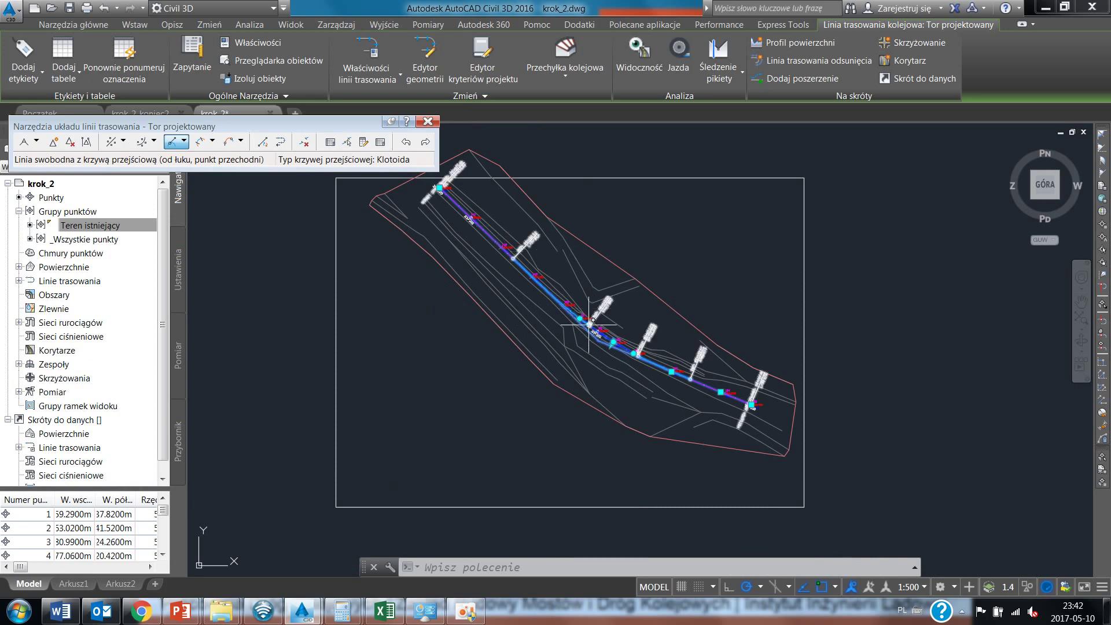